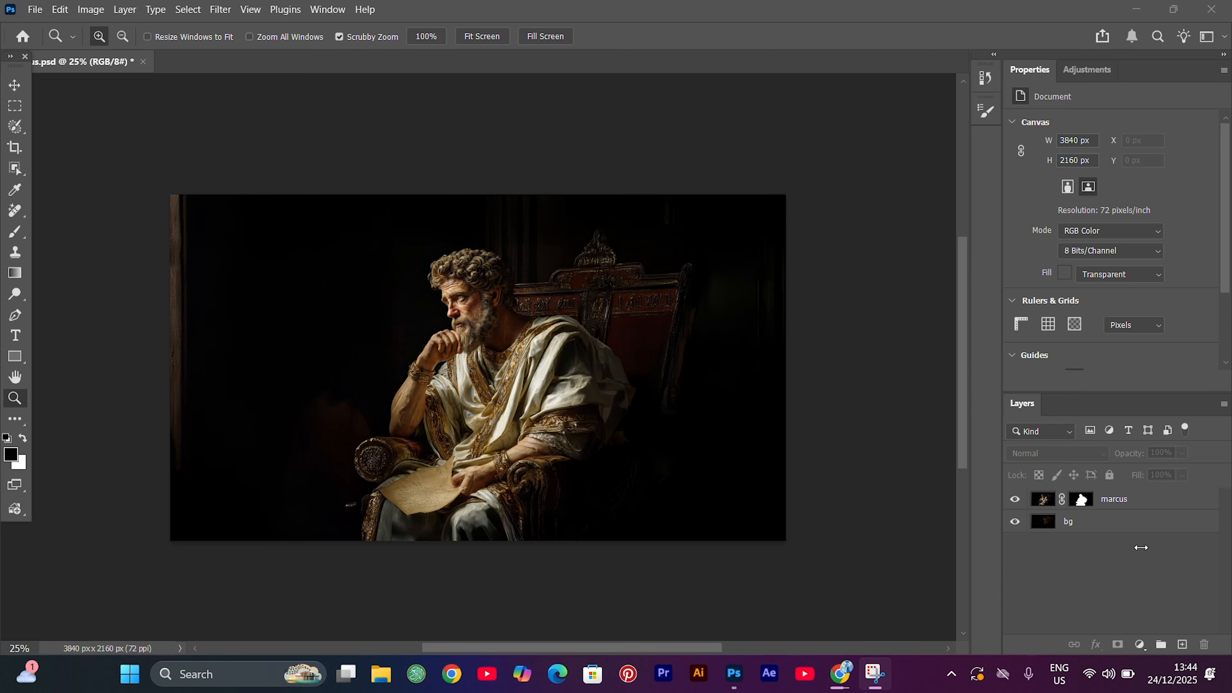
Toggle the visibility of the marcus and bg layers one at a time to inspect the cutout figure and the background separately
click(1015, 500)
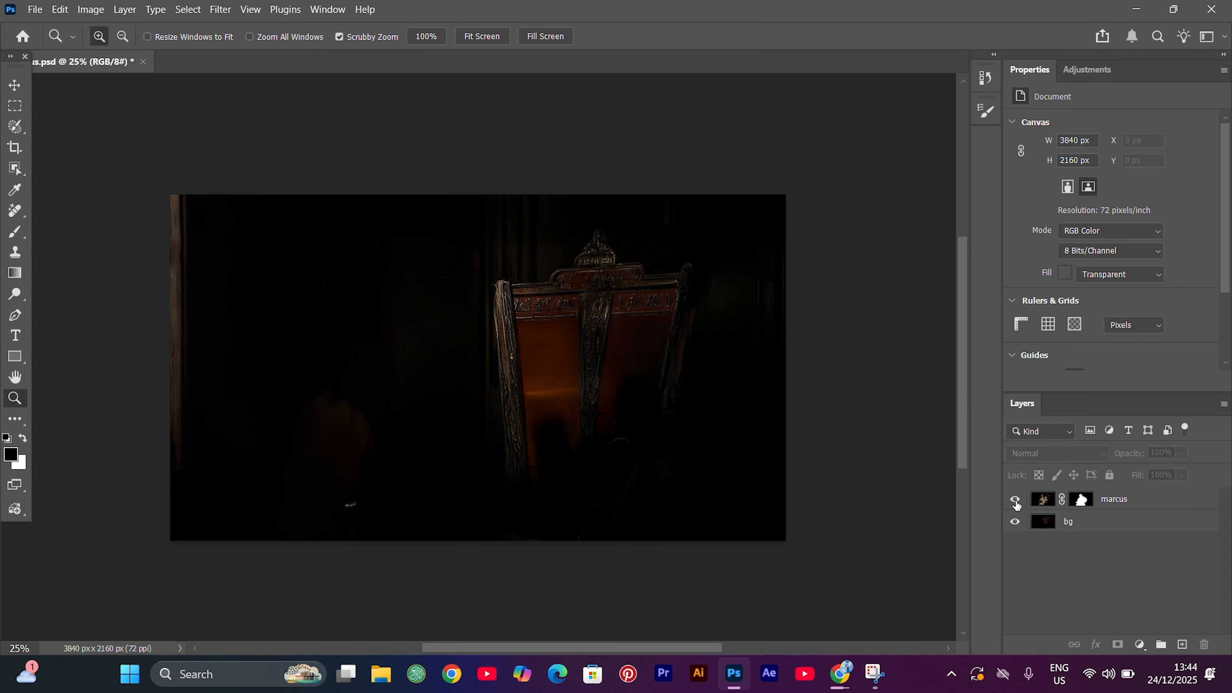
click(1017, 503)
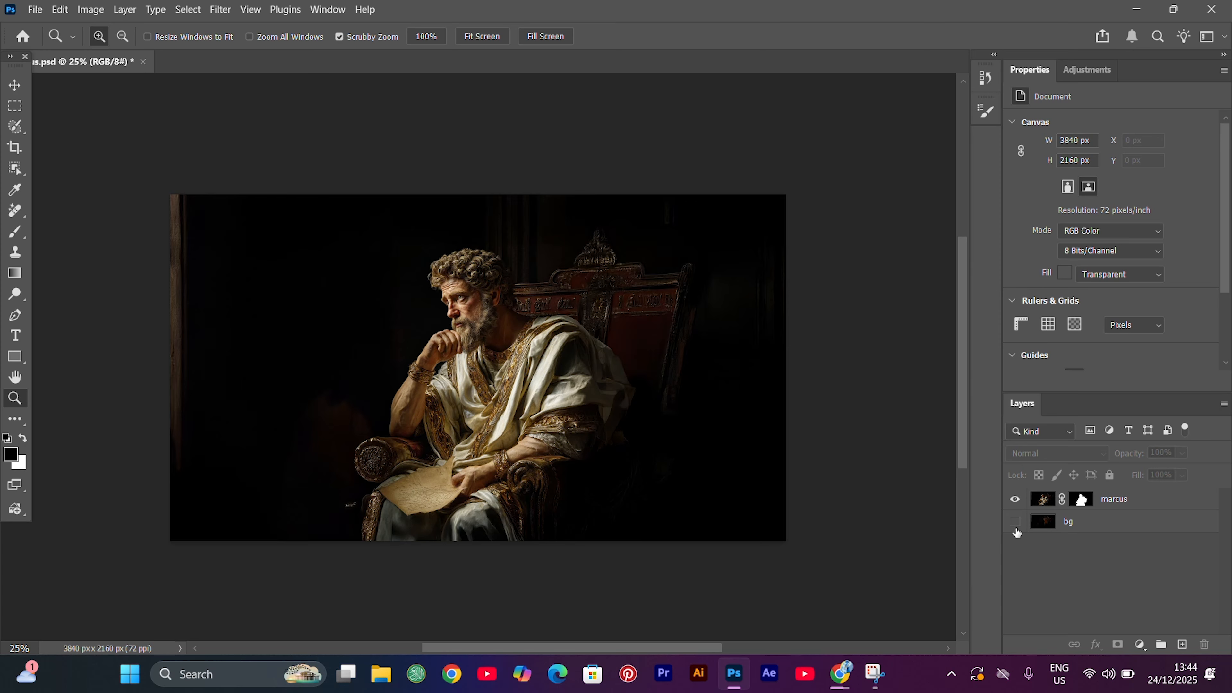
click(1016, 529)
click(1017, 529)
click(1015, 522)
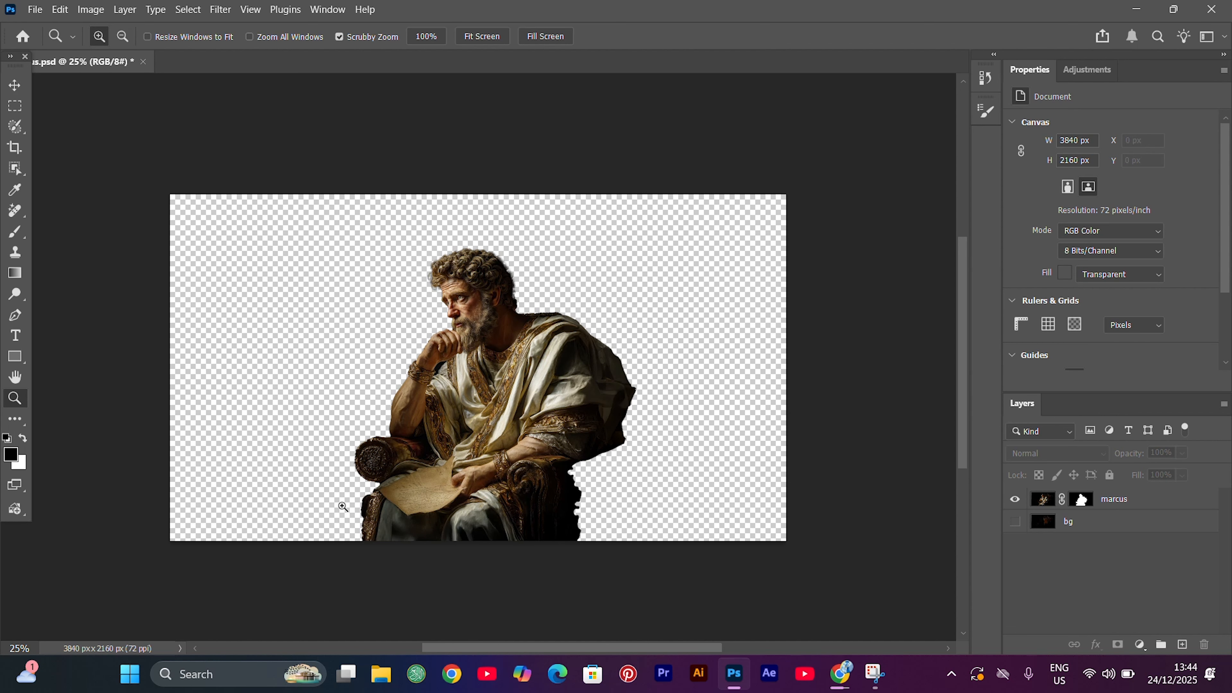
click(1015, 523)
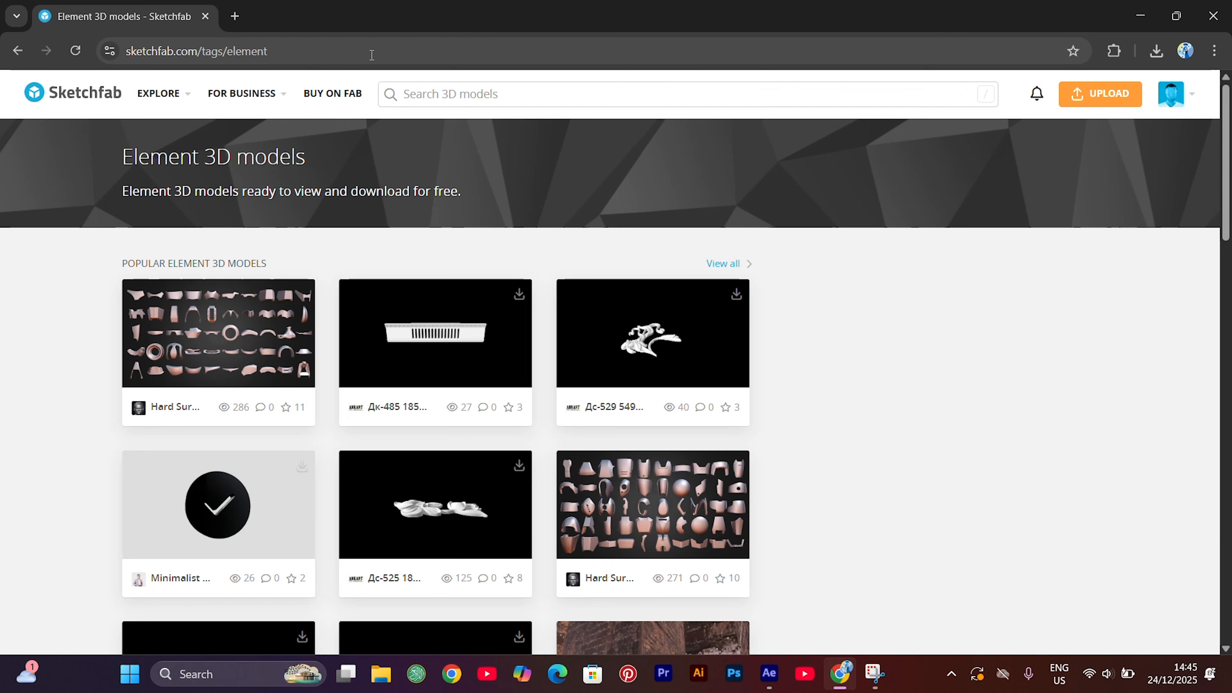
Search Sketchfab for "marcus aurelius" and open the "Portrait of the Emperor Marcus Aurelius" model
click(417, 93)
text(marcus aurelius)
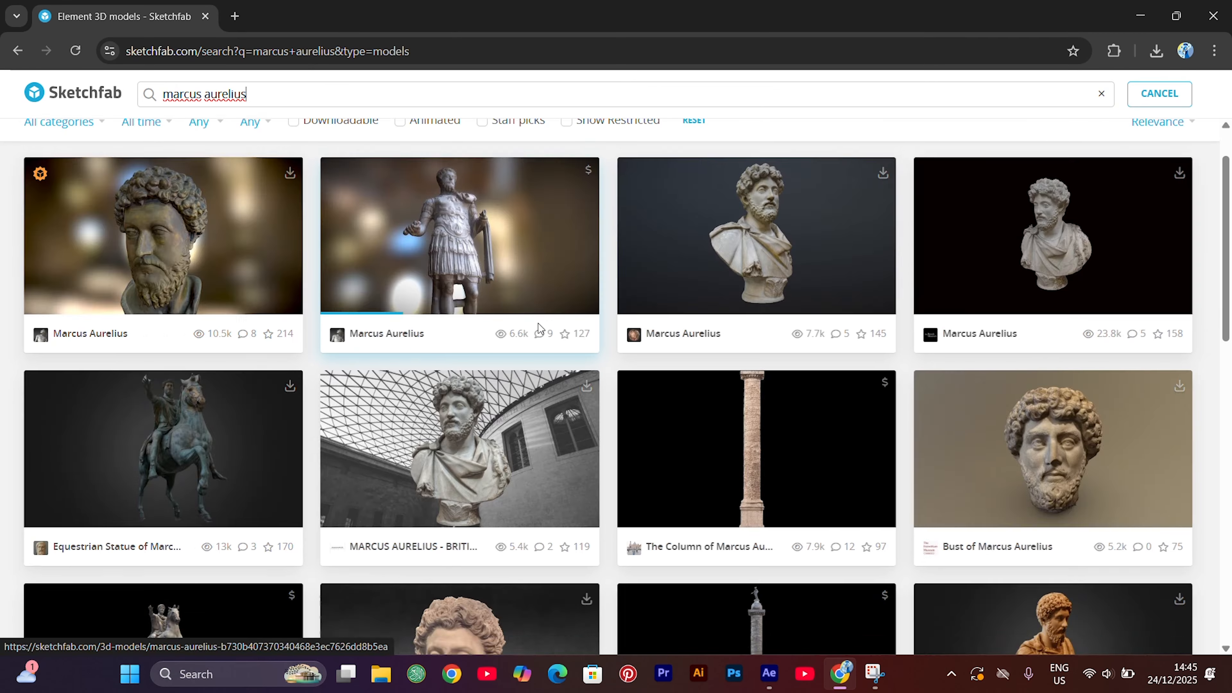
scroll(498, 444, down, 4)
click(498, 444)
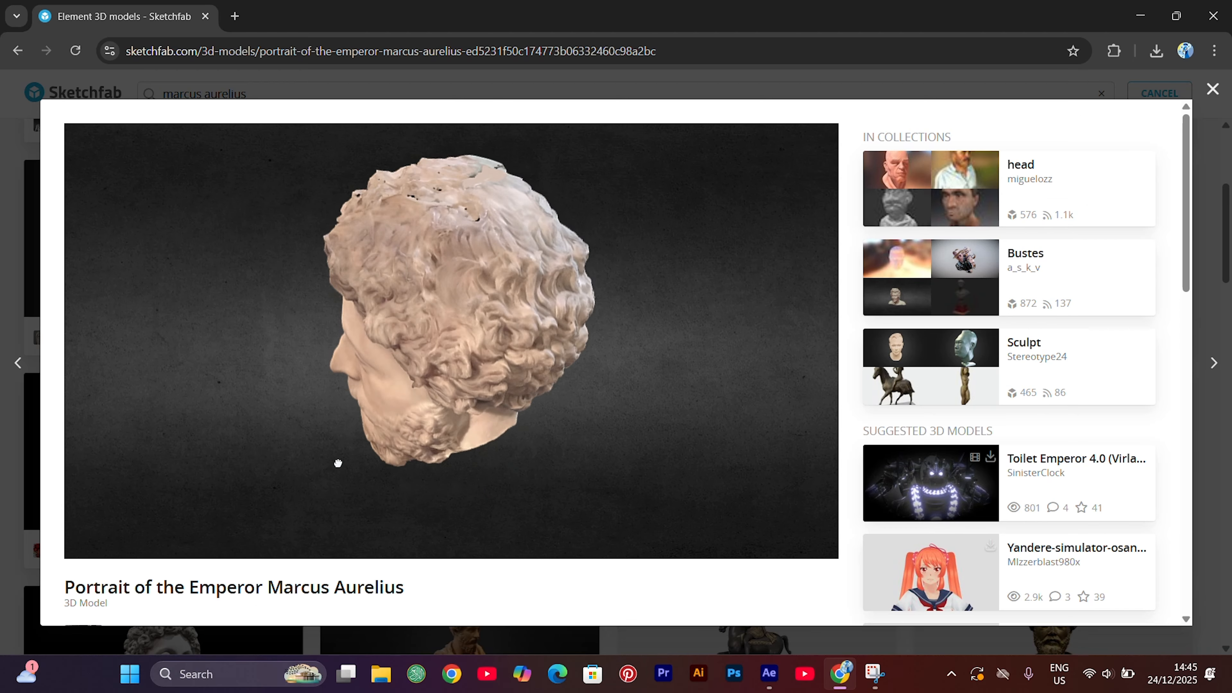
Bring up the emperor portrait model's download options and look through the available file formats
scroll(482, 592, down, 4)
click(145, 479)
scroll(515, 536, down, 4)
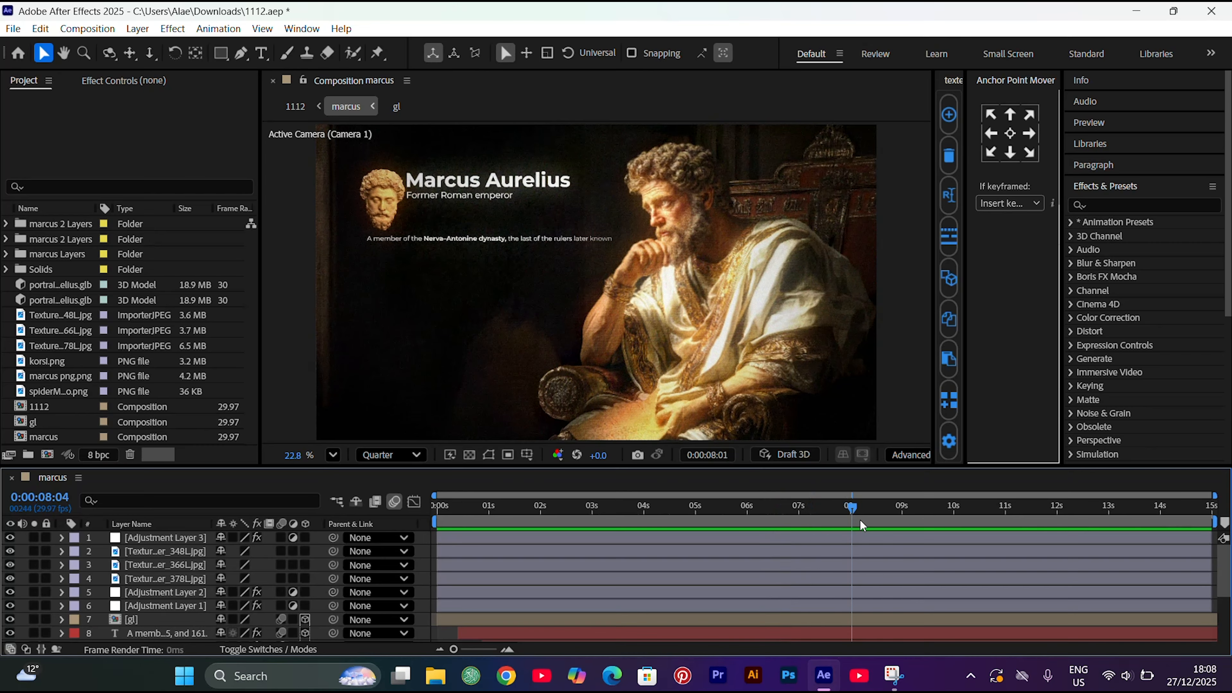
In After Effects, import marcus.psd as a Composition with Editable Layer Styles and open the resulting marcus 2 composition
drag(861, 526, 897, 517)
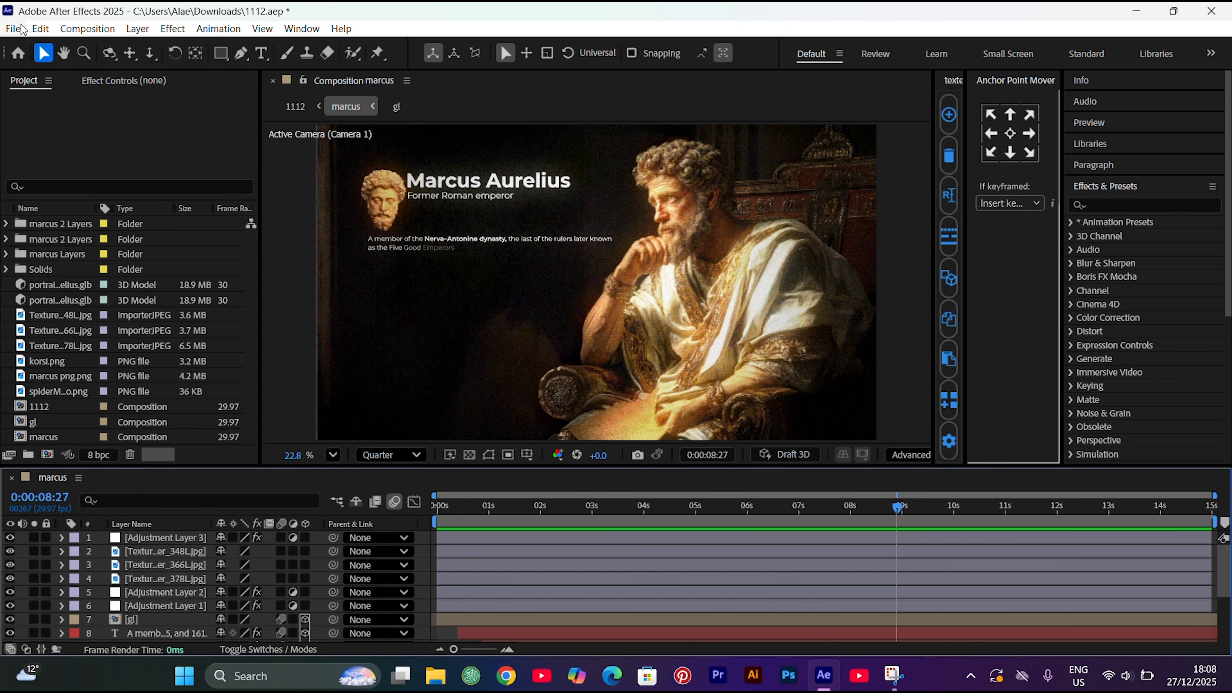
click(11, 30)
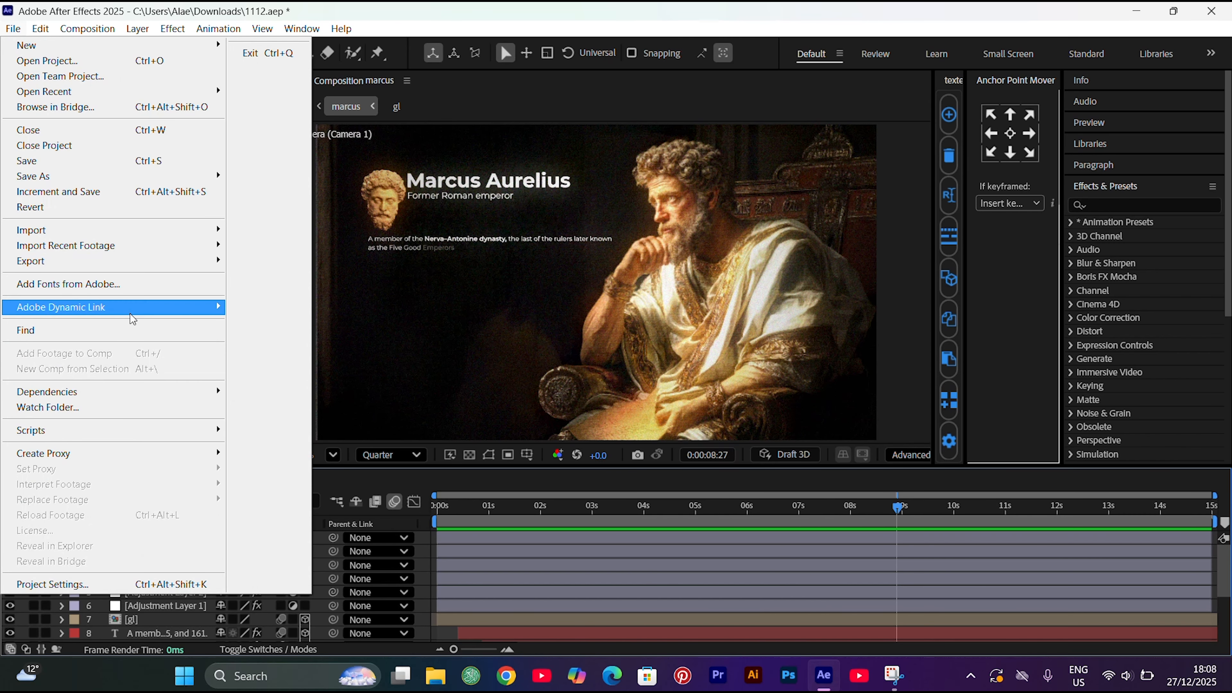
mouse_move(172, 231)
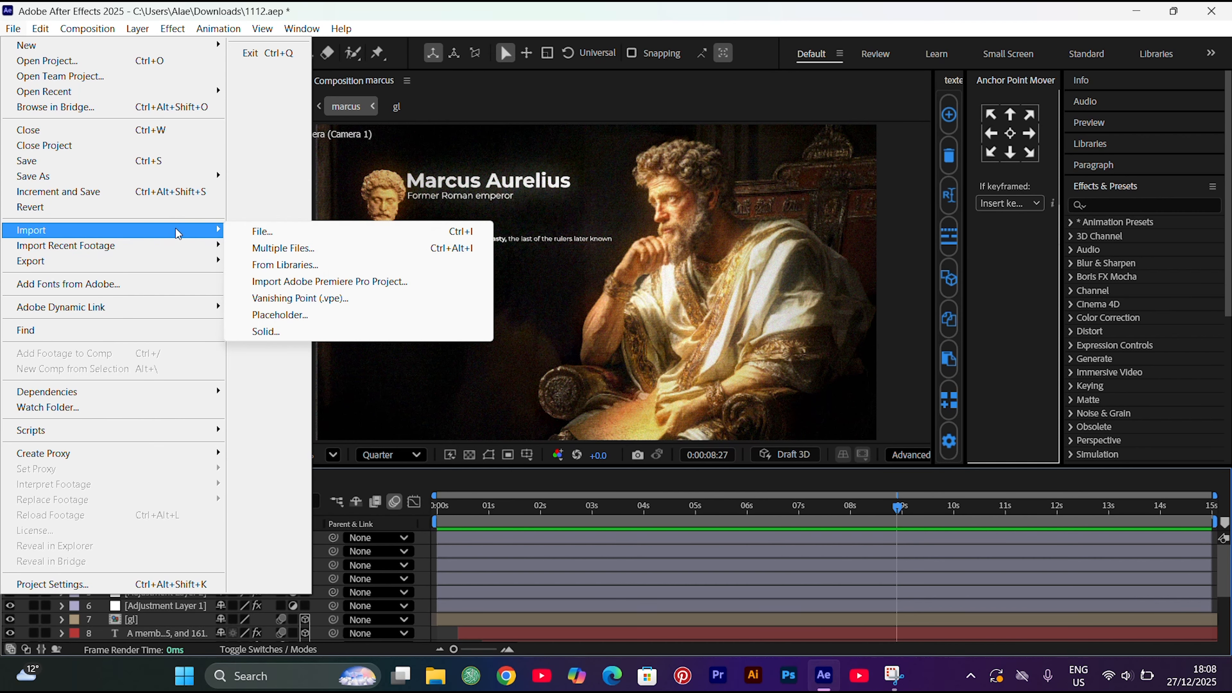
click(242, 237)
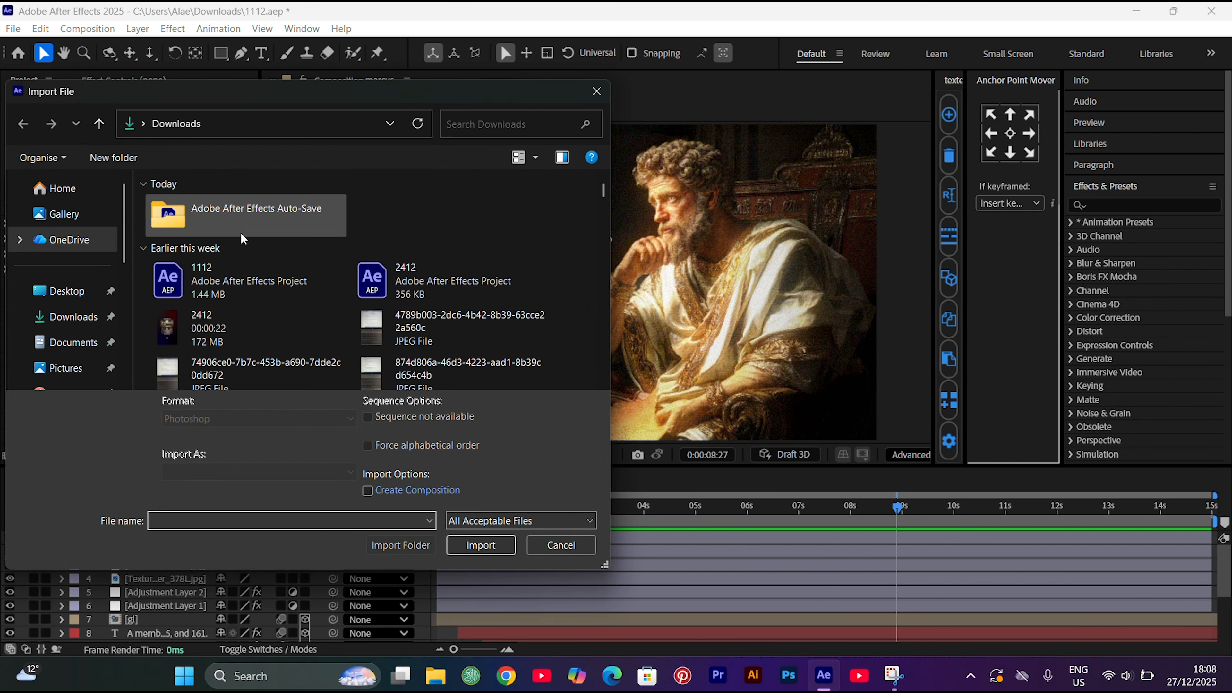
click(377, 280)
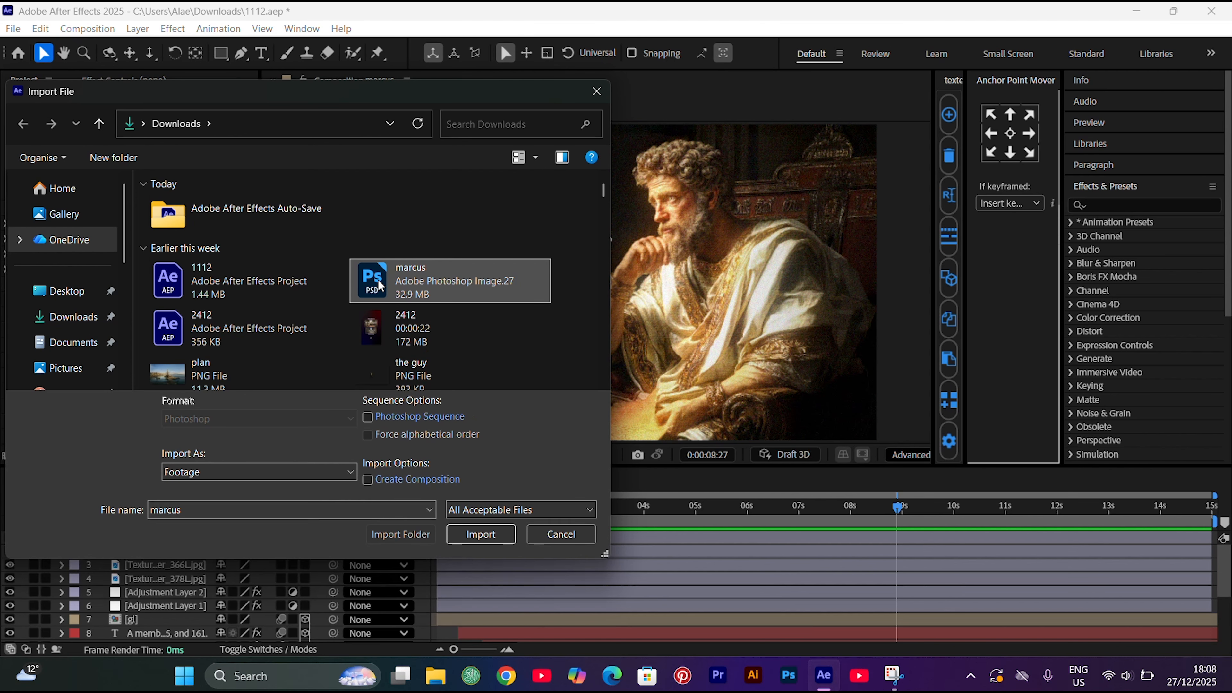
click(493, 539)
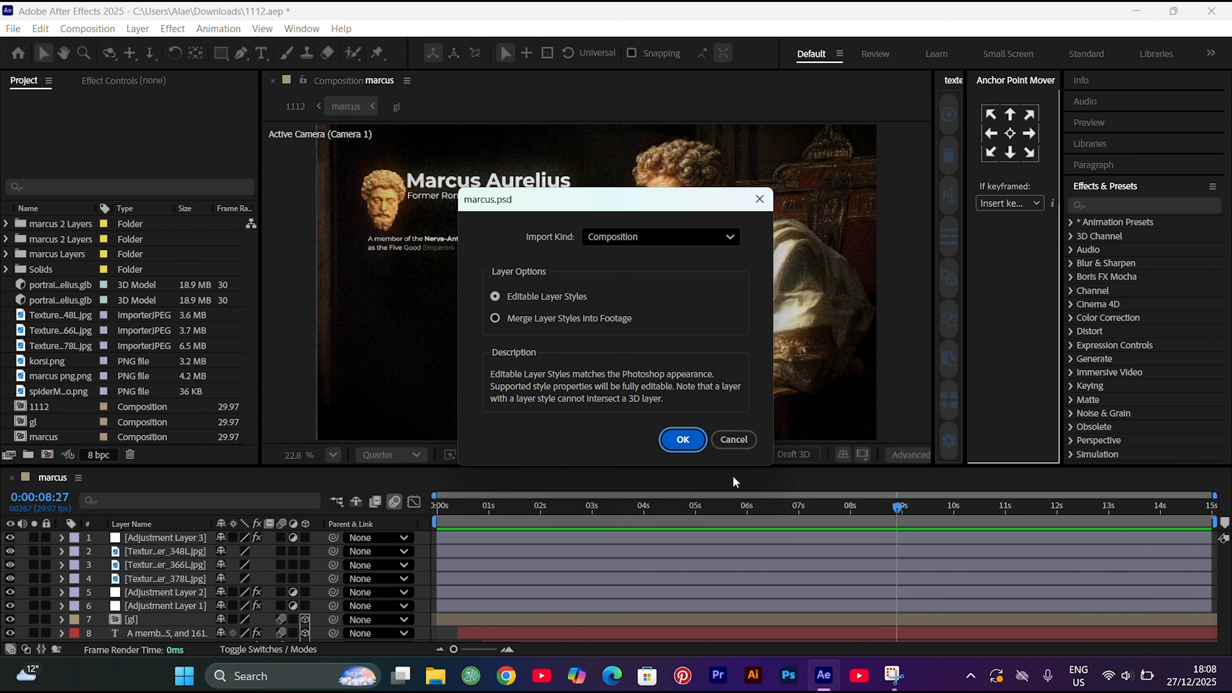
click(683, 439)
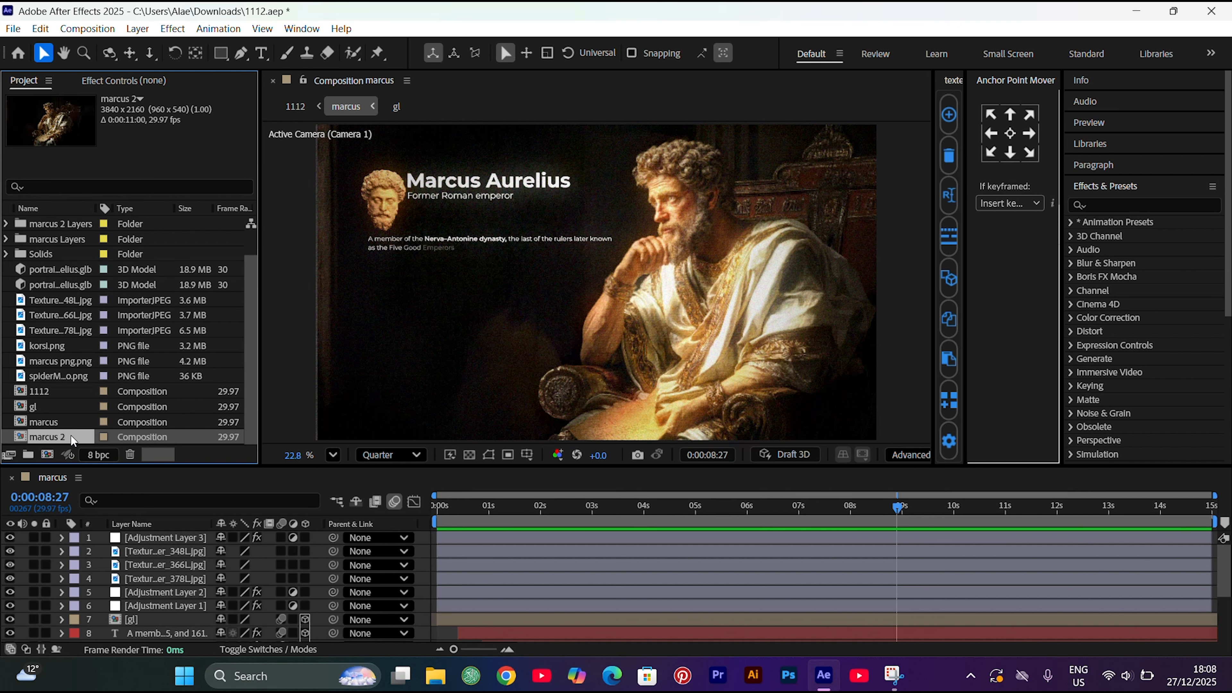
double_click(72, 438)
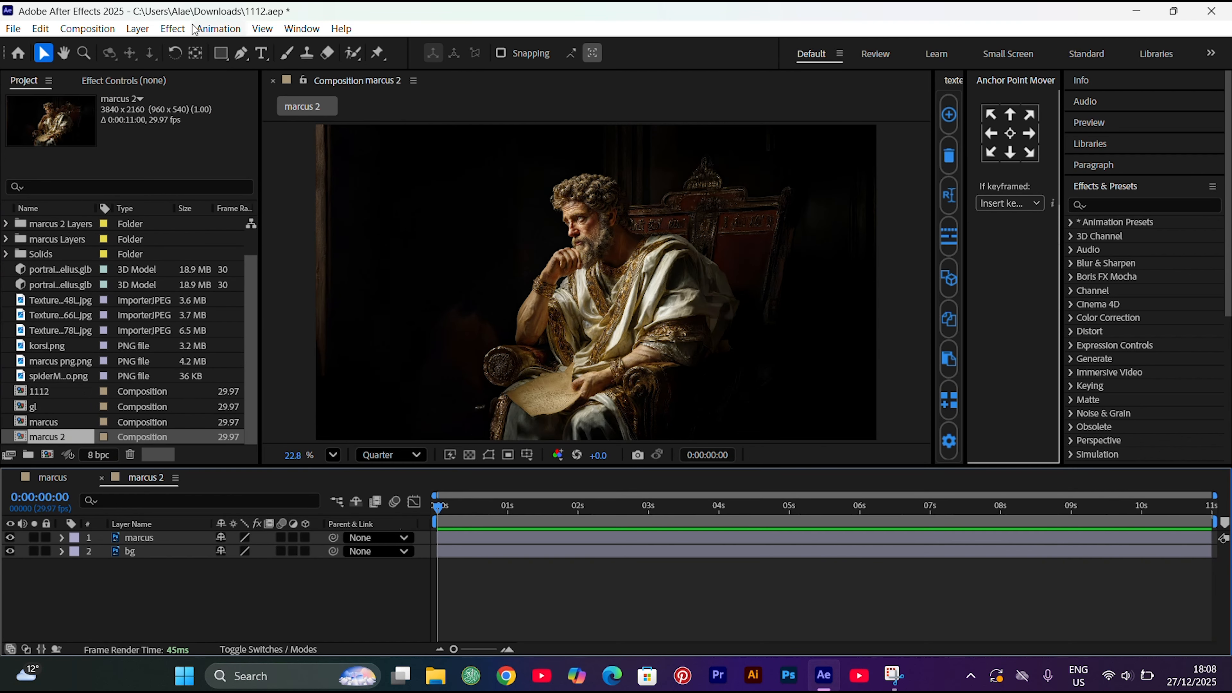
Set the marcus 2 composition's duration to 0:00:15:00
click(107, 33)
click(123, 71)
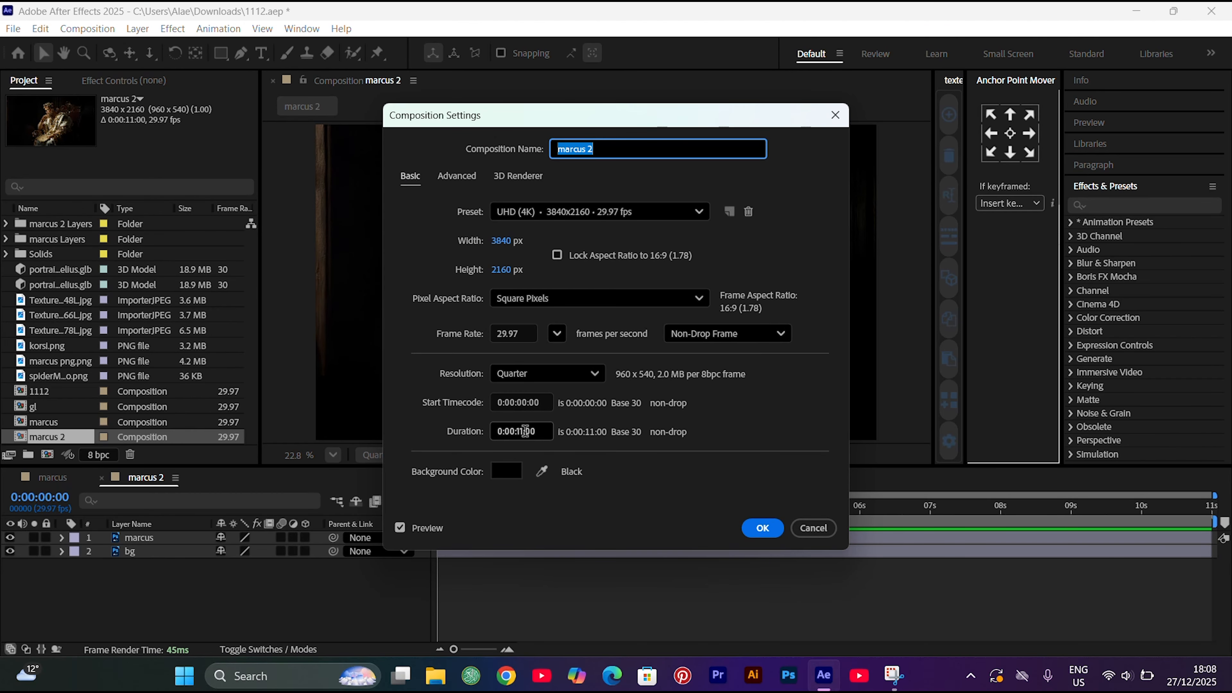
click(524, 431)
key(BackSpace)
text(5)
key(Return)
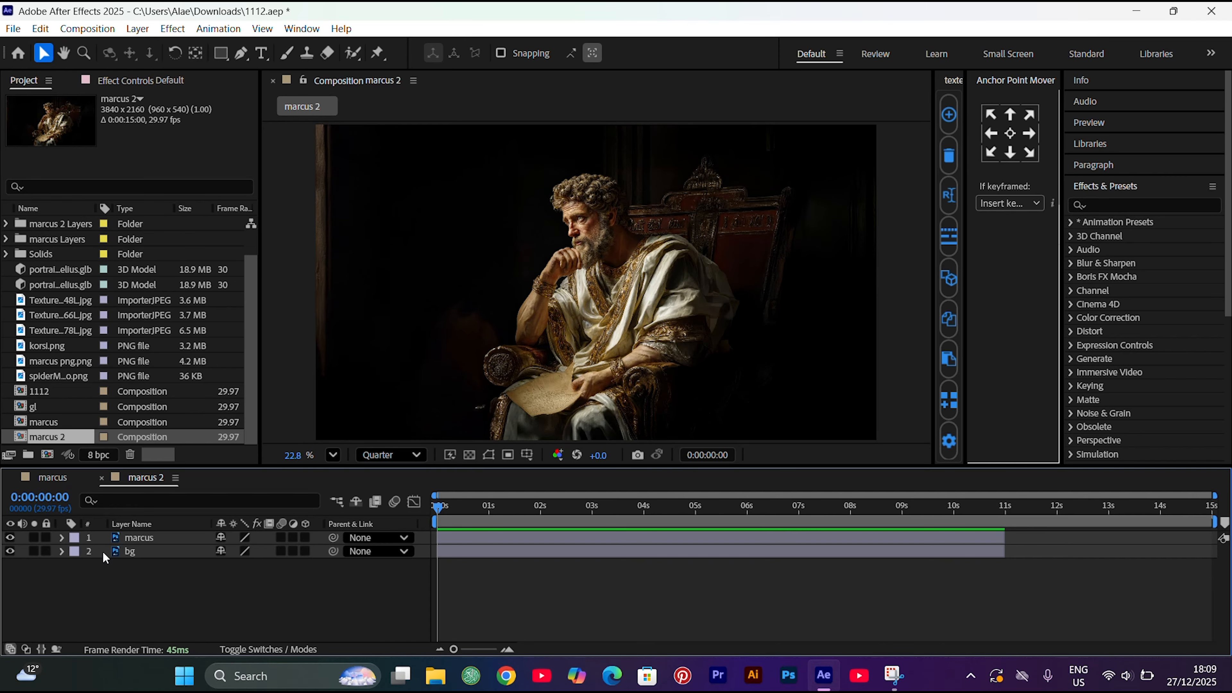
Extend both the marcus and bg layers to the end of the 15-second composition
key(ctrl+a)
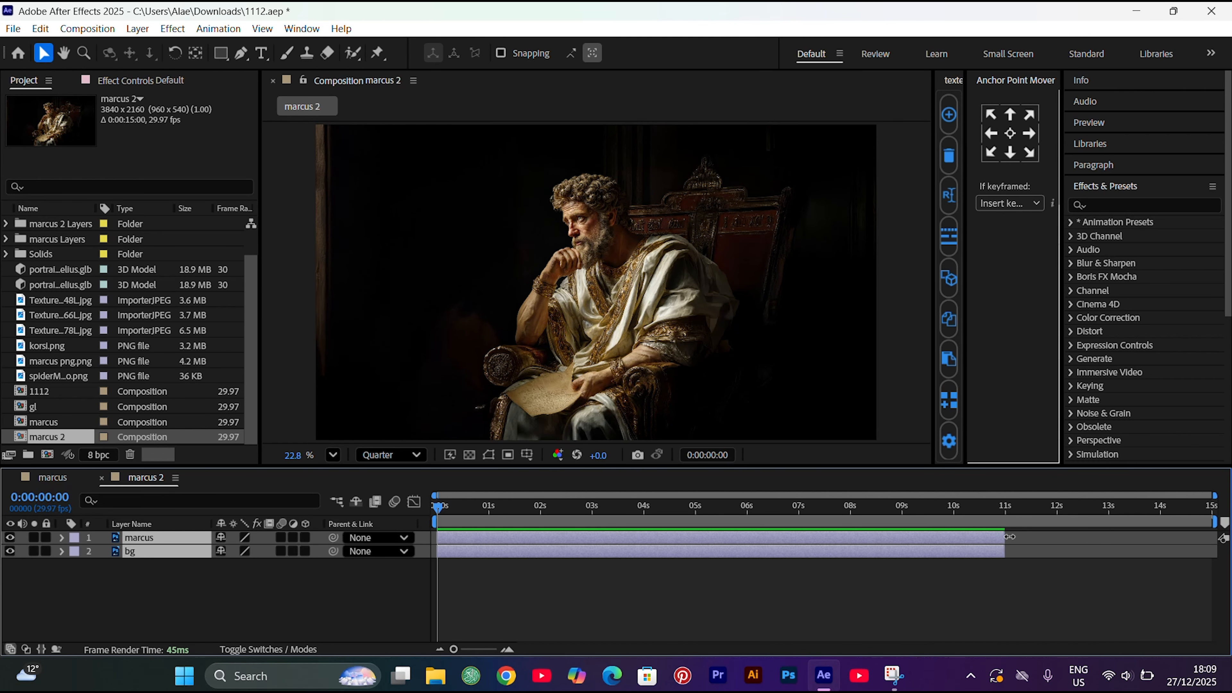
drag(1005, 537, 1215, 537)
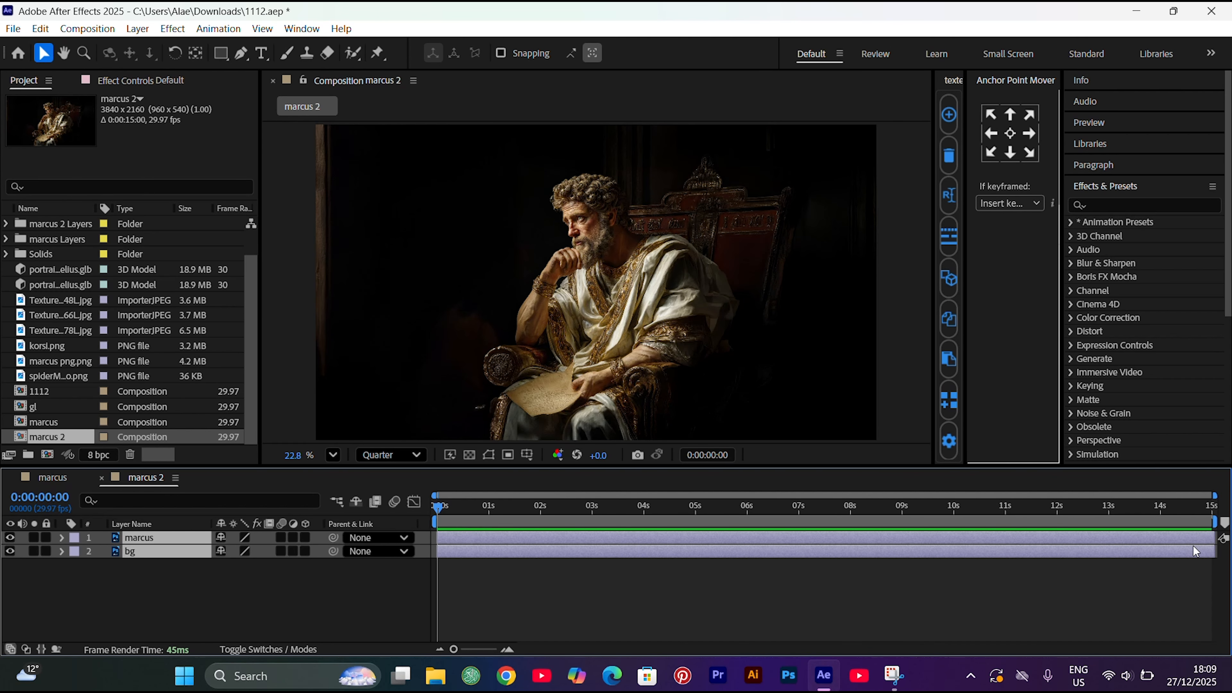
click(790, 595)
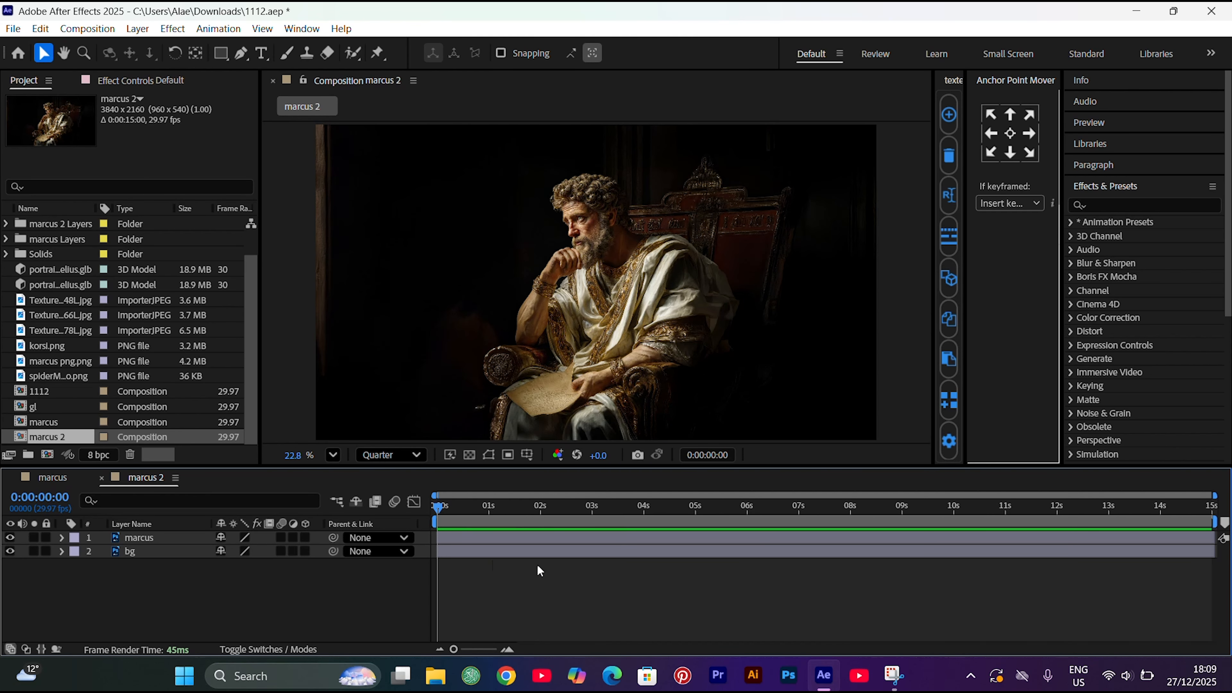
Place puppet pins on the marcus layer at the face, neck, shoulder, upper arm and the robe below the resting forearm
click(506, 536)
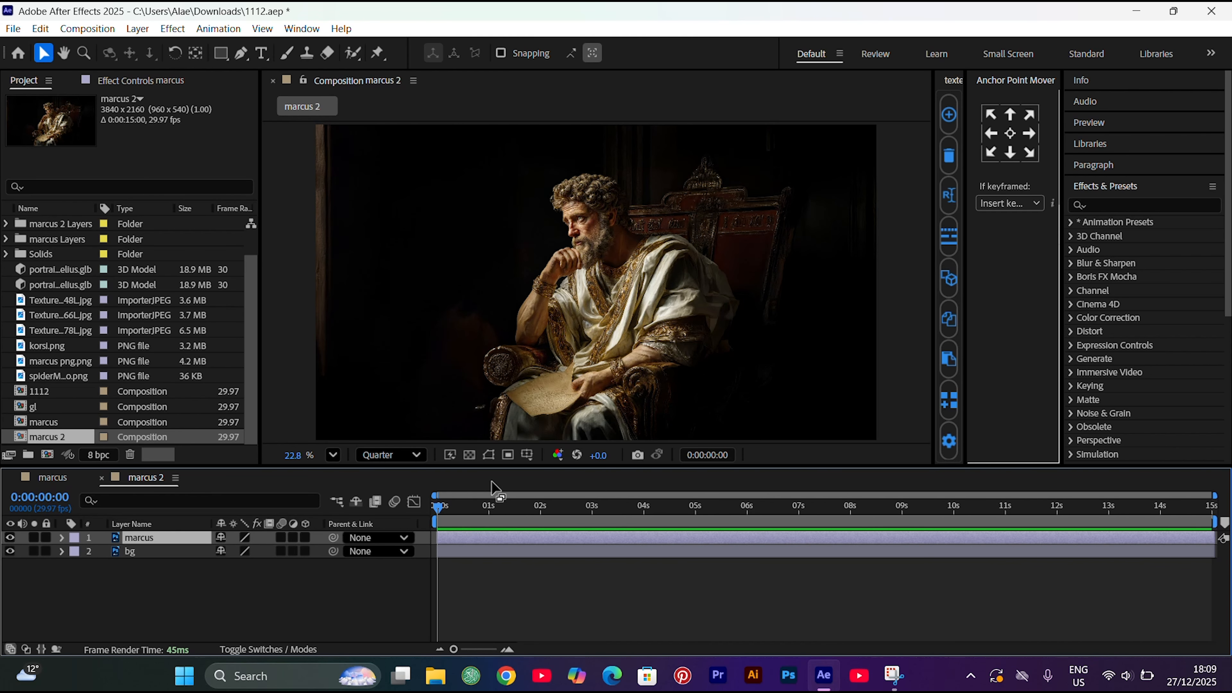
click(378, 52)
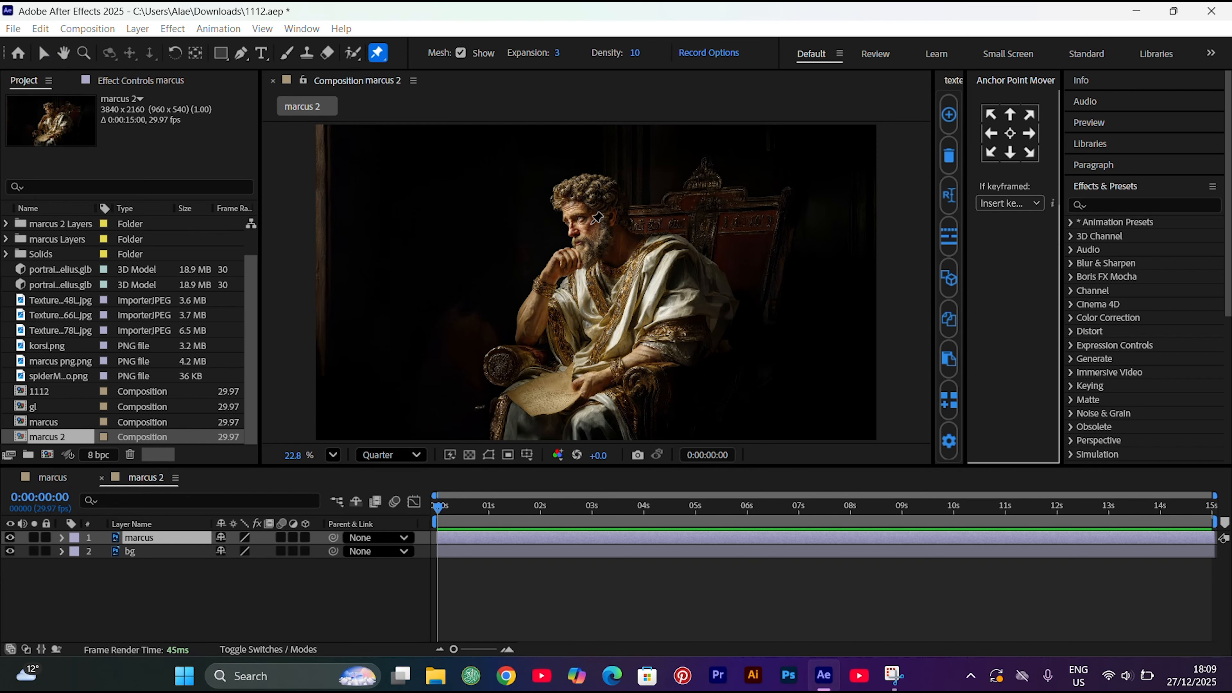
click(591, 224)
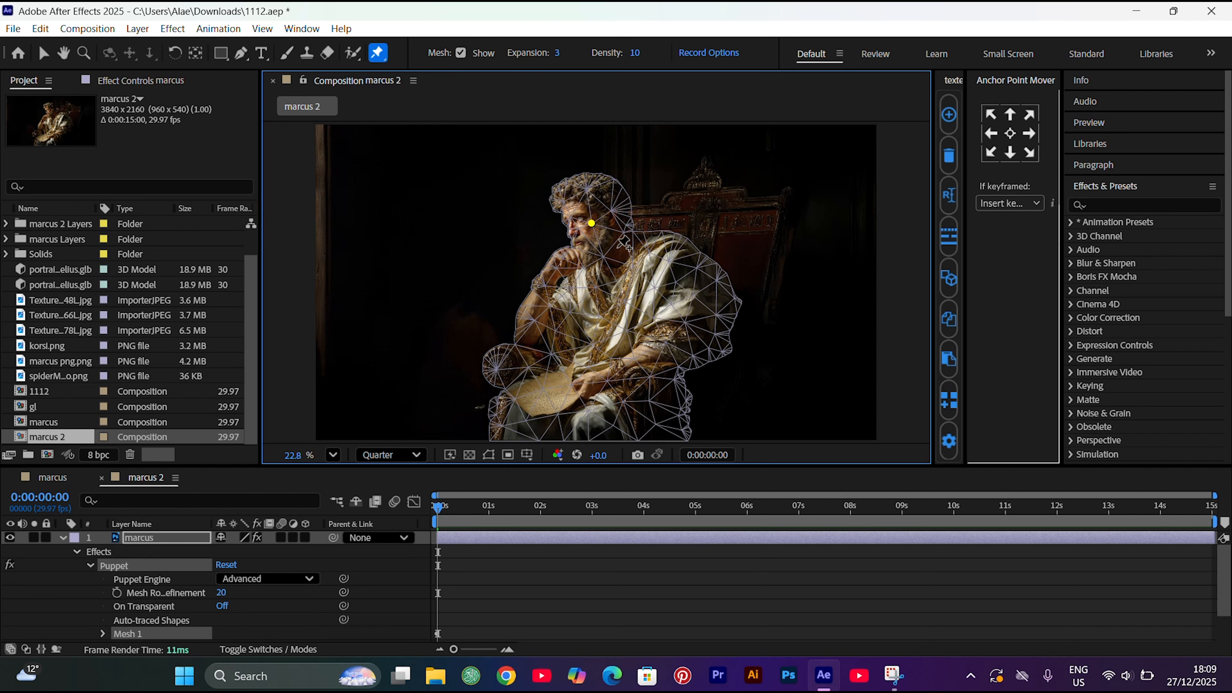
click(618, 247)
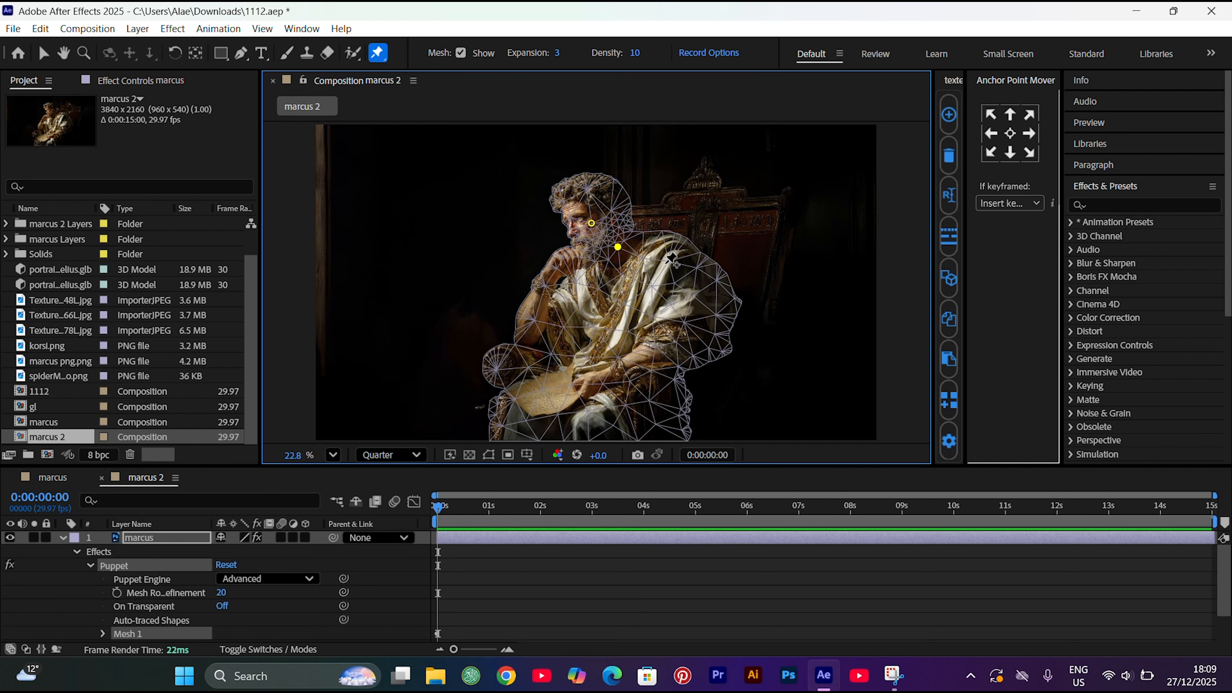
click(666, 264)
click(679, 328)
click(644, 389)
Add puppet pins at the knee, chair front, paper's upper edge, armrest end, bent elbow and chest of the figure
click(587, 425)
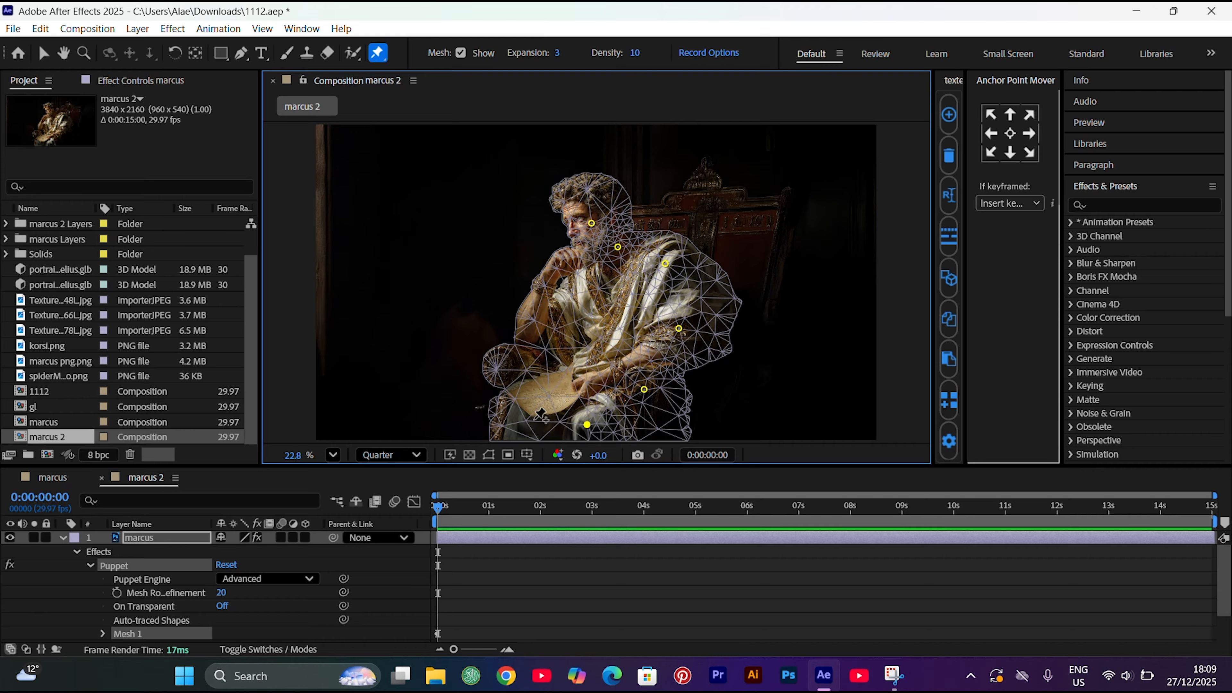
click(506, 414)
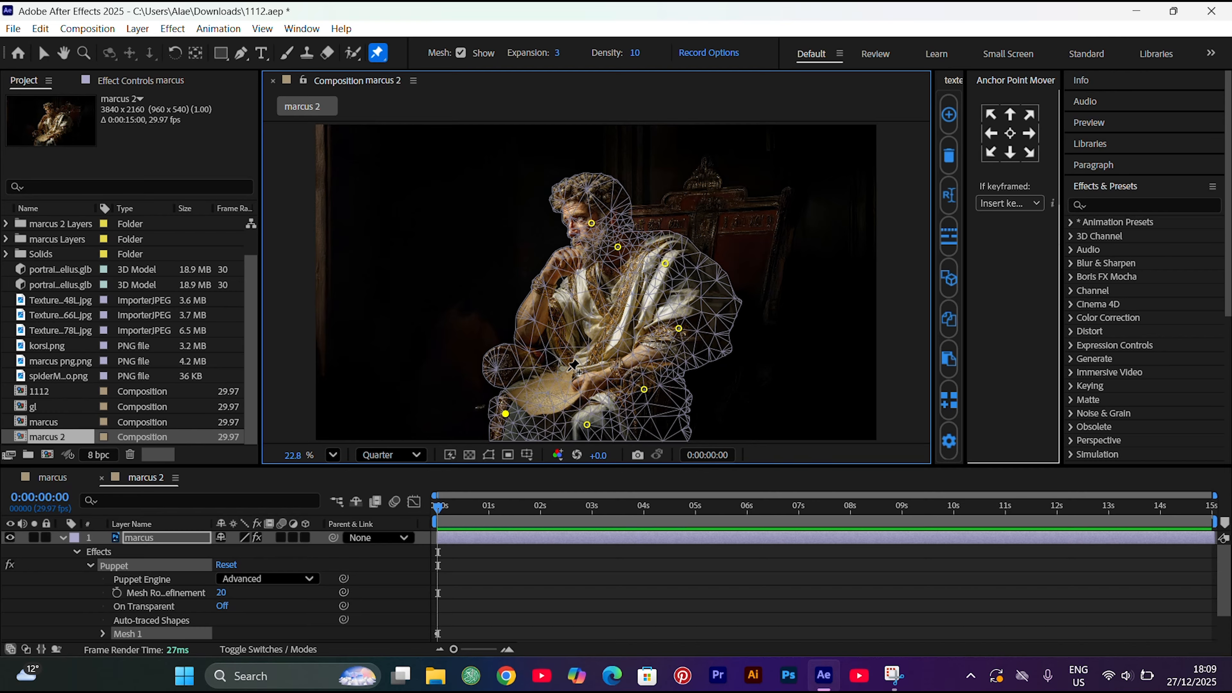
click(568, 370)
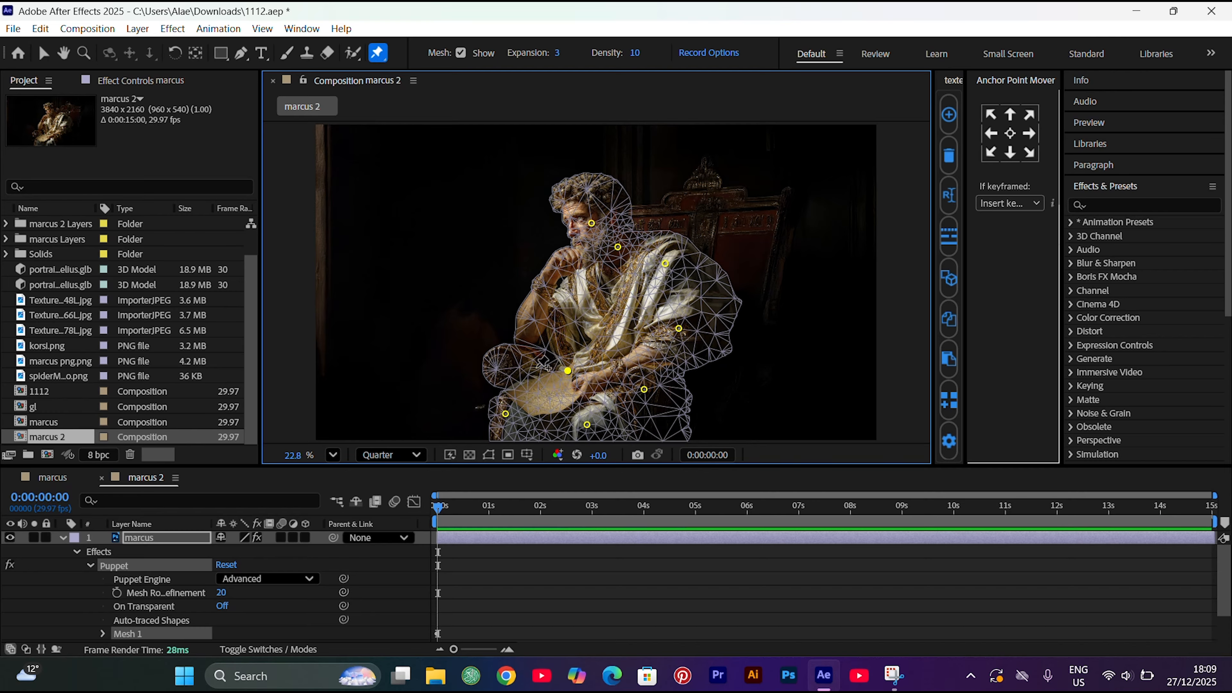
click(498, 363)
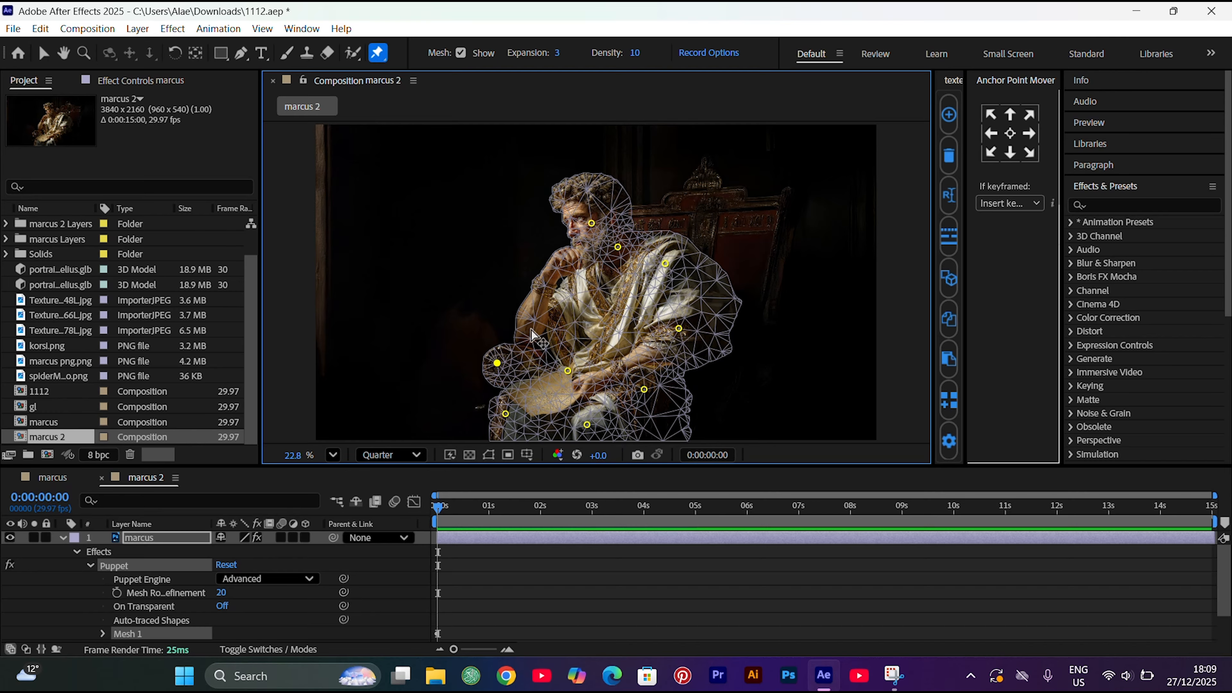
click(531, 330)
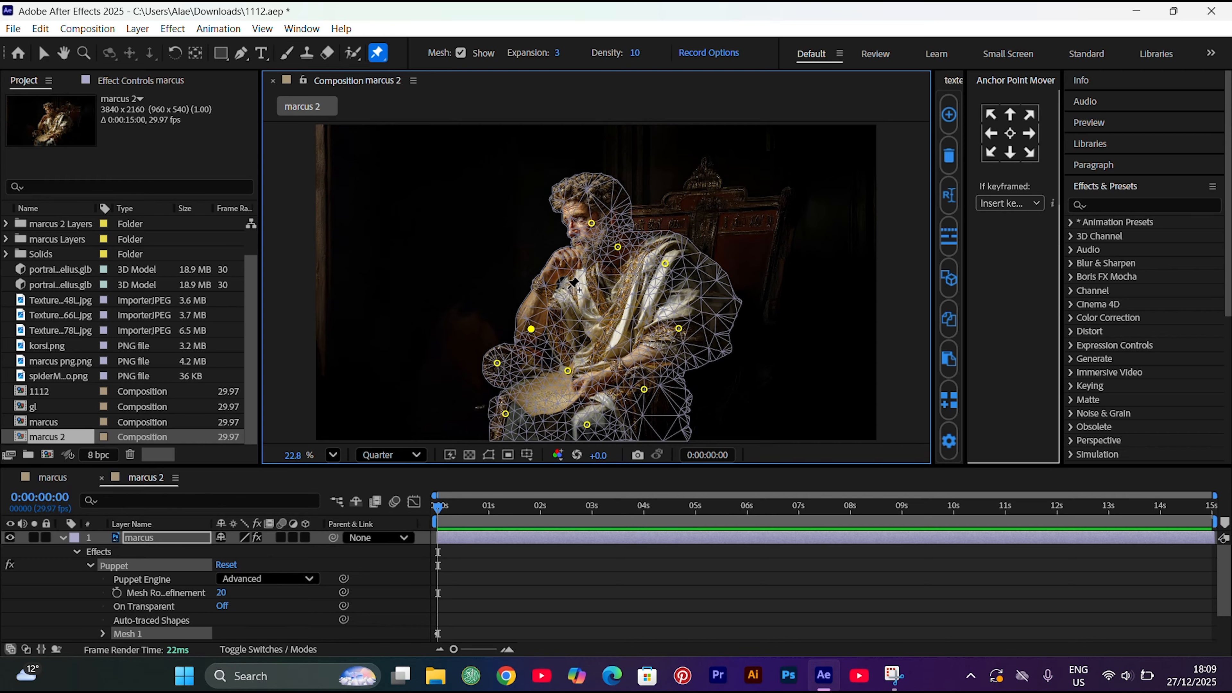
click(572, 288)
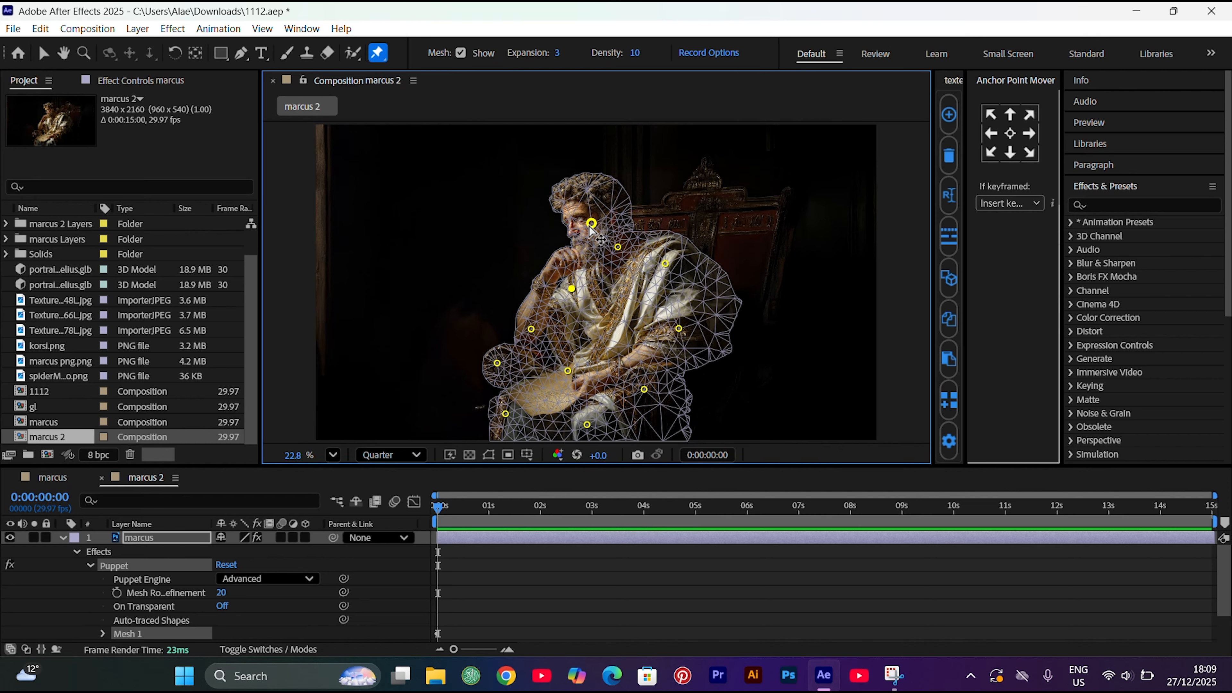
Undo a trial shift of the face pin and add another puppet pin on the raised forearm
drag(591, 225, 601, 220)
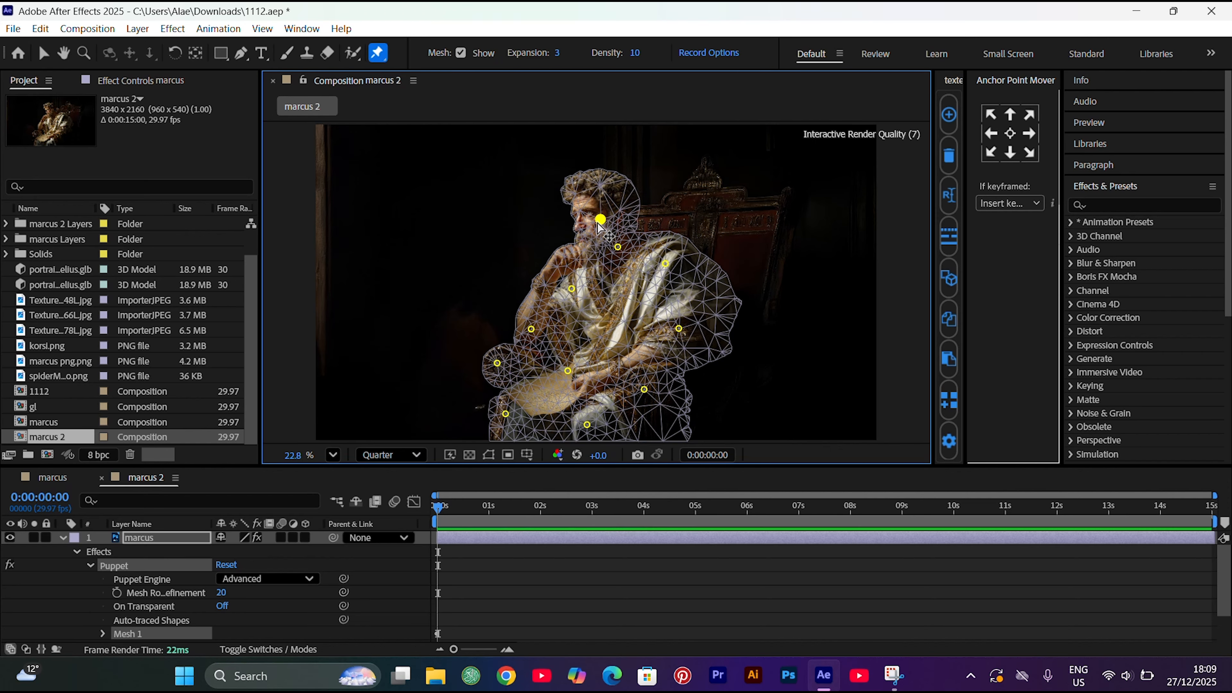
key(ctrl+z)
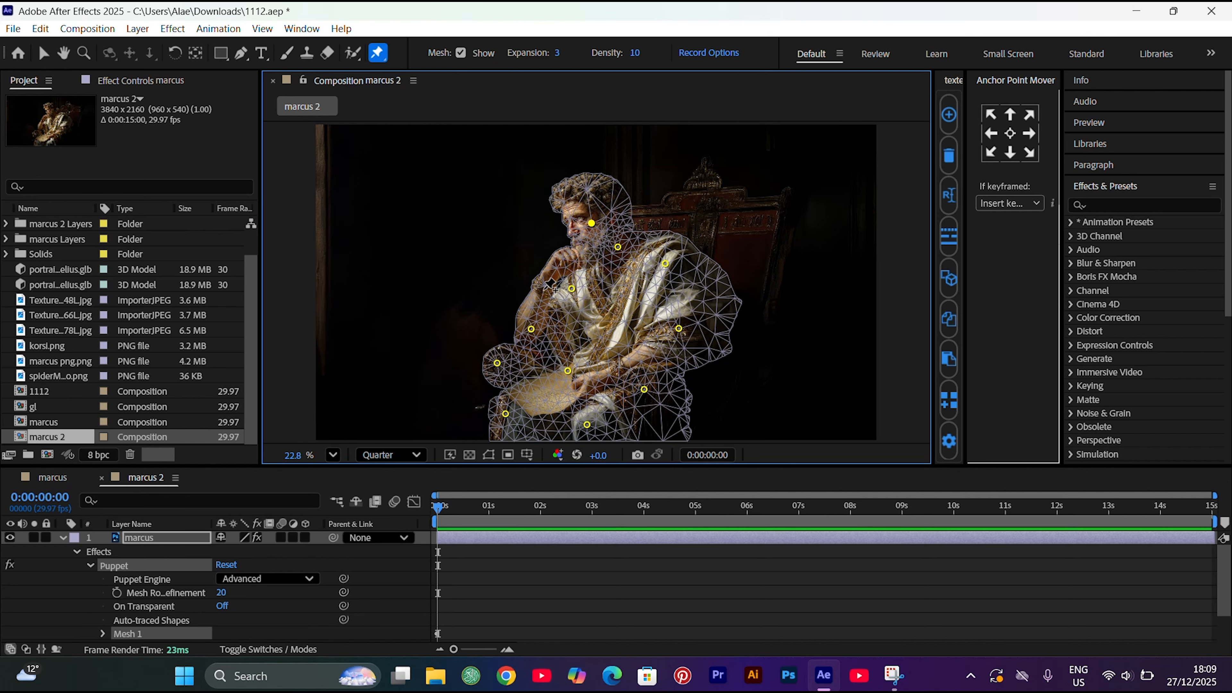
click(543, 290)
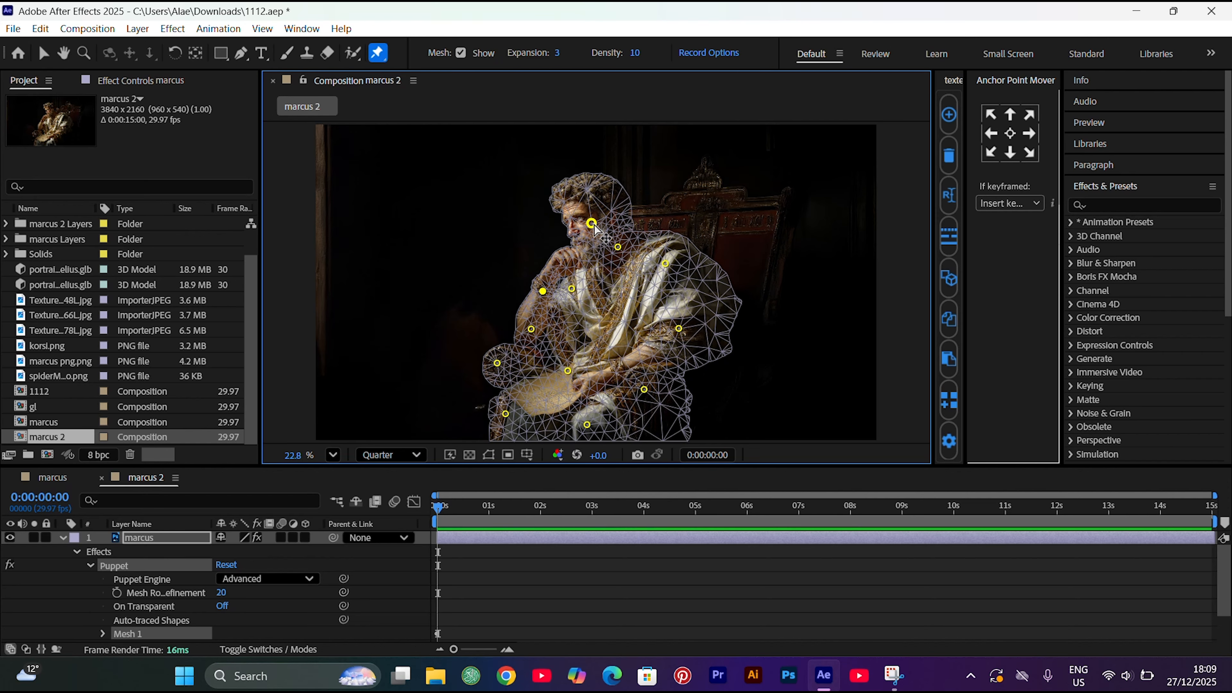
Keyframe the face pin slightly up and right at 0:00, and down and left at 2:15, to make the head nod
drag(593, 224, 599, 220)
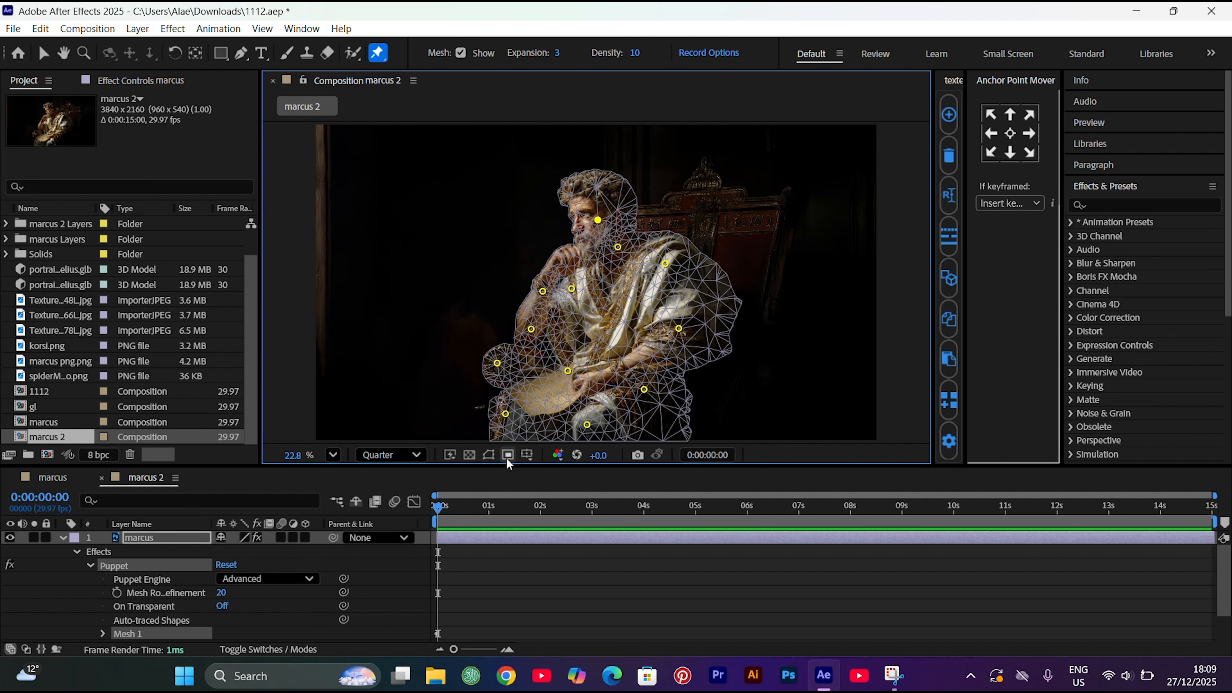
click(566, 513)
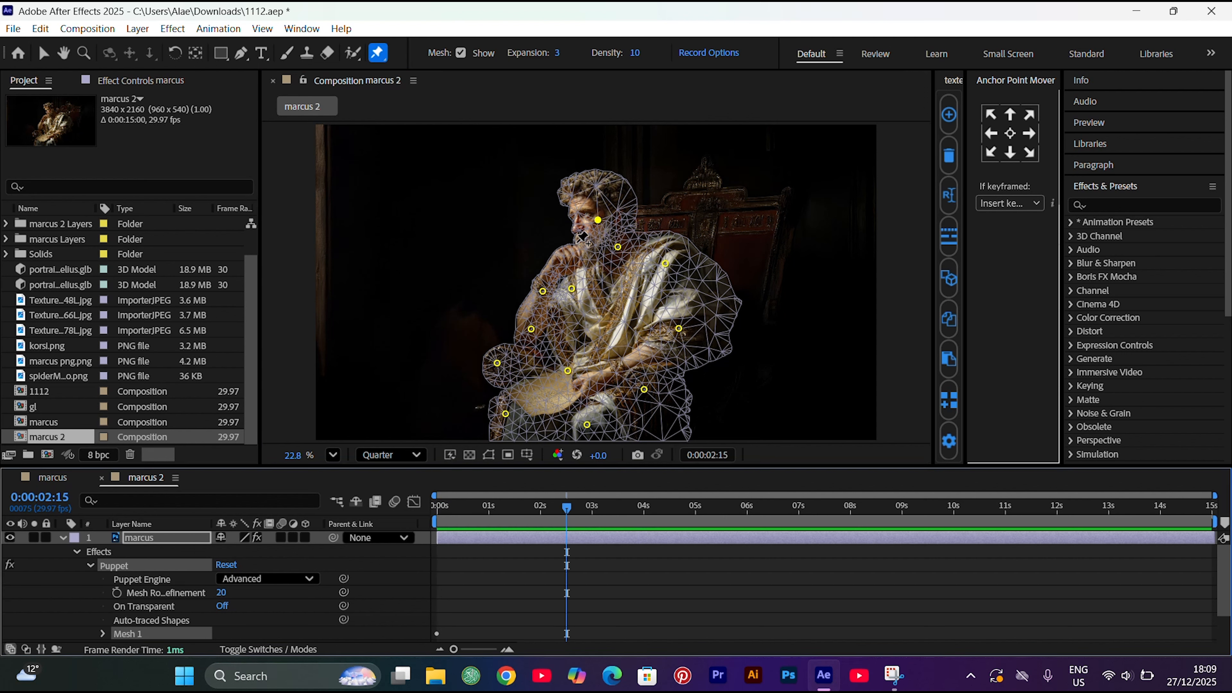
drag(599, 220, 585, 227)
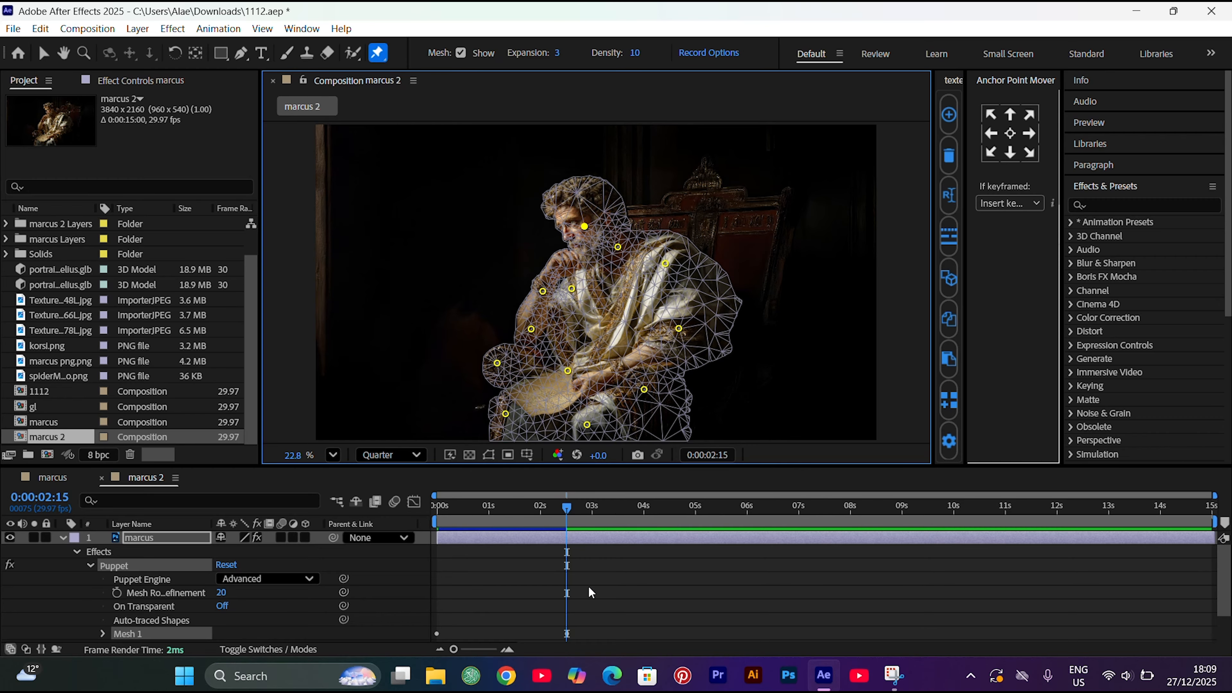
Remove the position keyframes of every puppet pin except the face pin on the marcus layer
key(u)
scroll(589, 594, down, 10)
drag(451, 598, 397, 508)
key(Delete)
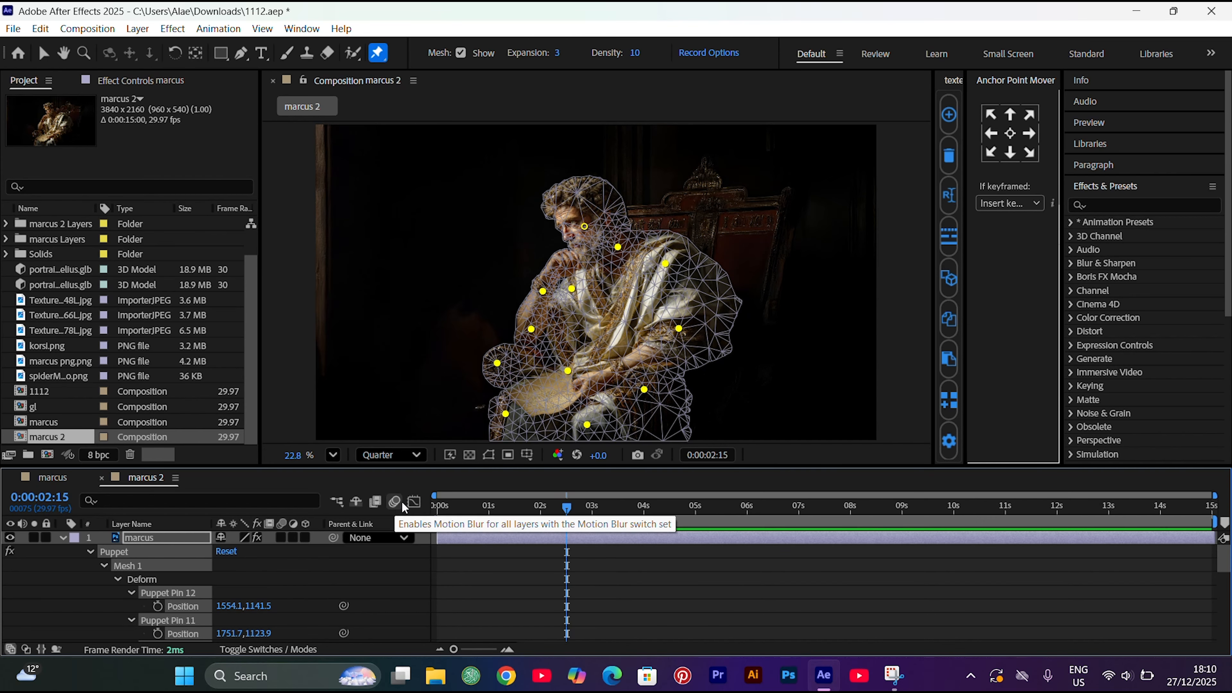
scroll(589, 583, down, 7)
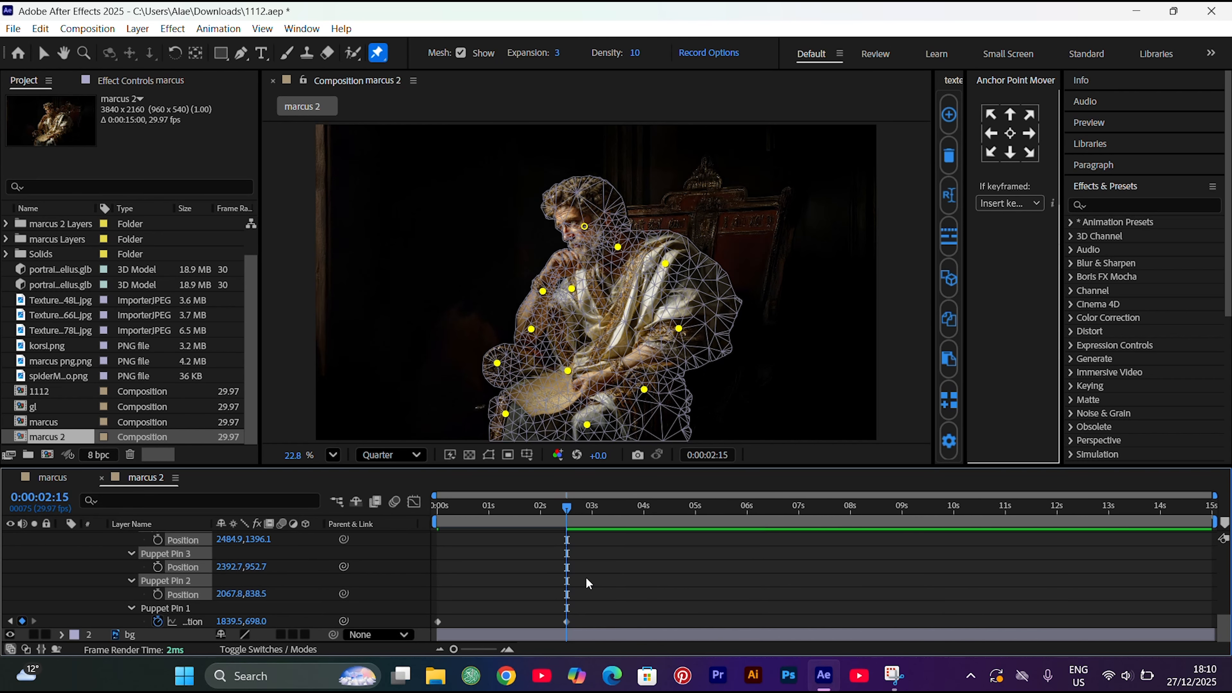
Hide the puppet mesh and copy the face pin's first keyframe to 5:00 and its second keyframe to 7:16
click(438, 622)
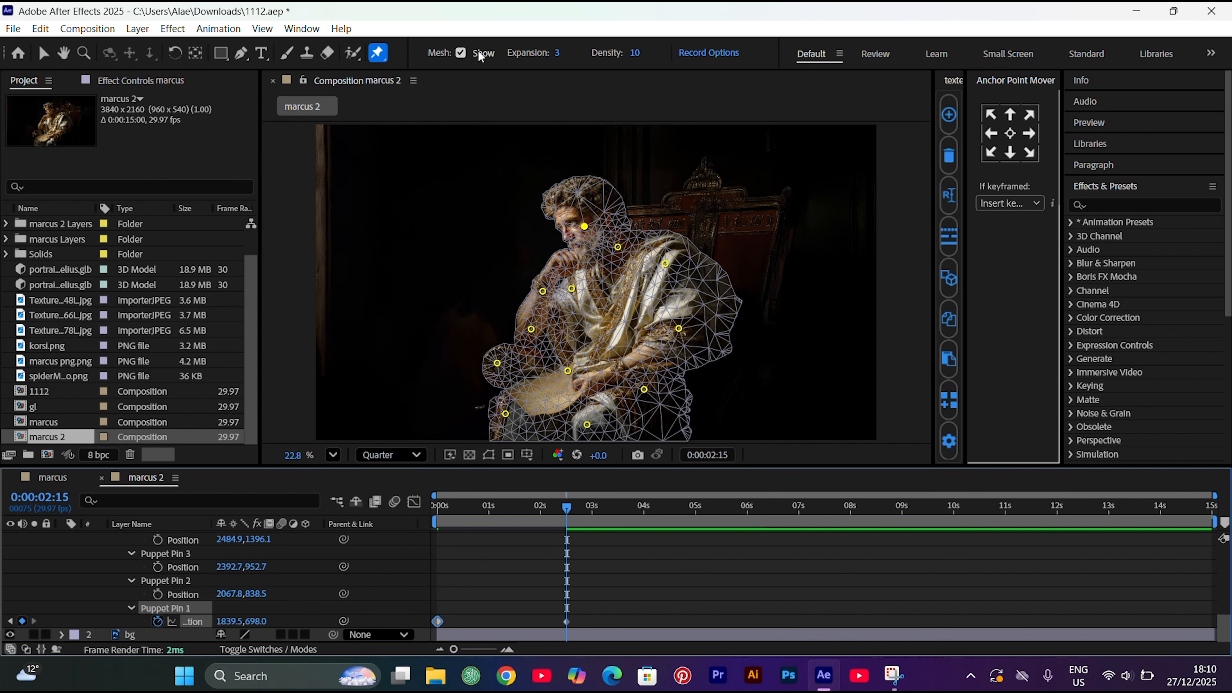
click(461, 53)
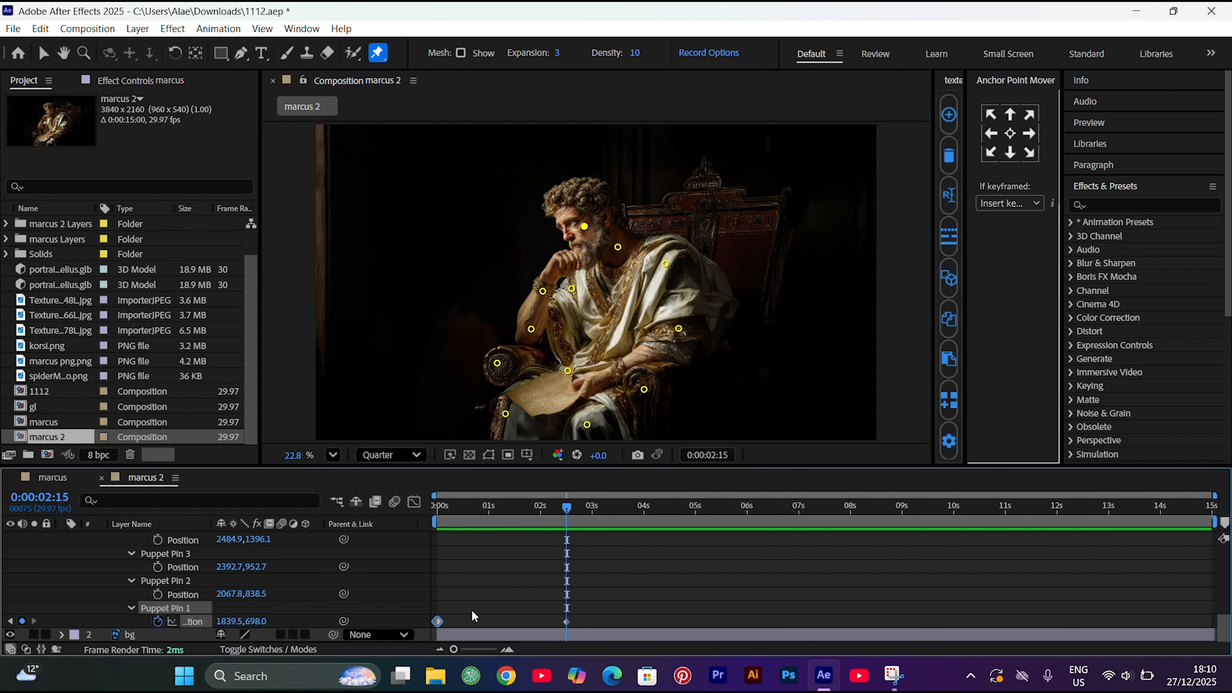
click(697, 522)
key(ctrl+v)
click(568, 622)
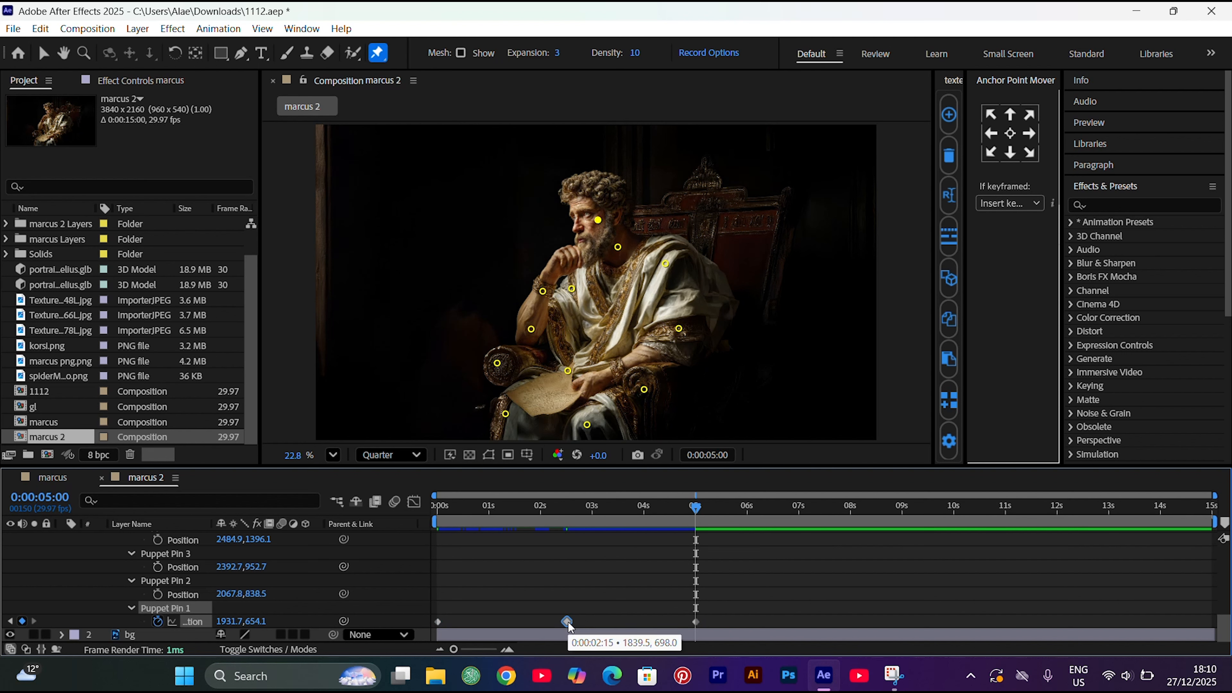
click(828, 515)
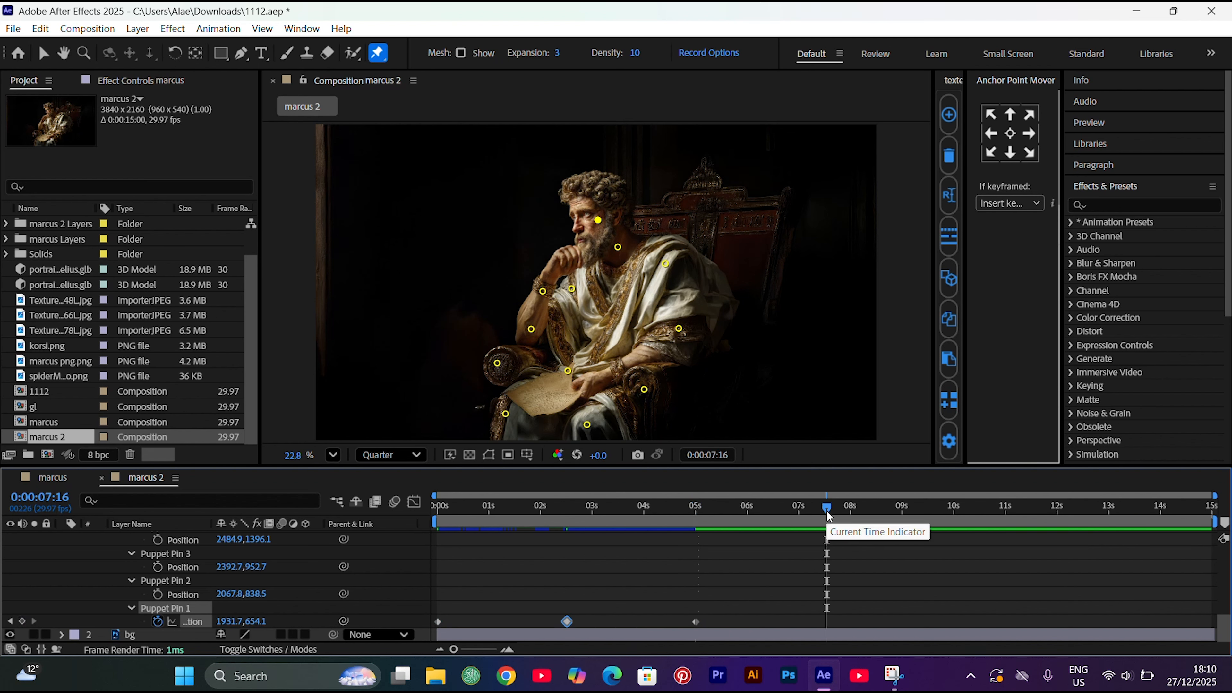
key(ctrl+v)
Continue alternating the face pin's two poses by pasting copied keyframes at 10:00, about 12.5 seconds and 14:29
click(697, 622)
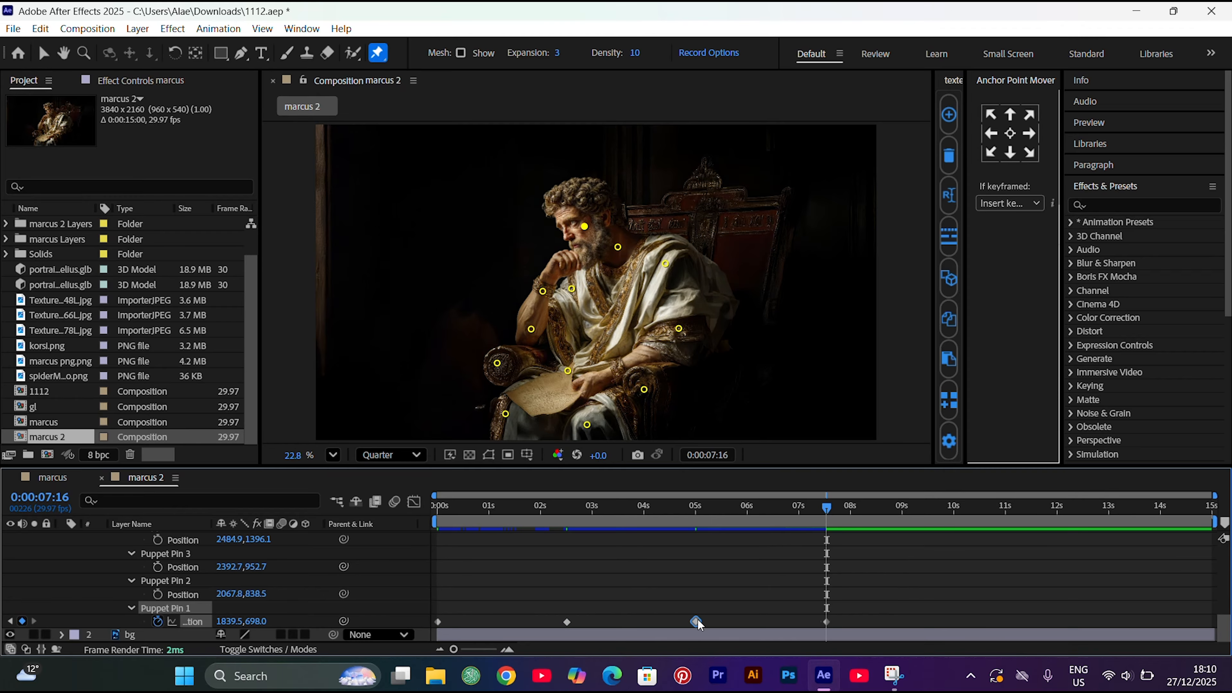
click(954, 515)
key(ctrl+v)
click(827, 621)
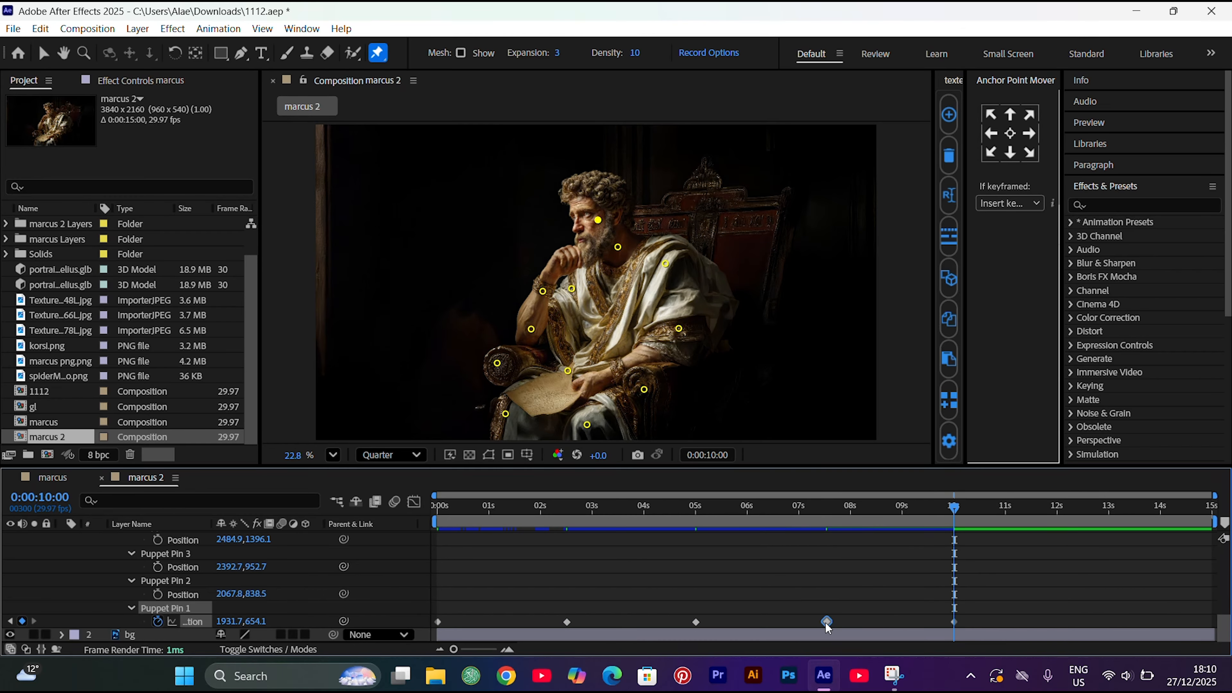
click(1085, 518)
key(ctrl+v)
click(954, 622)
click(1208, 516)
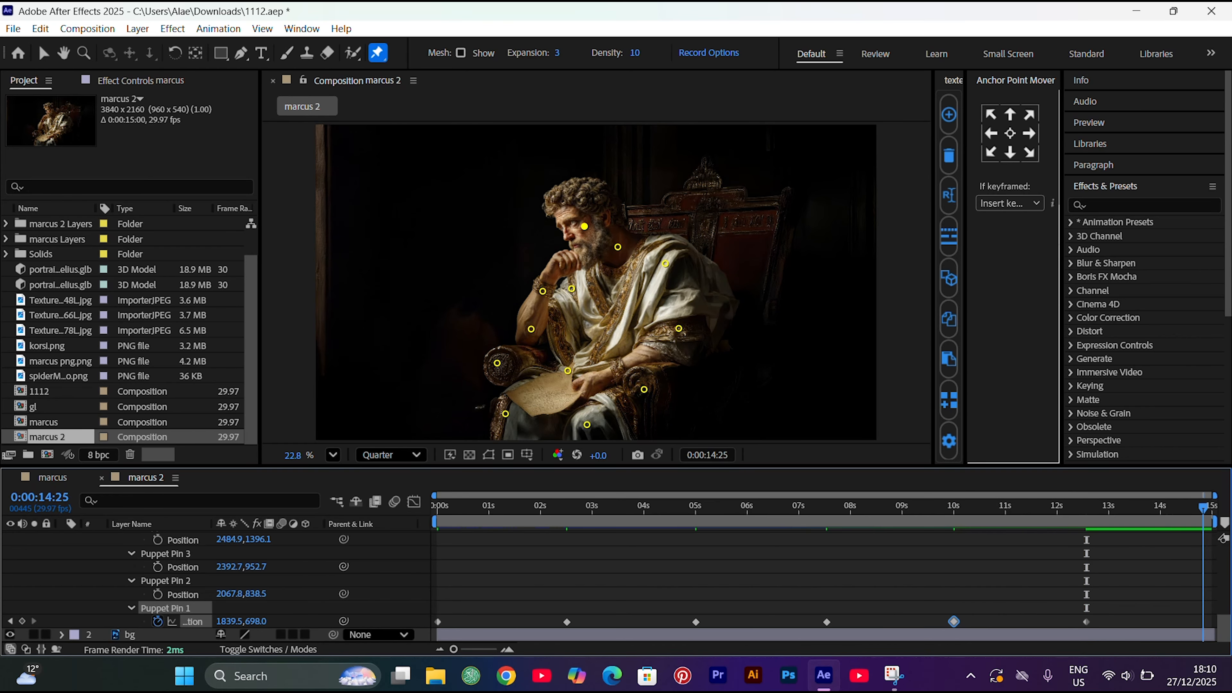
key(ctrl+v)
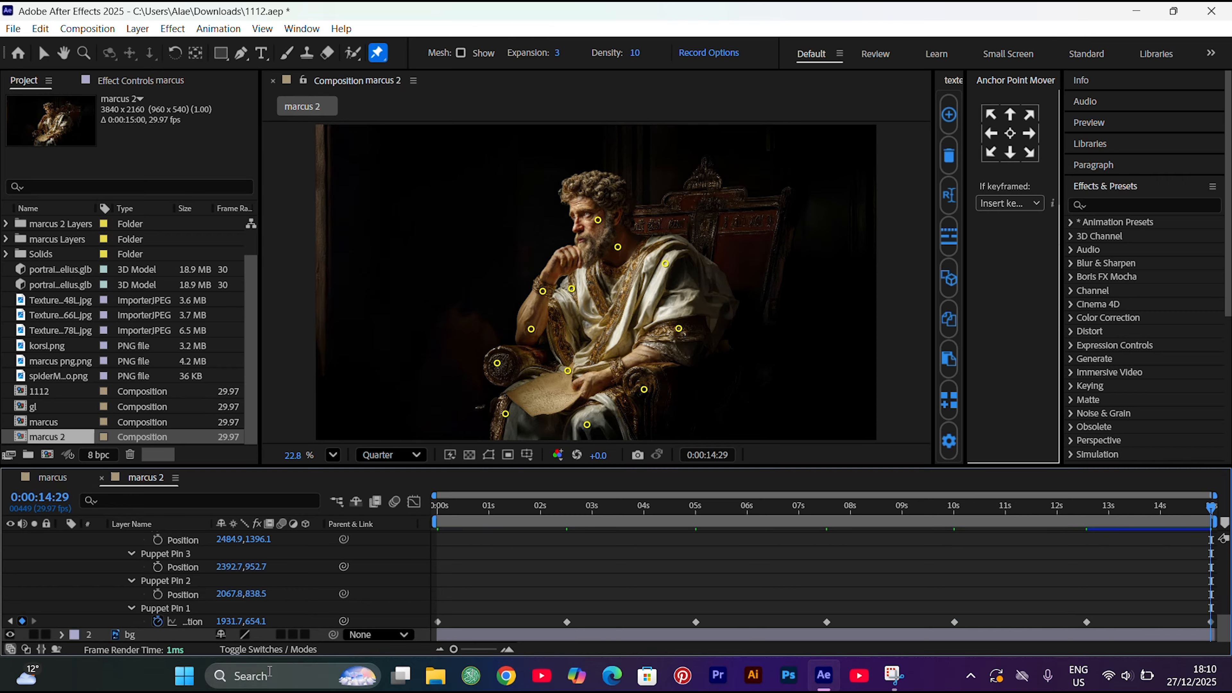
Apply Easy Ease to all of the face pin's position keyframes, collapse the layer properties and return to the composition start
click(193, 624)
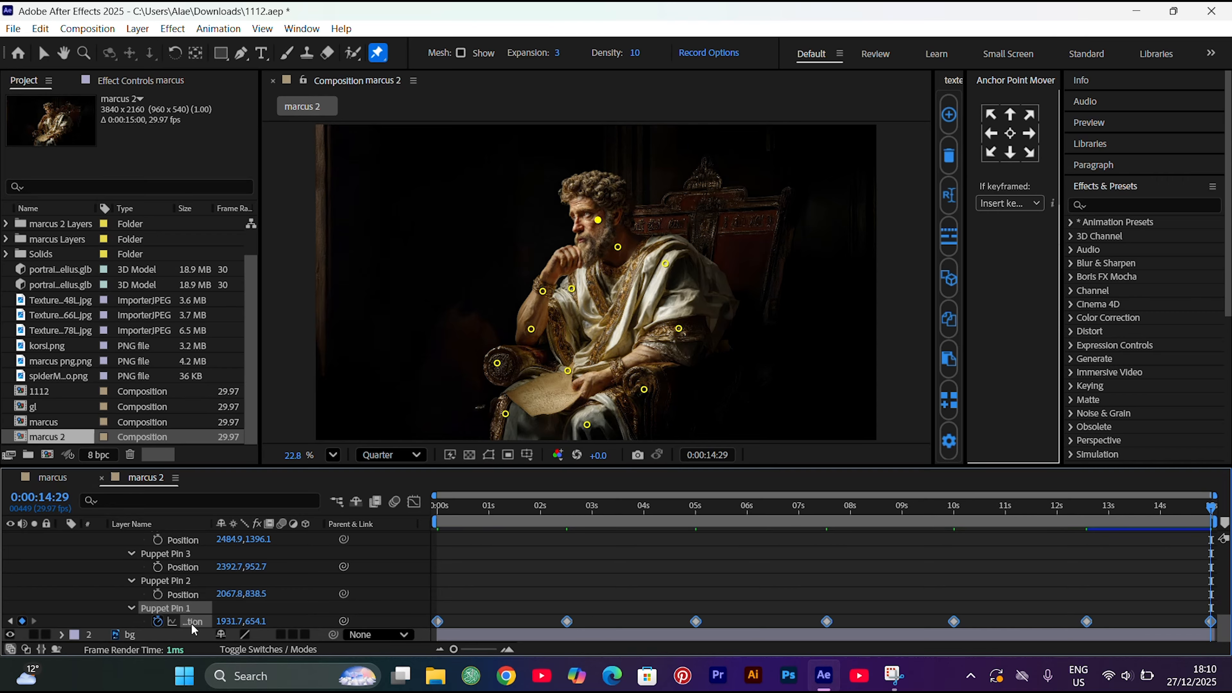
key(F9)
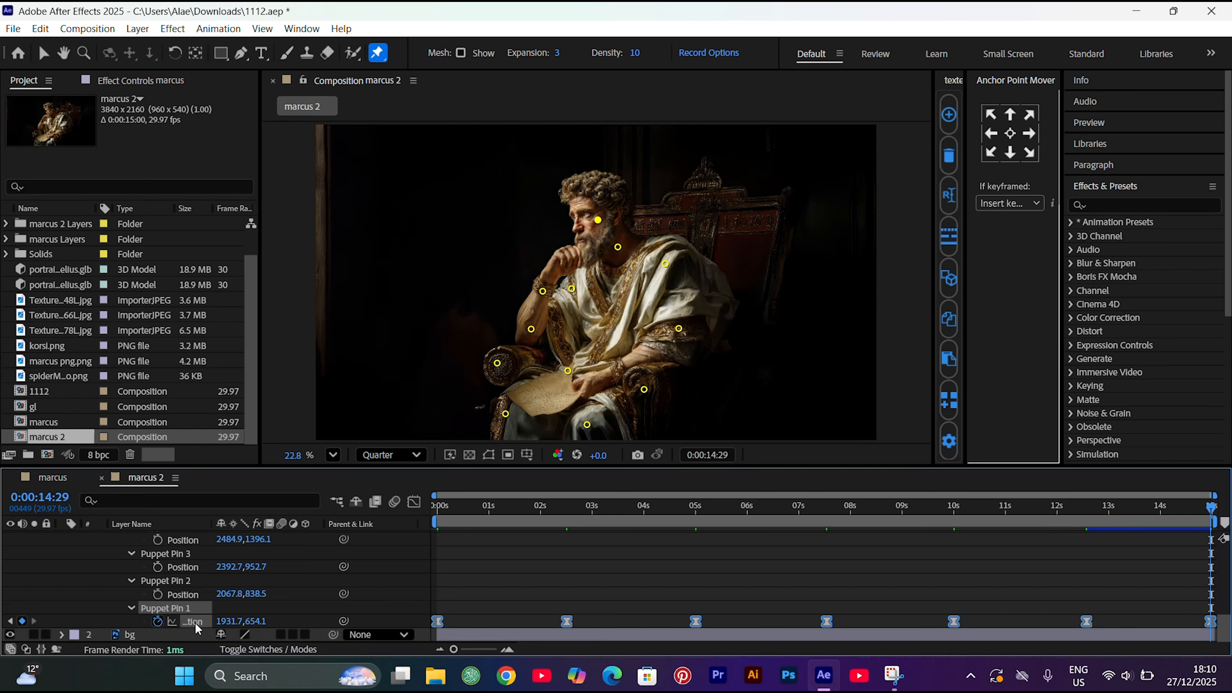
click(559, 594)
scroll(558, 594, up, 6)
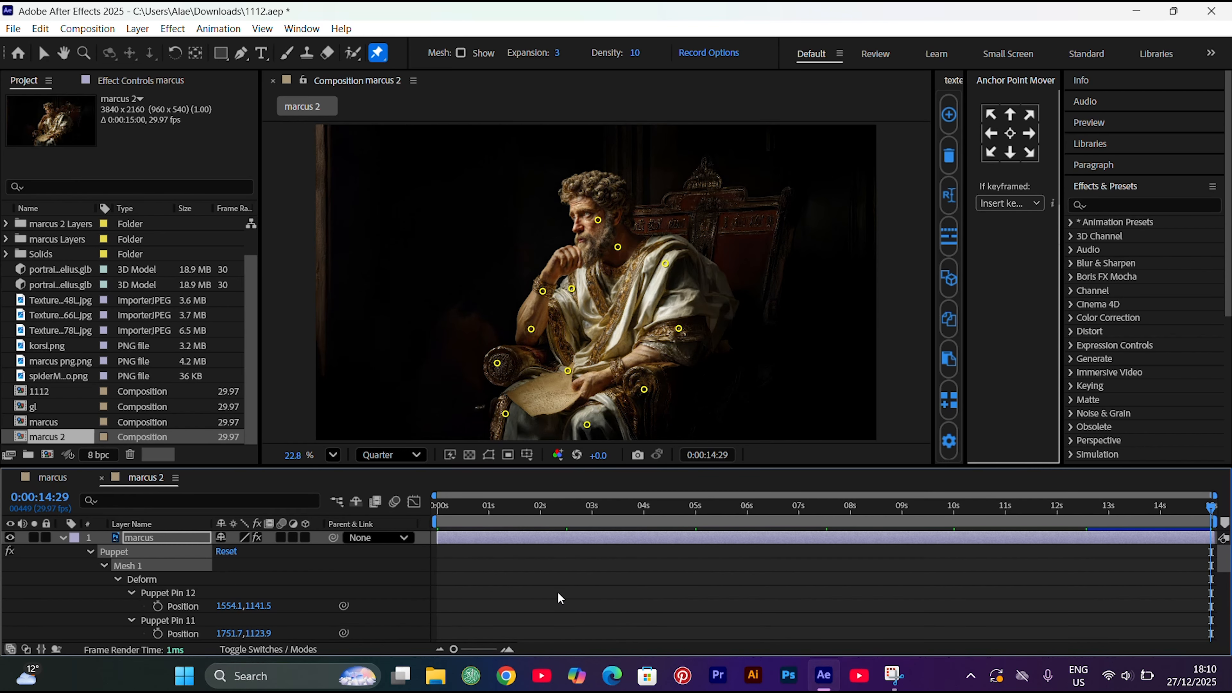
key(u)
key(Home)
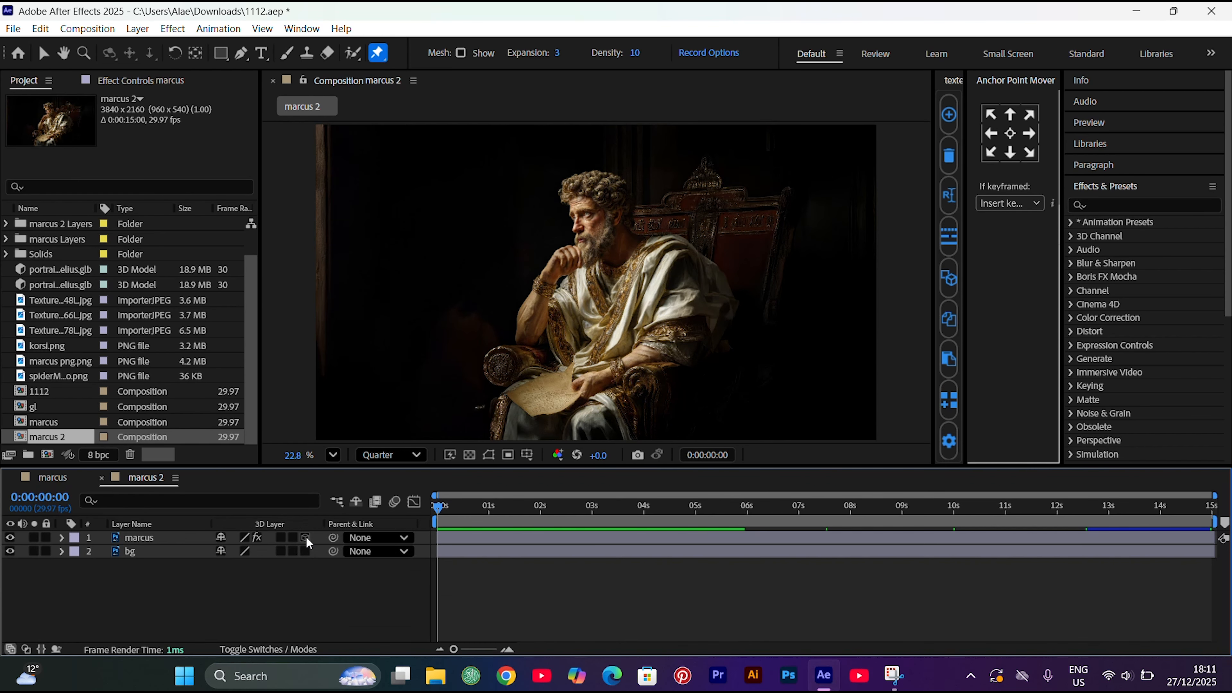
Make the marcus and bg layers 3D with motion blur enabled, and add a camera with the offered settings
click(305, 538)
click(281, 551)
click(281, 538)
right_click(250, 592)
mouse_move(408, 399)
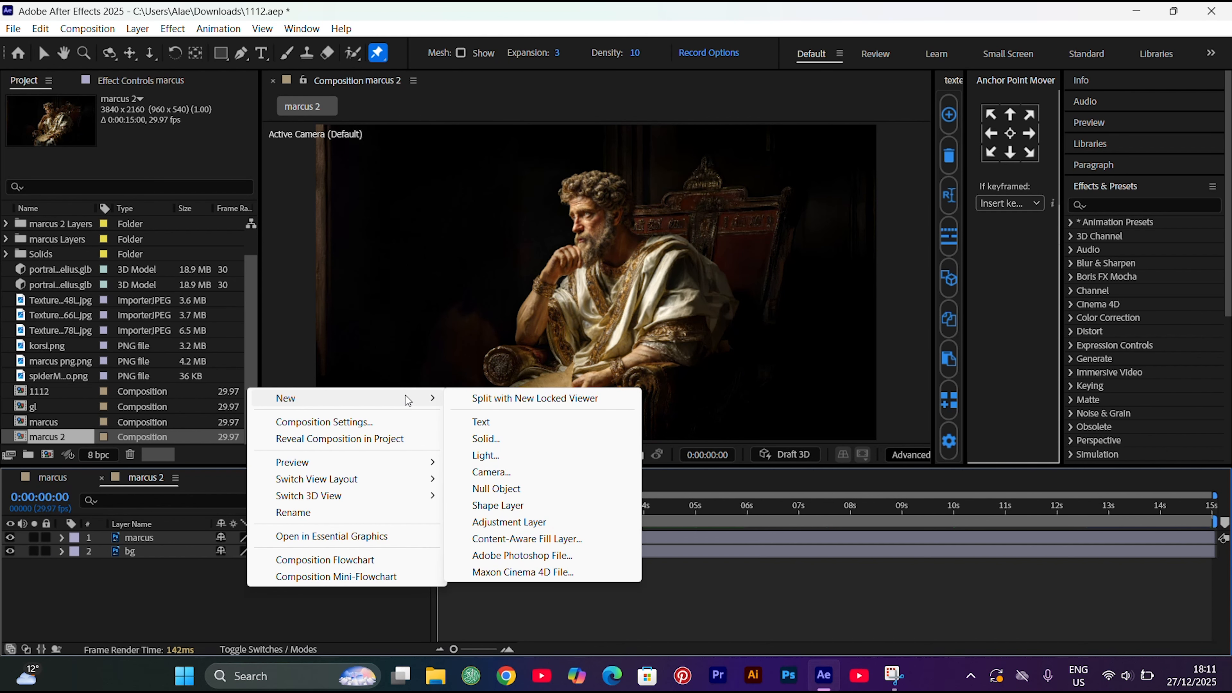
click(514, 473)
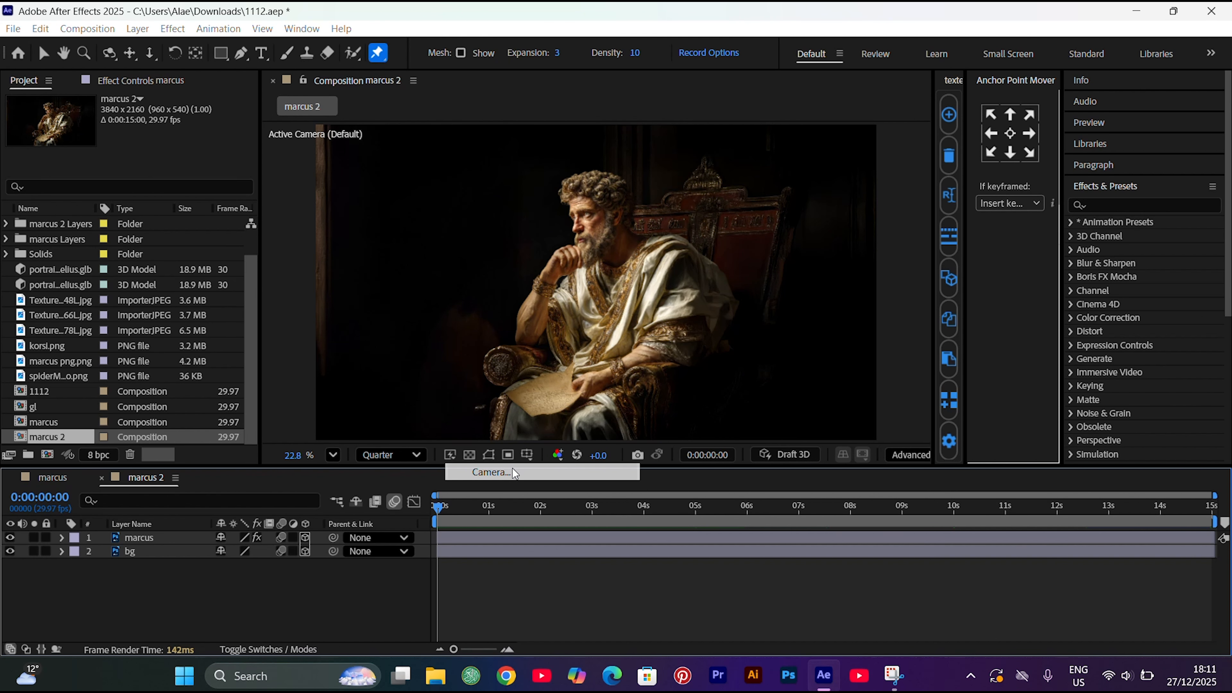
click(818, 499)
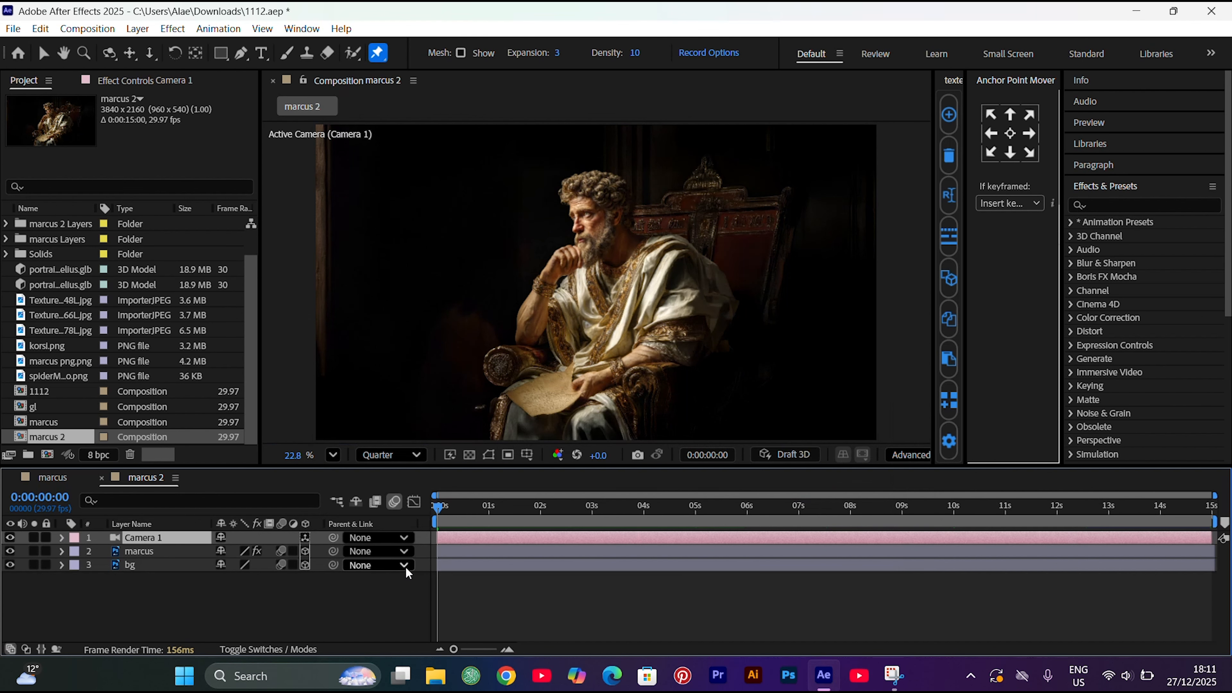
Add a 3D null object with motion blur and parent Camera 1 to it
right_click(262, 630)
mouse_move(402, 435)
click(507, 526)
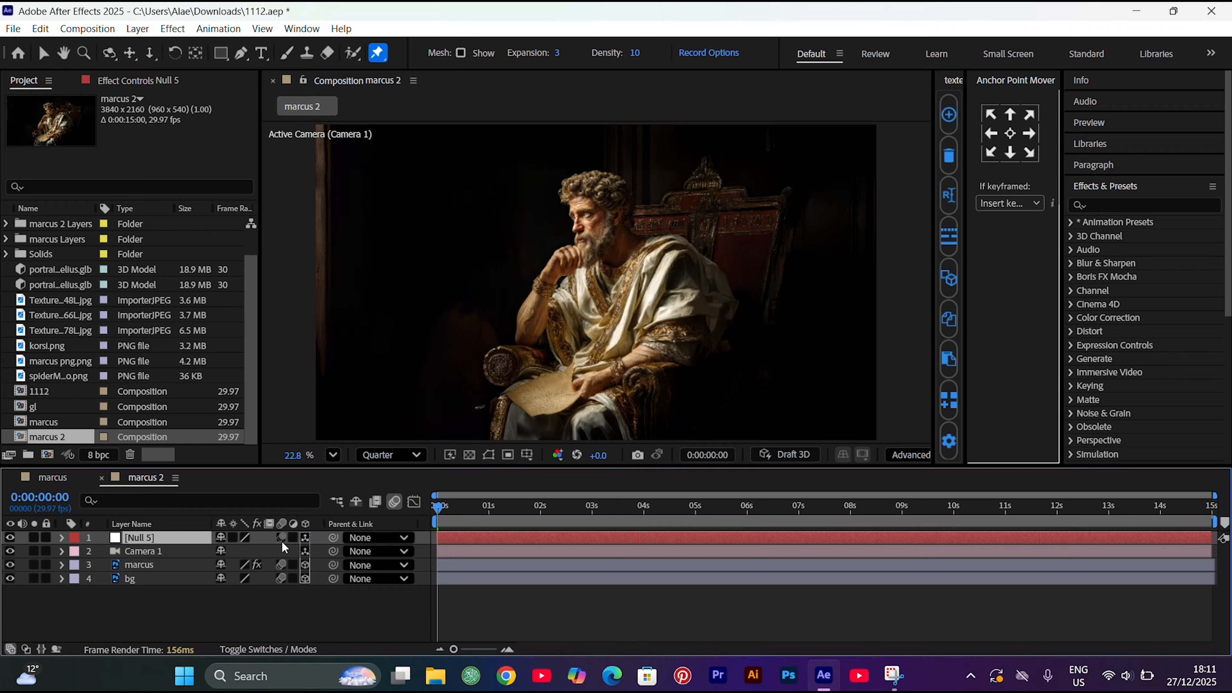
drag(332, 552, 185, 541)
Keyframe the null's position at 3:00 and set its Z position to 1159 at 0:00
click(592, 507)
key(p)
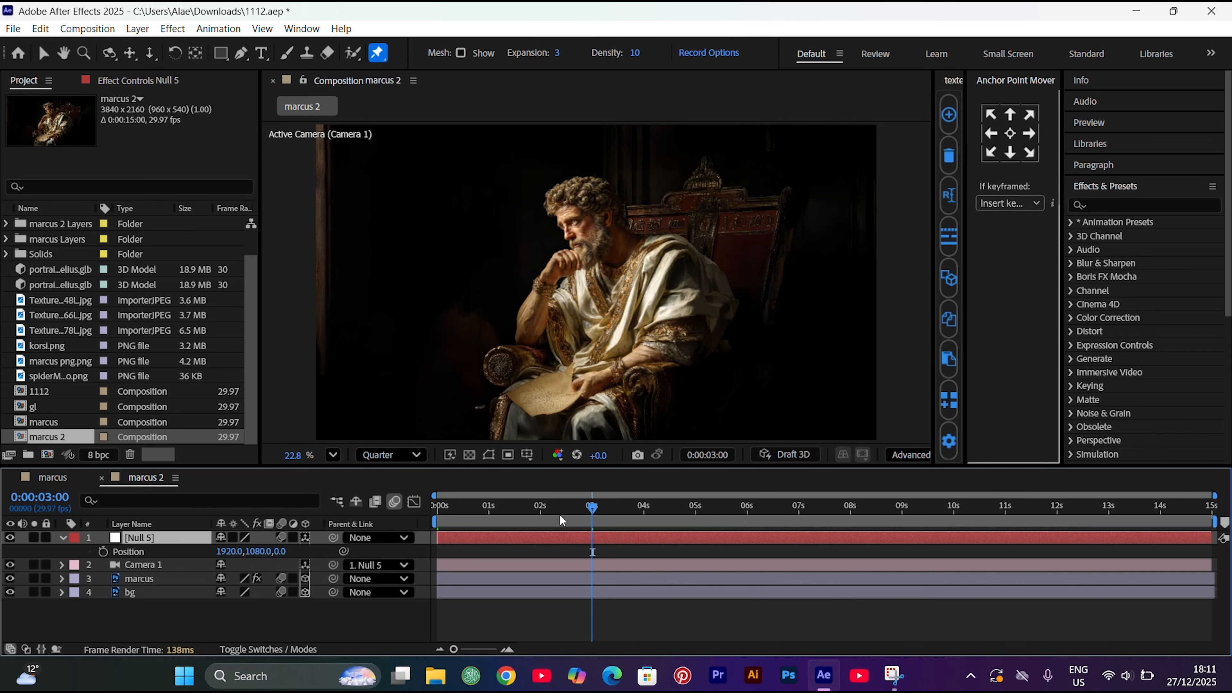
click(103, 552)
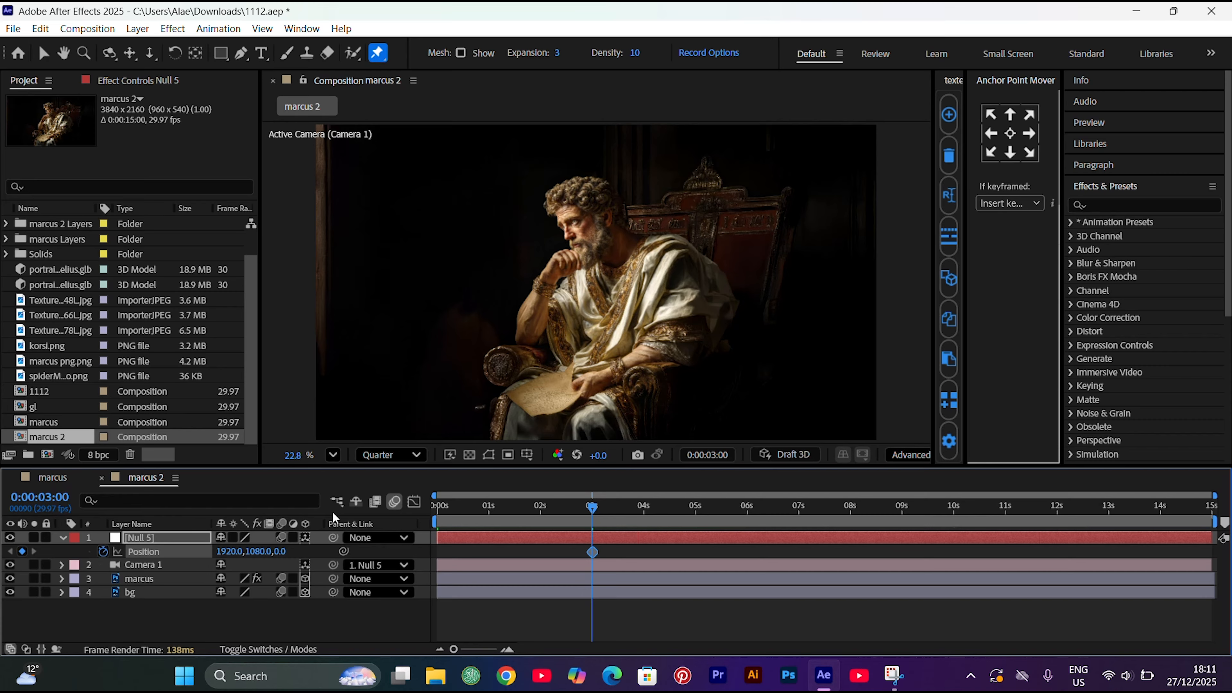
key(Home)
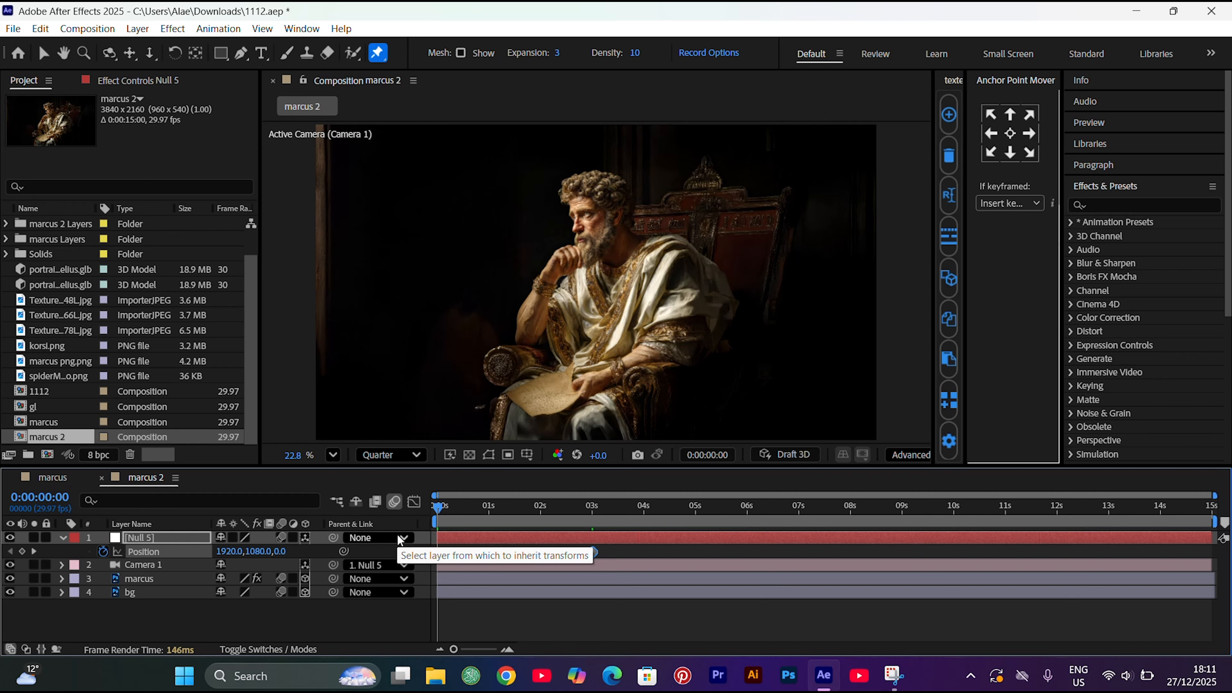
click(281, 552)
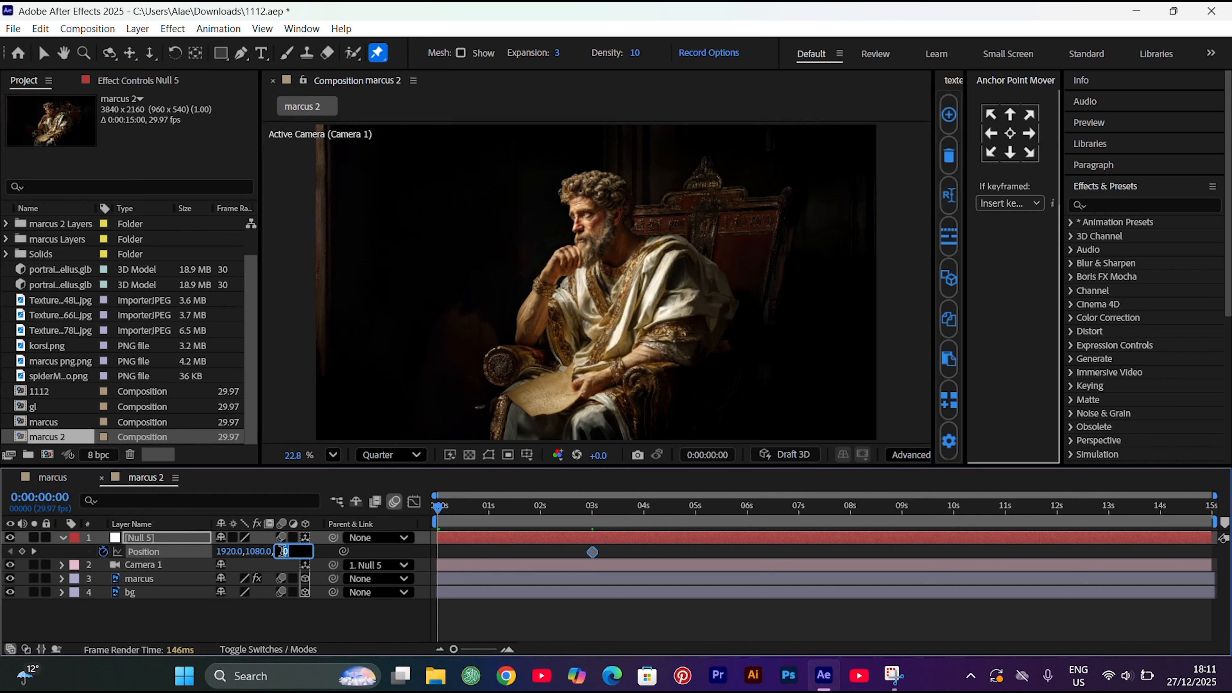
text(1159)
key(Return)
click(260, 551)
text(-442)
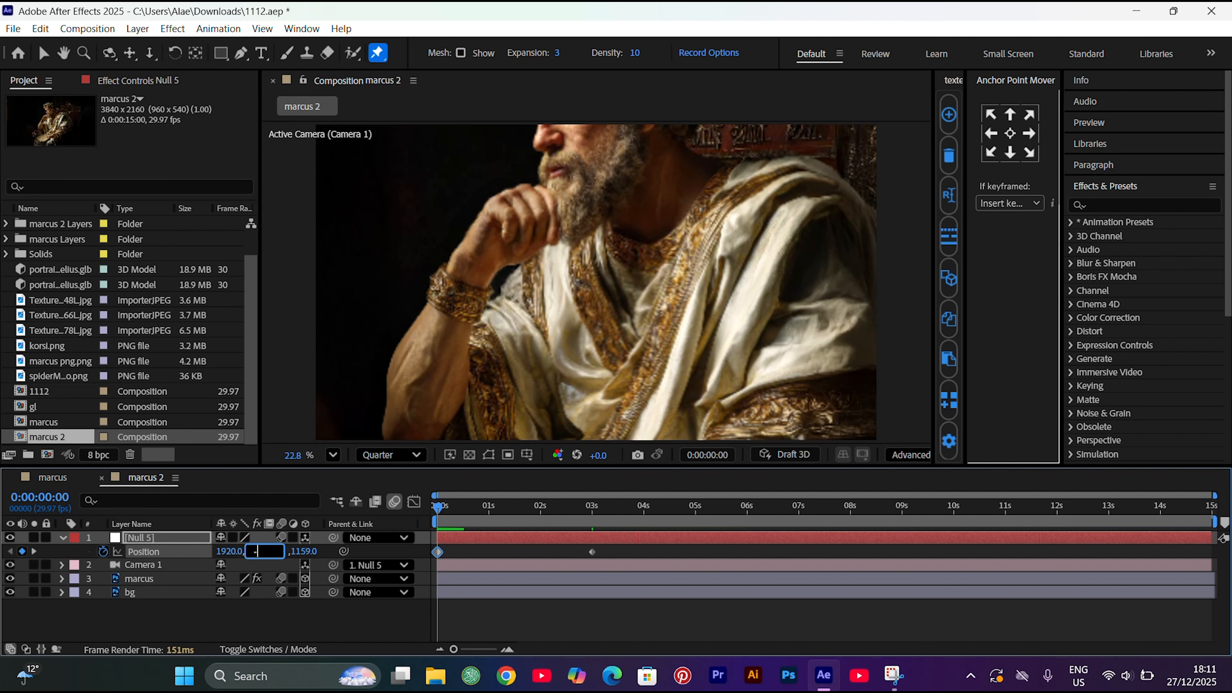
key(Return)
key(ctrl+z)
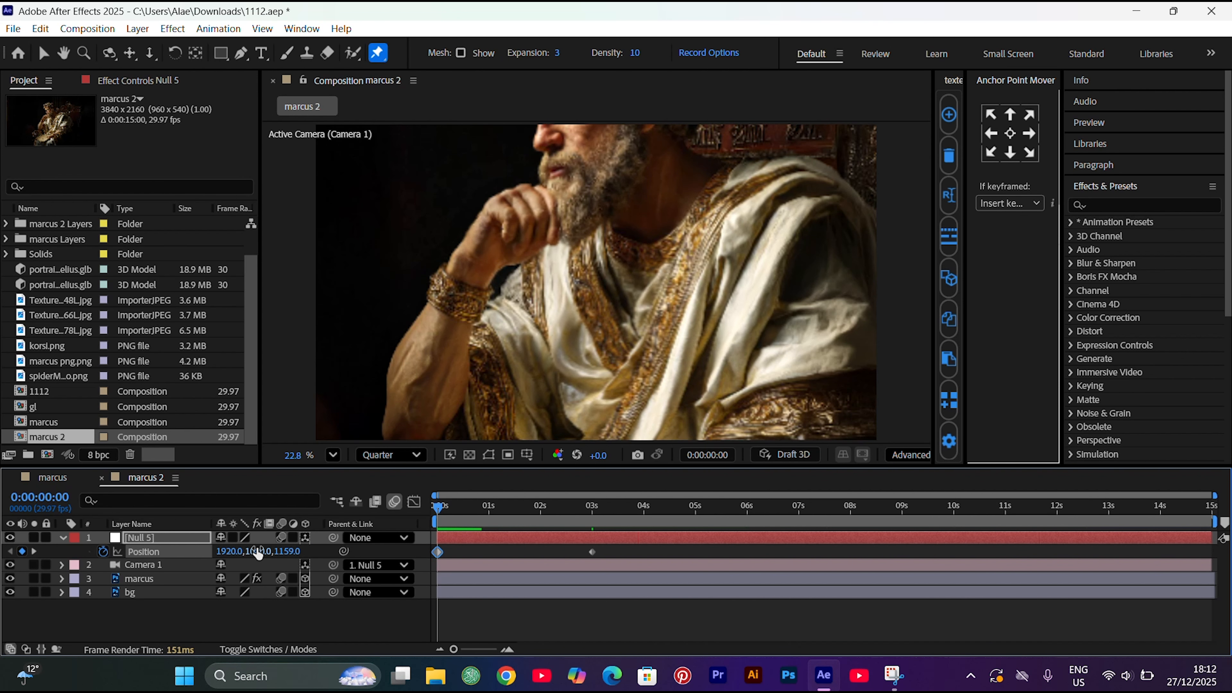
Set the null's starting Y position to 636 to frame the face, and apply Easy Ease to both position keyframes
drag(259, 553, 4, 611)
drag(255, 552, 97, 552)
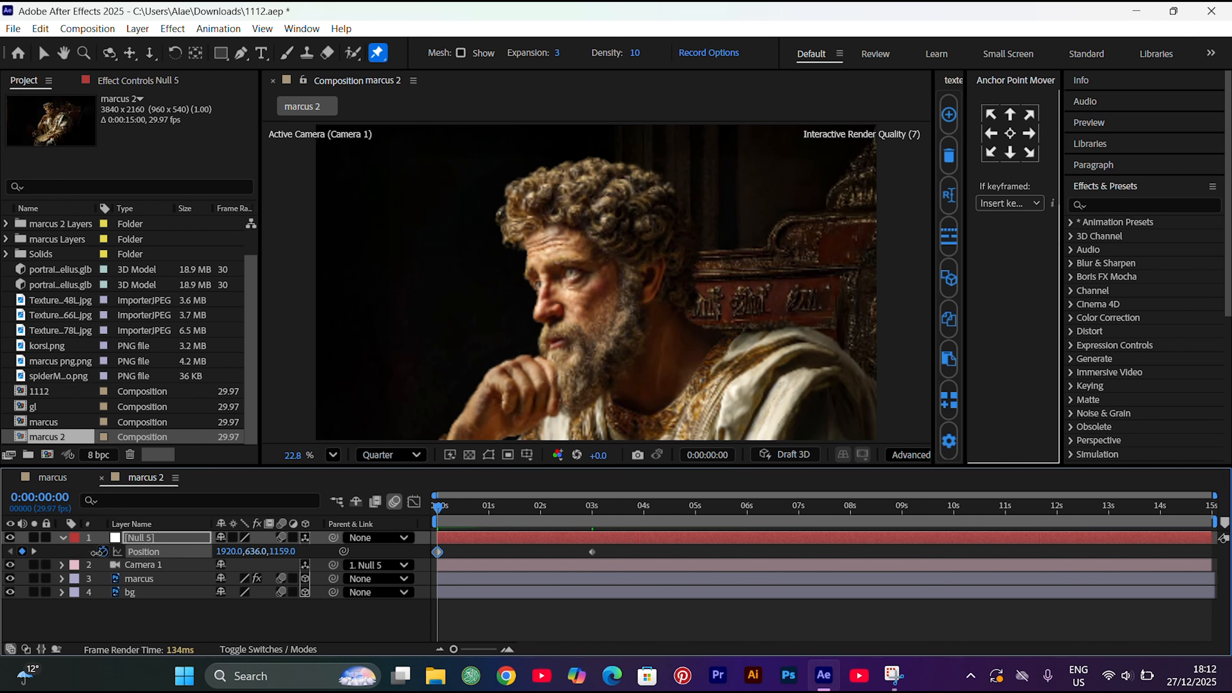
drag(605, 549, 423, 568)
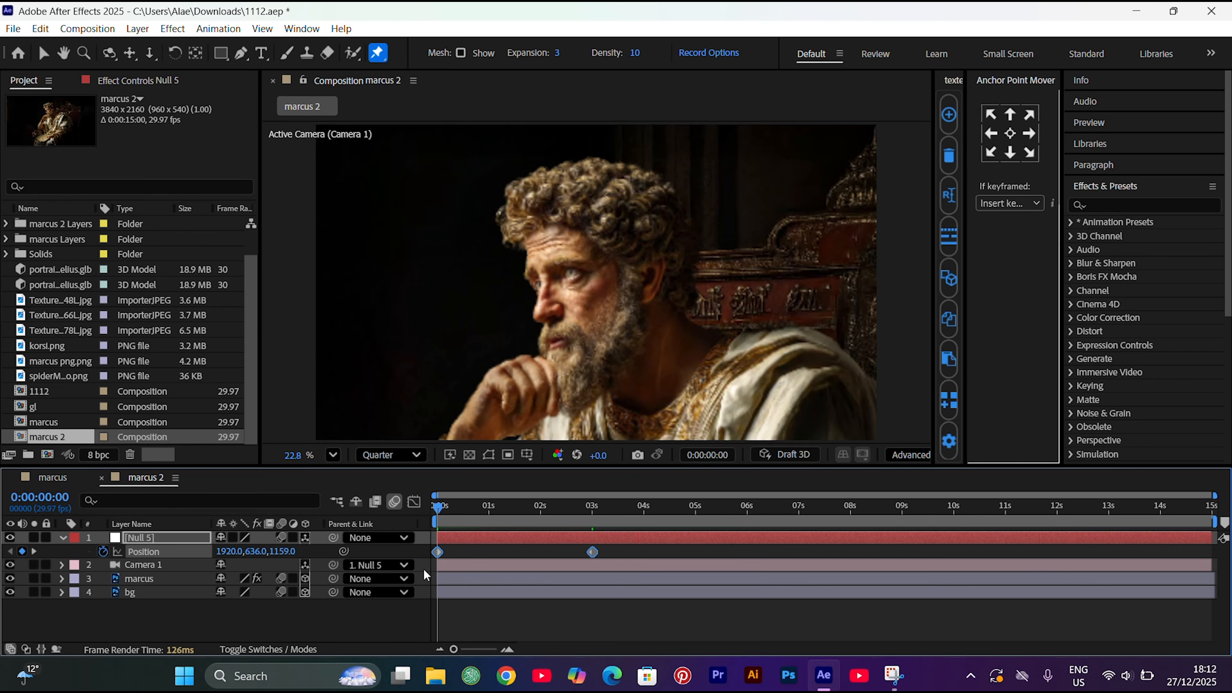
key(F9)
Reshape the null's speed curve so it peaks early and slows gradually towards 3:00, and preview the camera pull-back
click(419, 502)
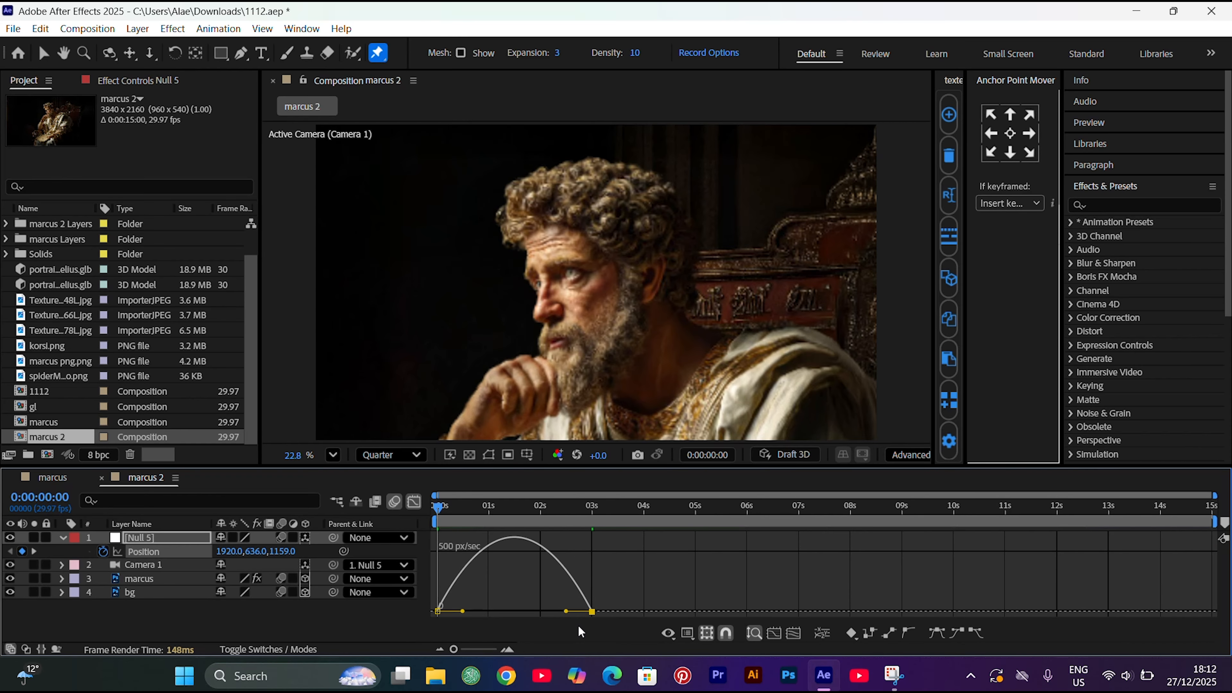
drag(566, 611, 500, 615)
key(space)
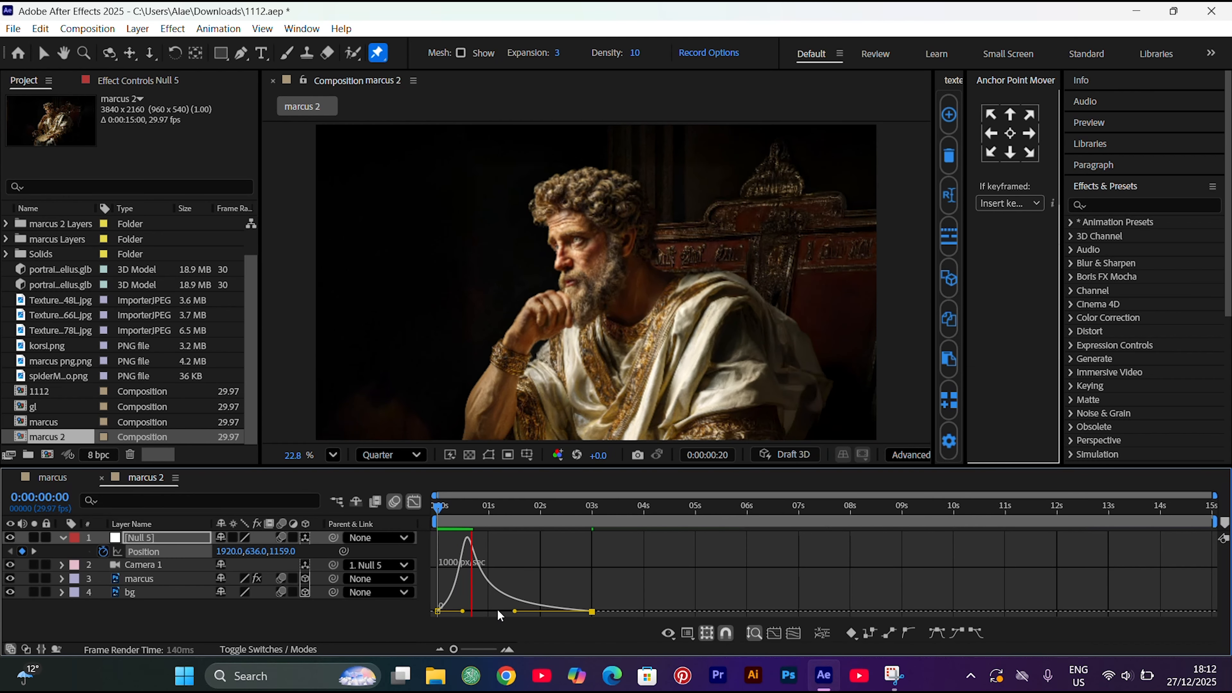
key(space)
key(space)
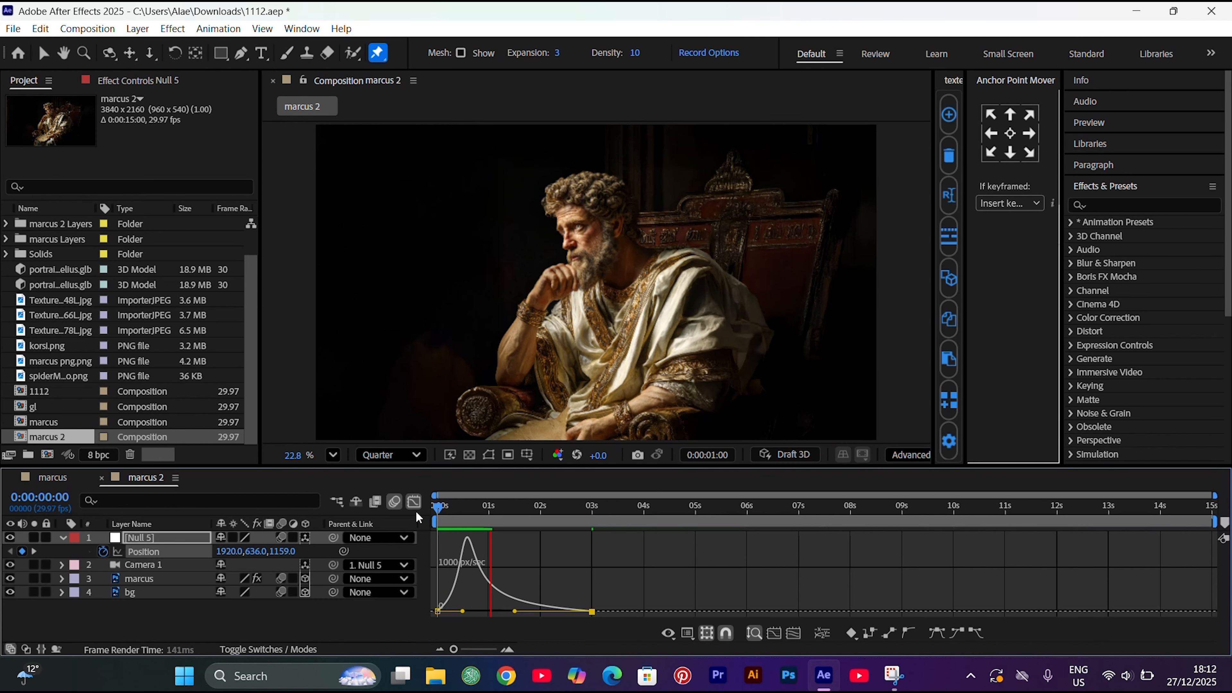
click(416, 508)
Add a second 3D null with motion blur and parent Null 5 to it
right_click(268, 636)
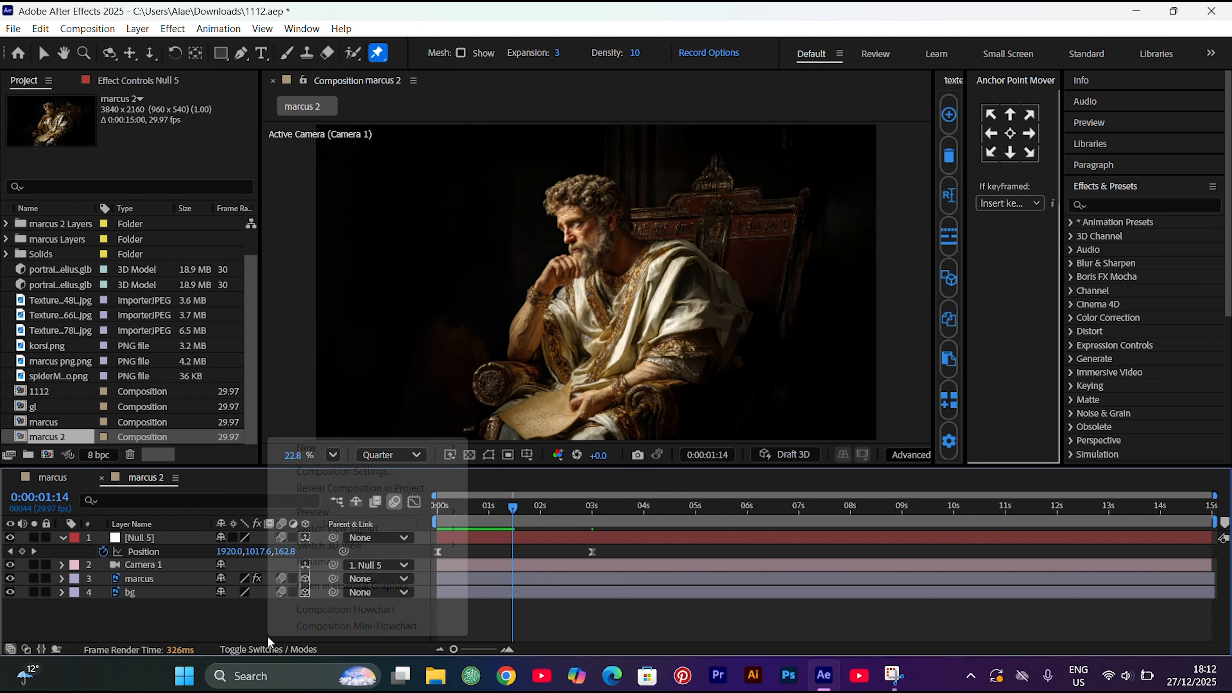
mouse_move(310, 447)
click(527, 539)
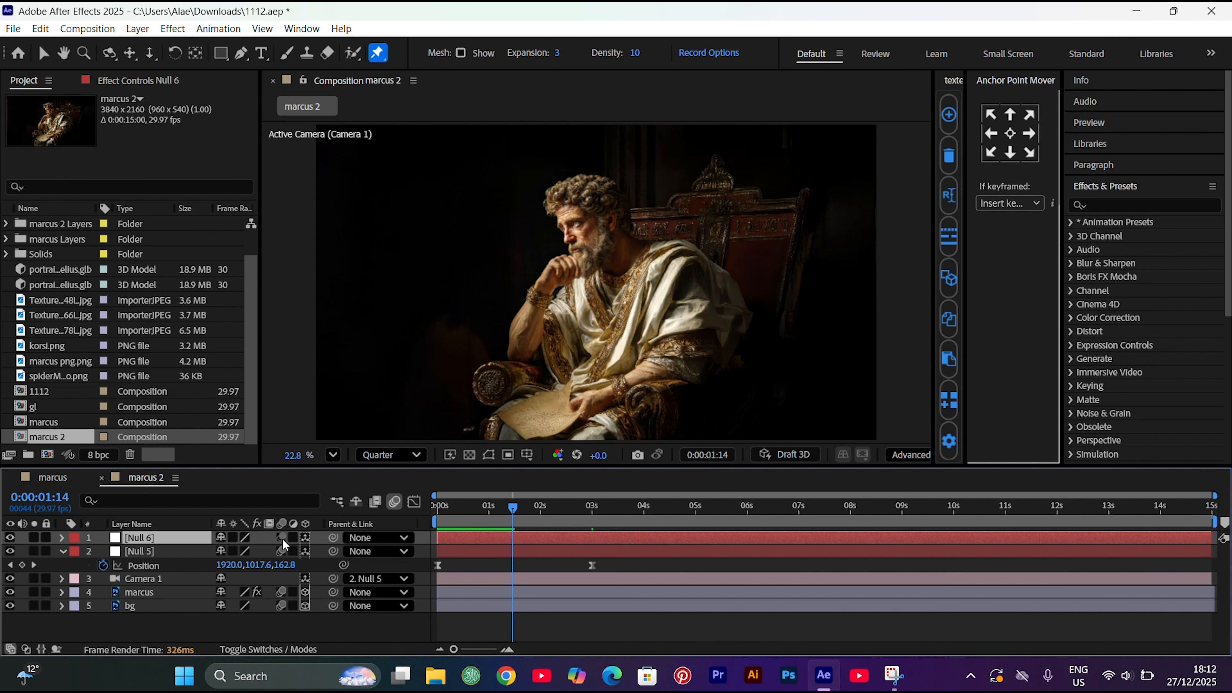
drag(332, 551, 185, 538)
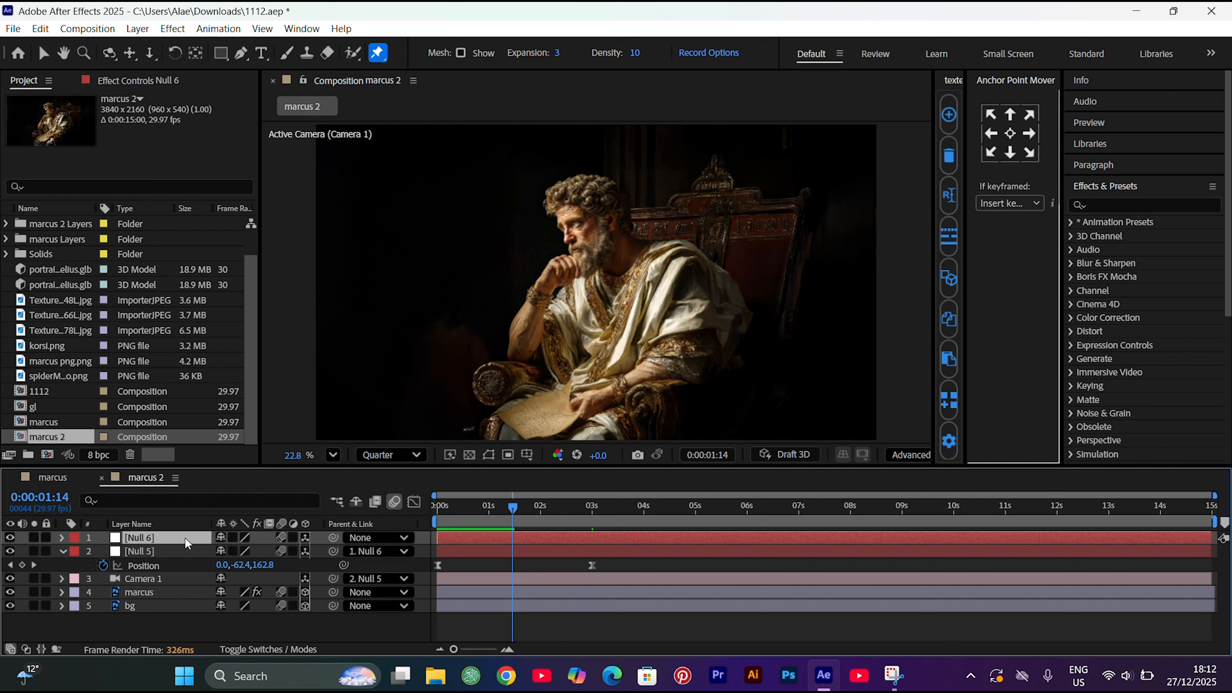
Add a position keyframe to Null 6 at 2:23
click(581, 523)
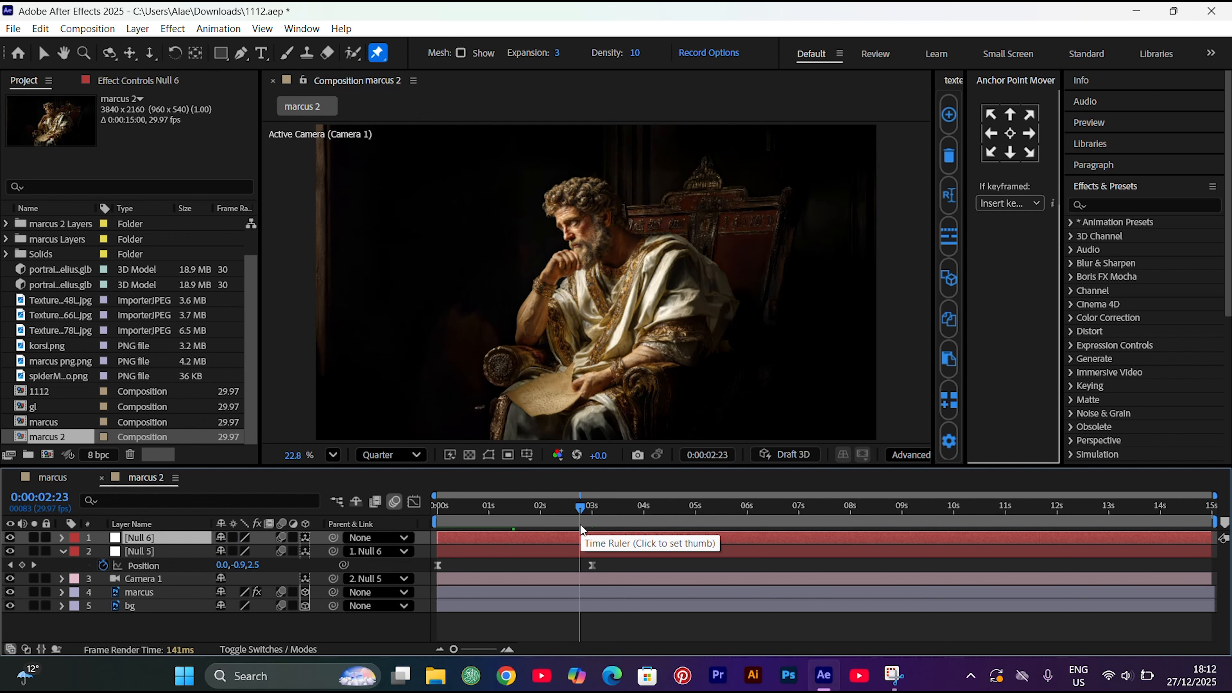
key(p)
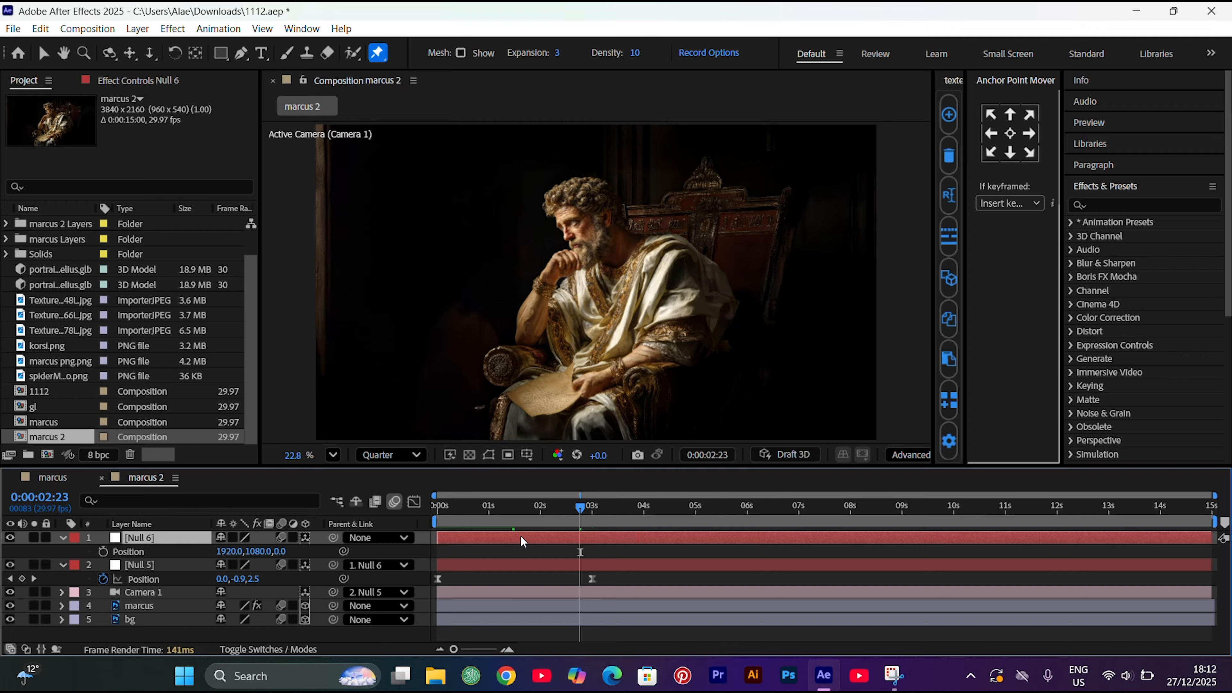
click(103, 552)
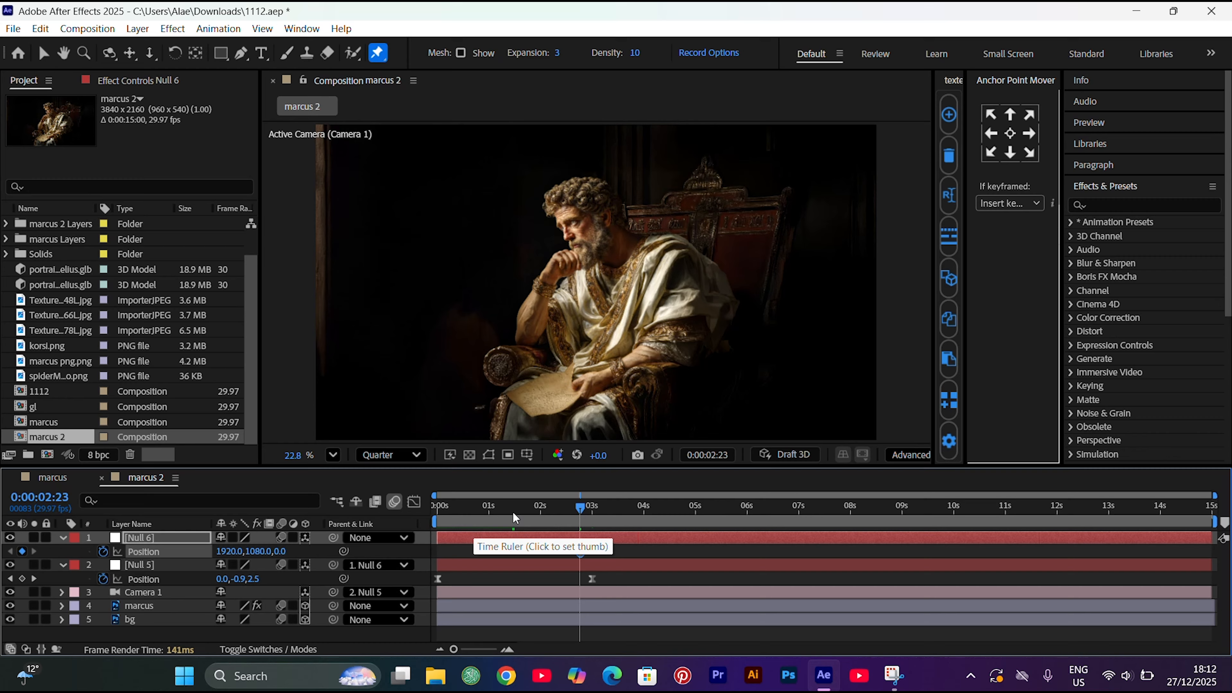
Keyframe Null 6's position at 5:23 with X 1523 and Z 468
click(735, 512)
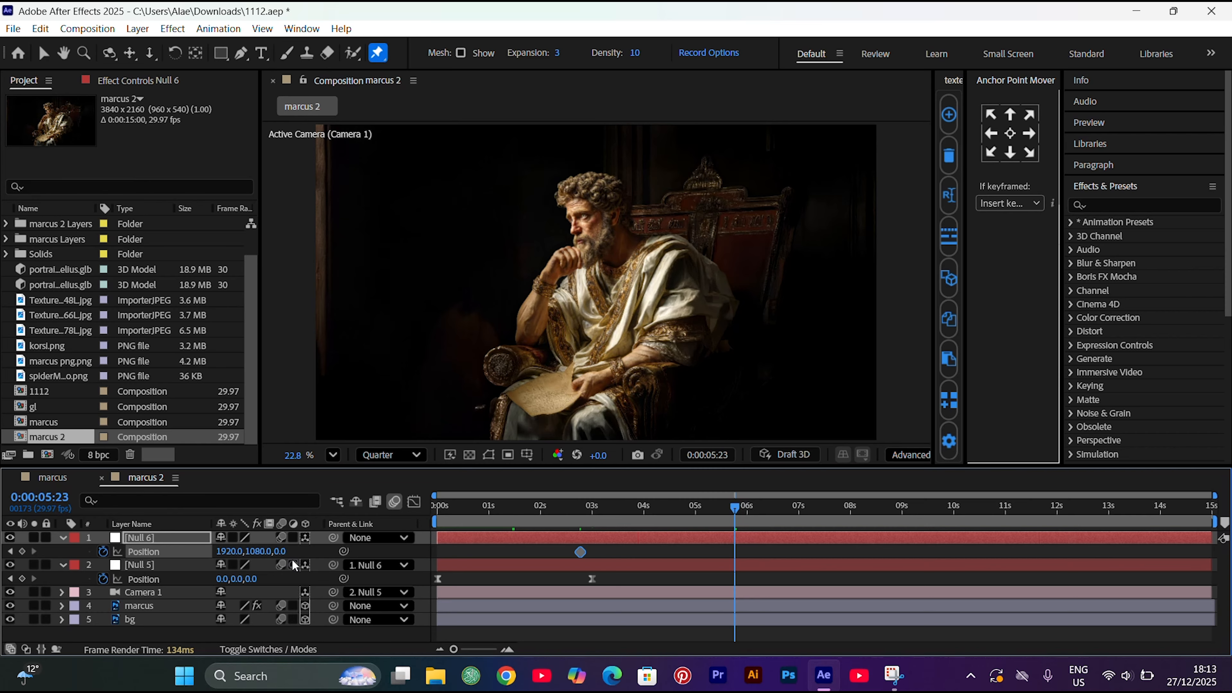
click(284, 551)
text(460)
key(Return)
drag(285, 558, 40, 564)
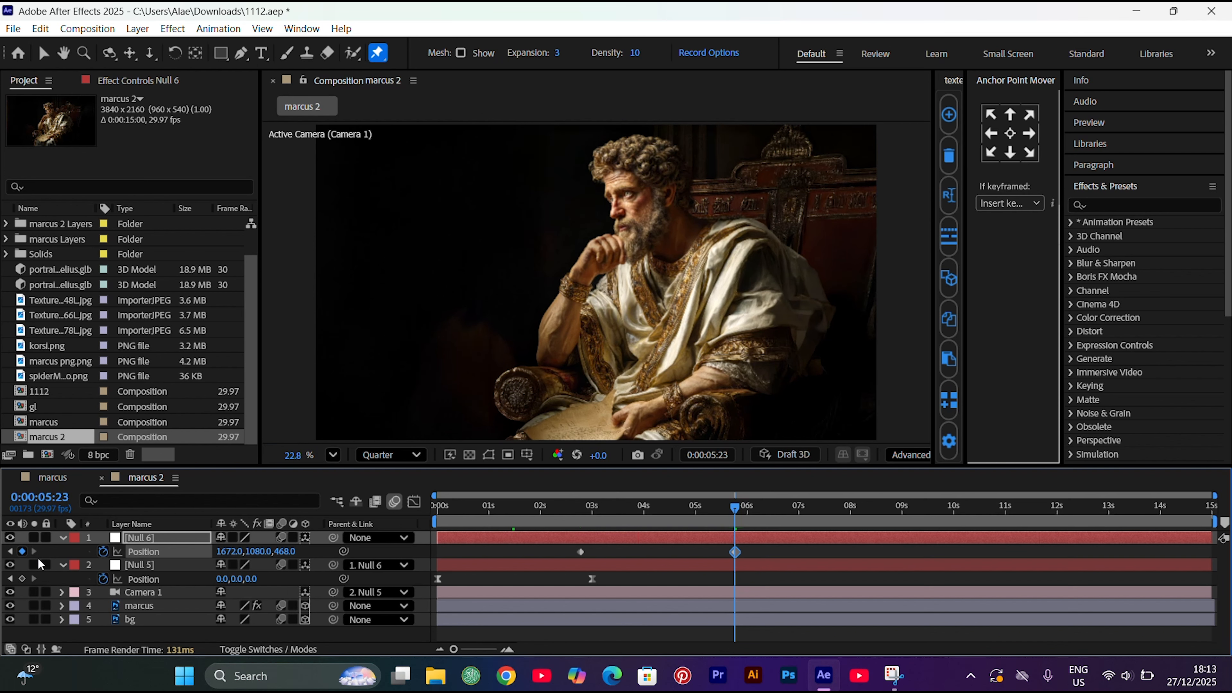
drag(227, 552, 110, 559)
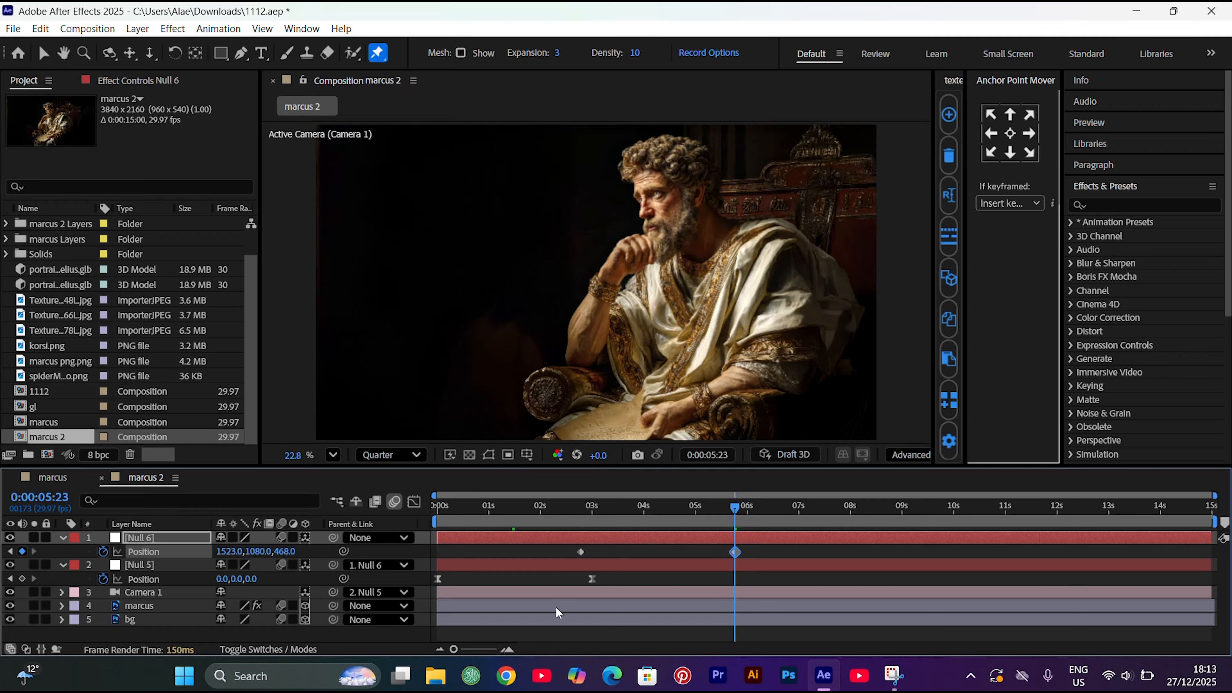
Easy Ease both Null 6 position keyframes and set their incoming and outgoing velocity influence to 65%
drag(756, 553, 561, 572)
key(F9)
right_click(581, 552)
click(608, 523)
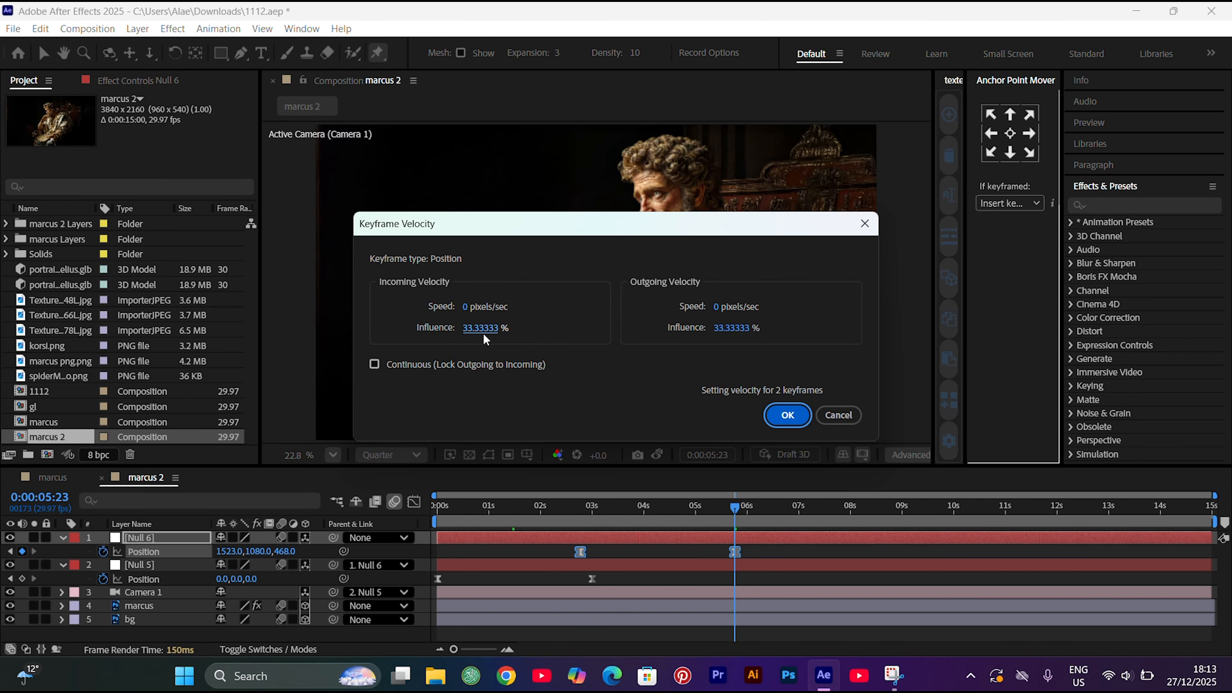
text(65)
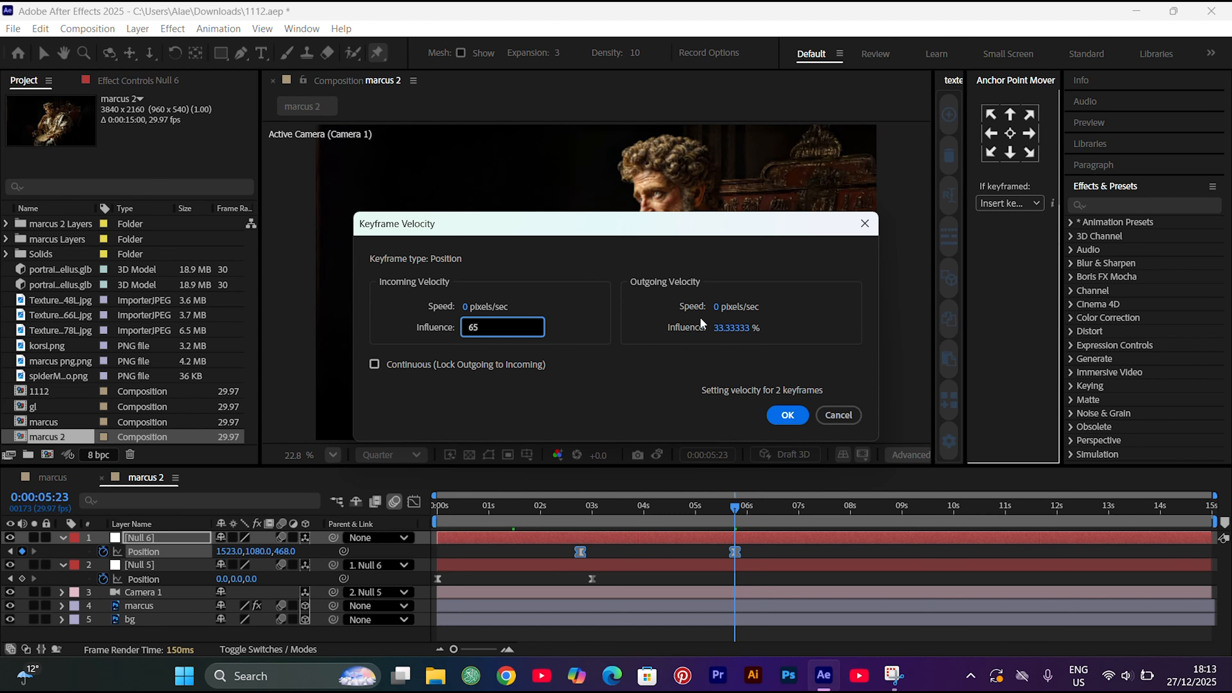
click(730, 328)
text(65)
key(Return)
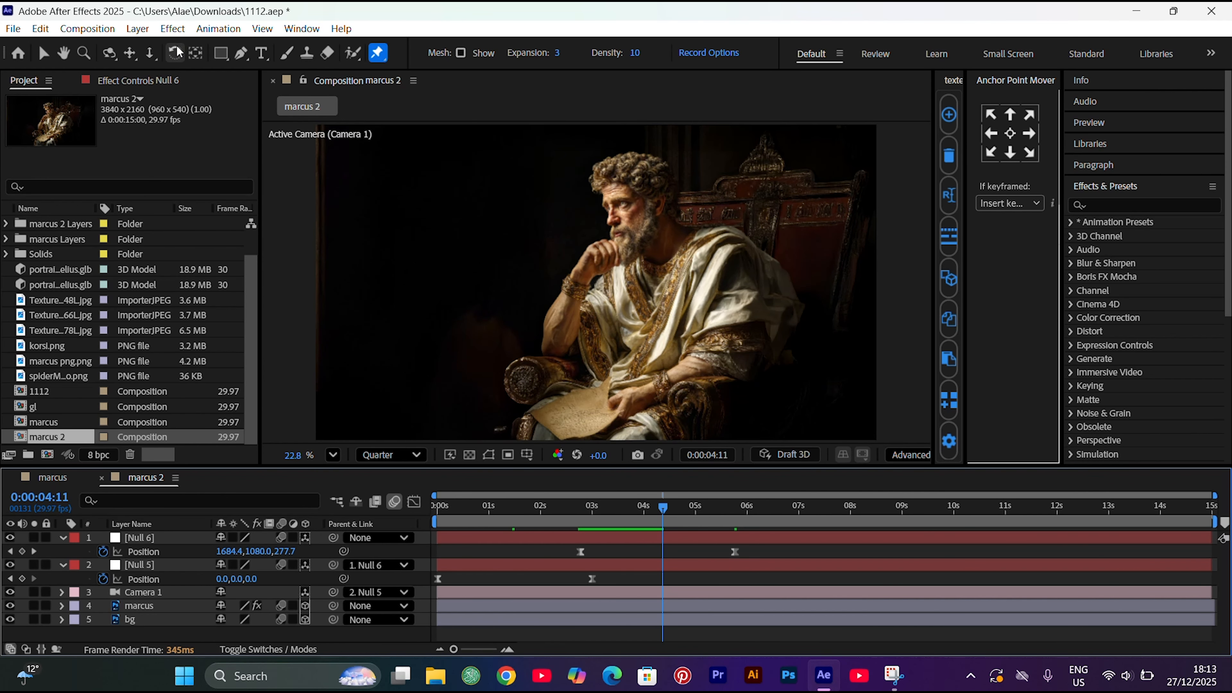
Create a new vertical composition named marcus status, 2160 px wide and 3840 px high
click(102, 30)
click(103, 46)
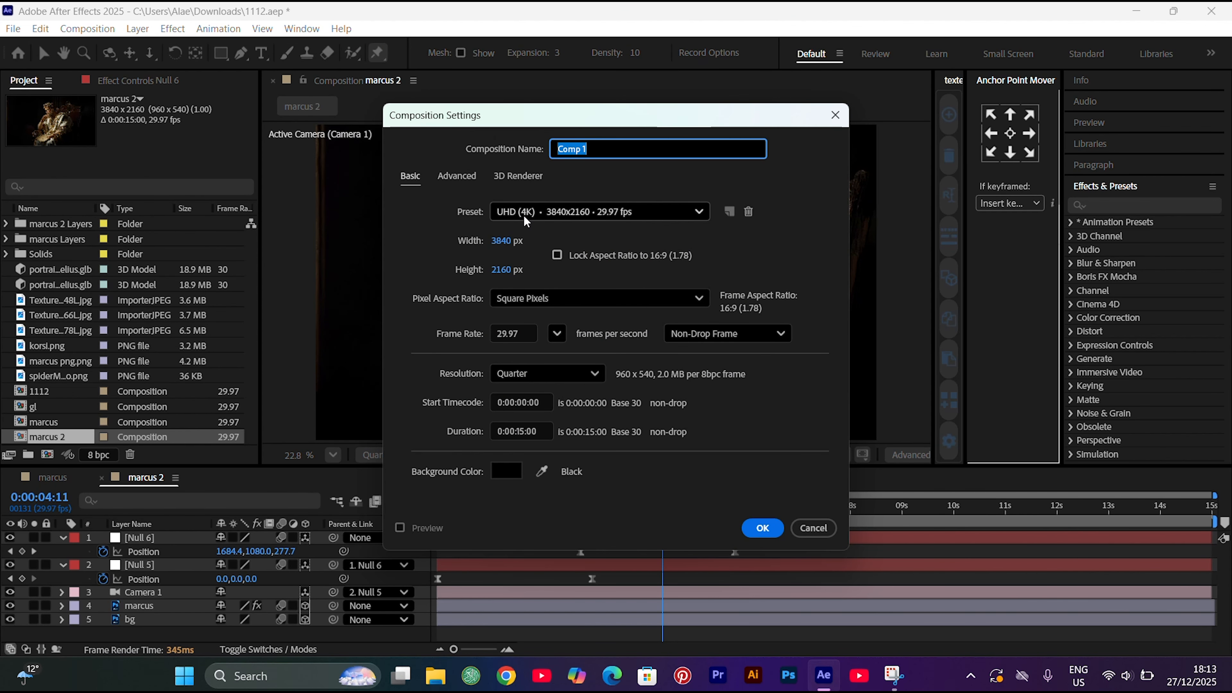
click(508, 242)
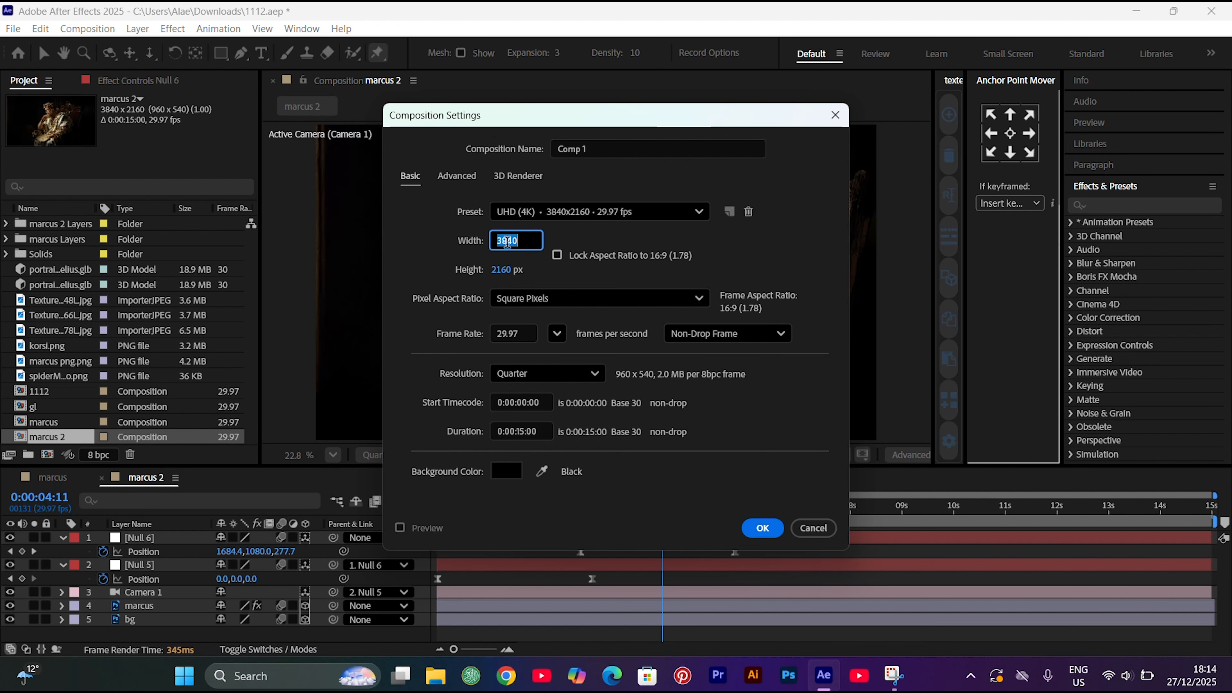
click(500, 270)
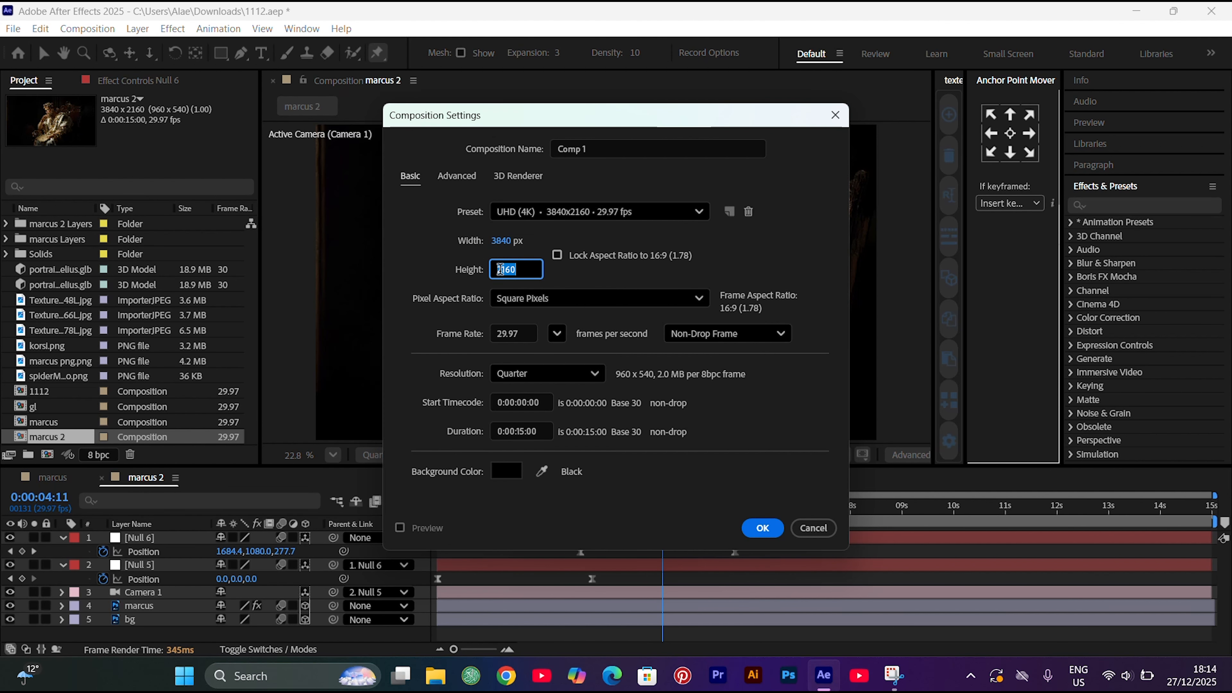
text(3840)
click(502, 240)
text(2160)
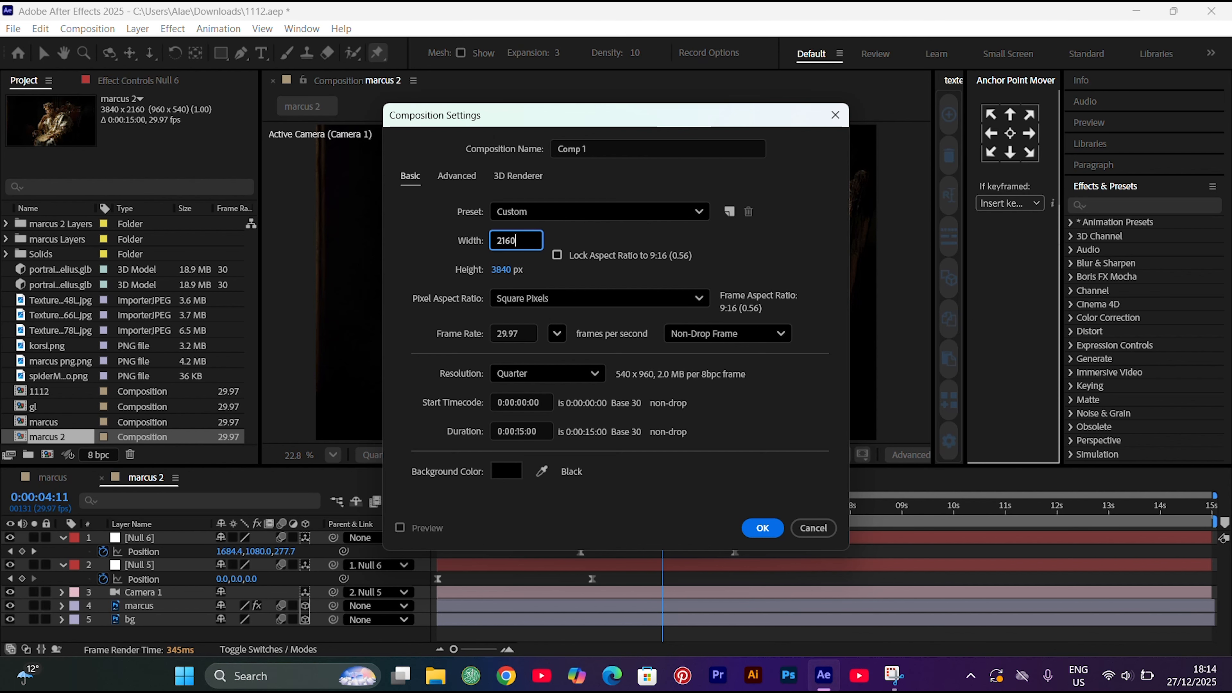
key(Return)
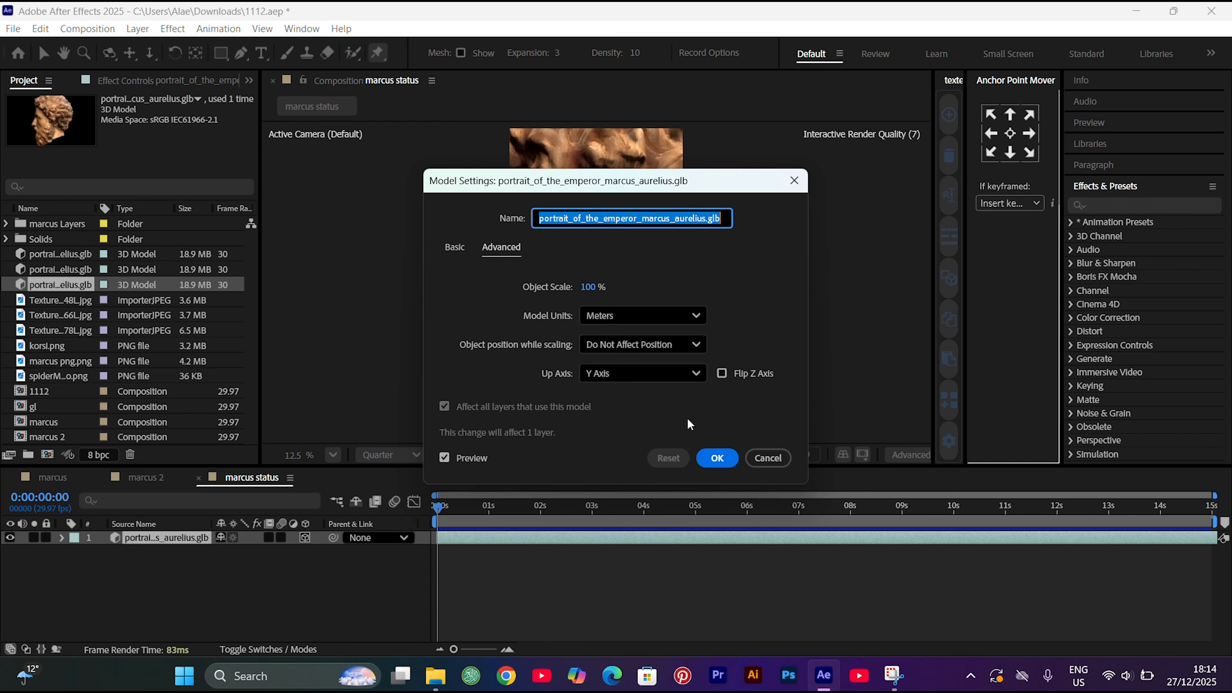
Accept the default model settings for the portrait_of_the_emperor_marcus_aurelius.glb layer and set its scale to 25%
click(715, 463)
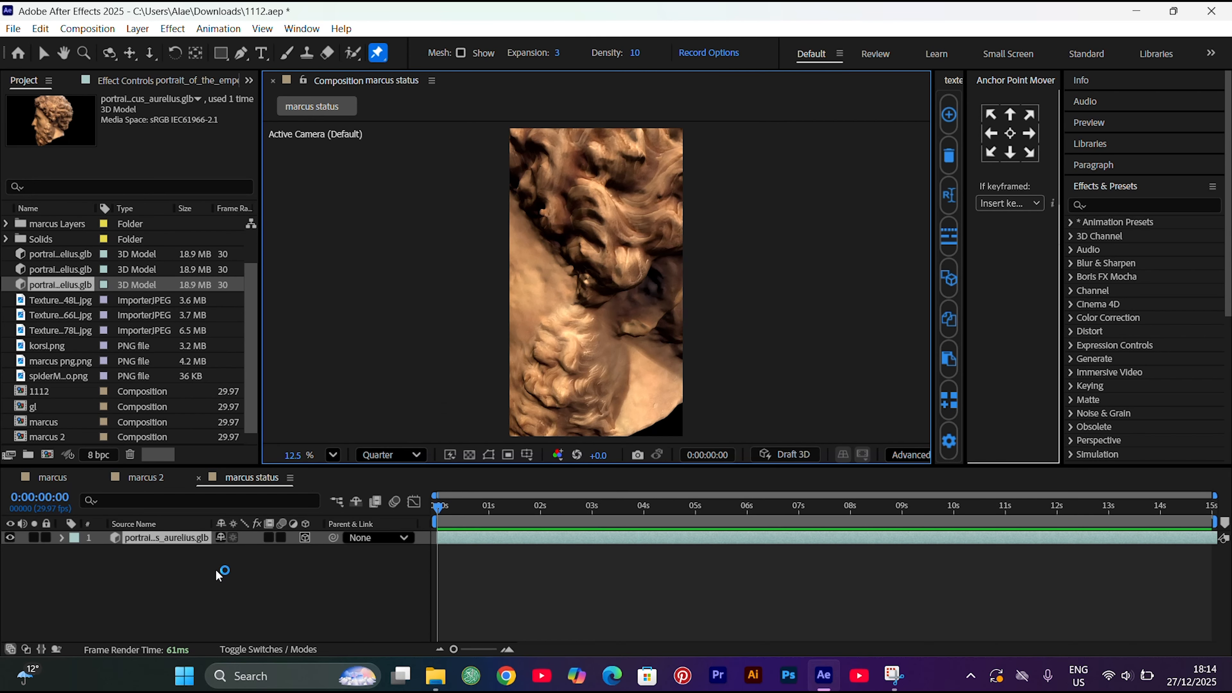
key(s)
click(242, 552)
text(25)
key(Return)
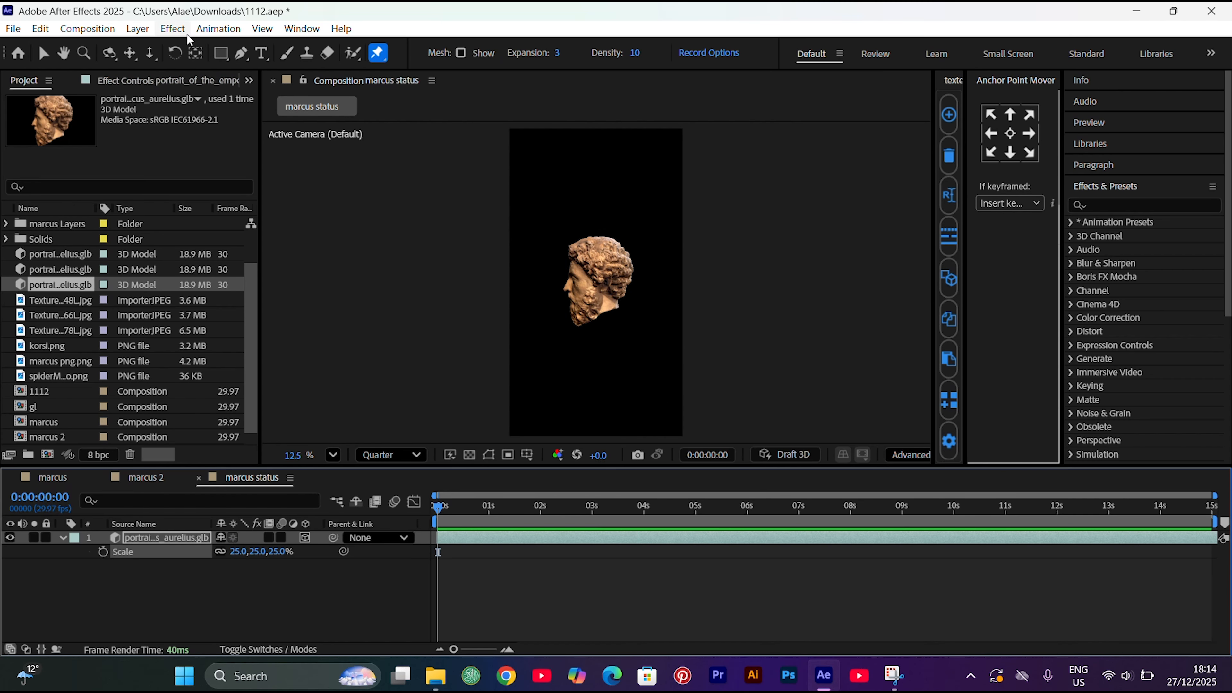
Add X, Y and Z Rotation keyframes to the bust model at 0:00
key(r)
click(103, 565)
click(103, 579)
click(103, 593)
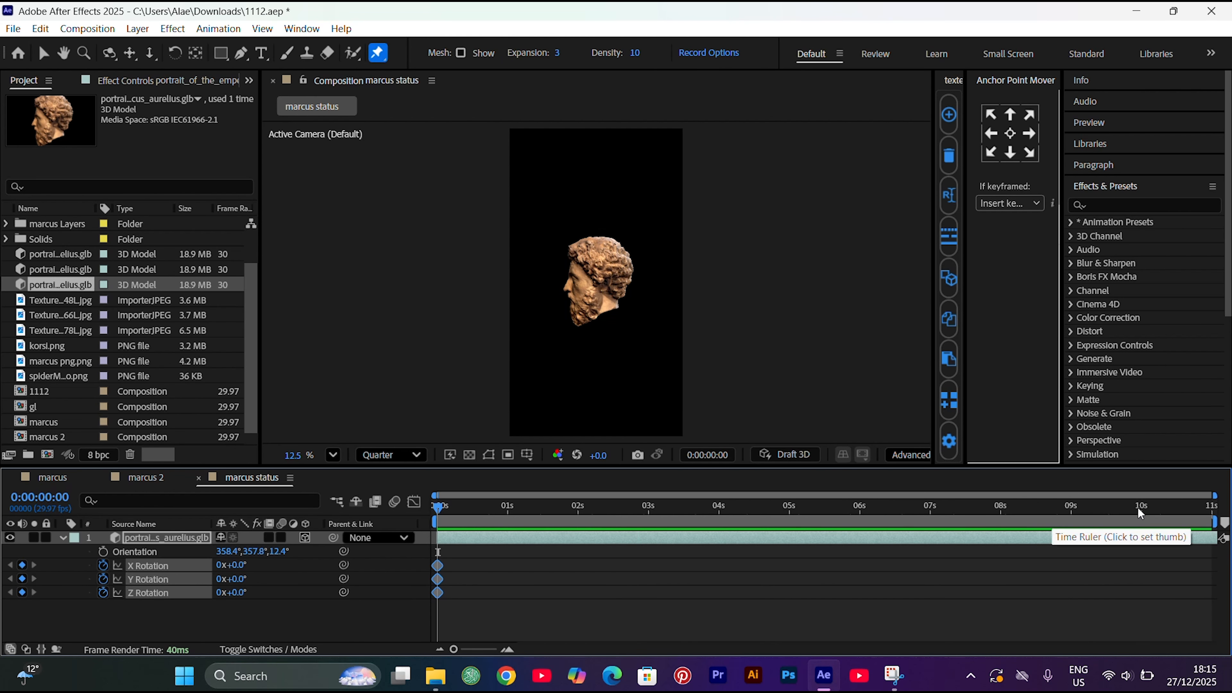
At 10:29, set the bust's X Rotation to -0.9° and Y Rotation to 276.5°
drag(1139, 507, 1211, 507)
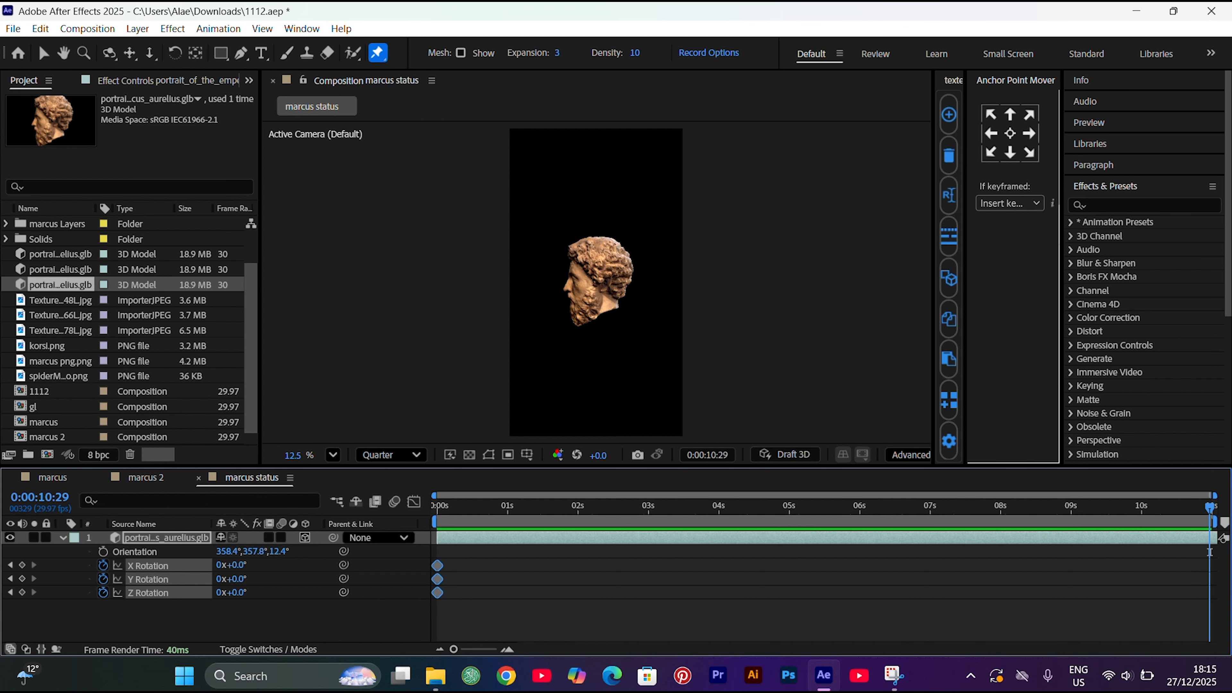
click(239, 566)
text(-0.9)
key(Return)
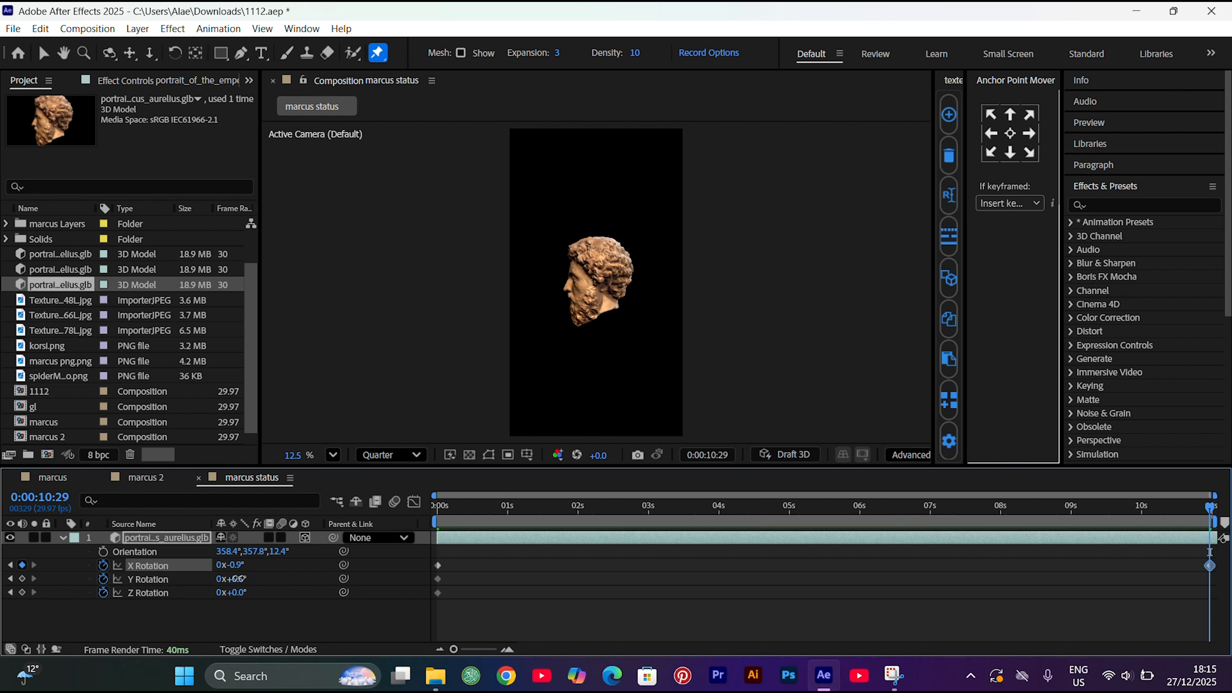
click(238, 579)
text(276.5)
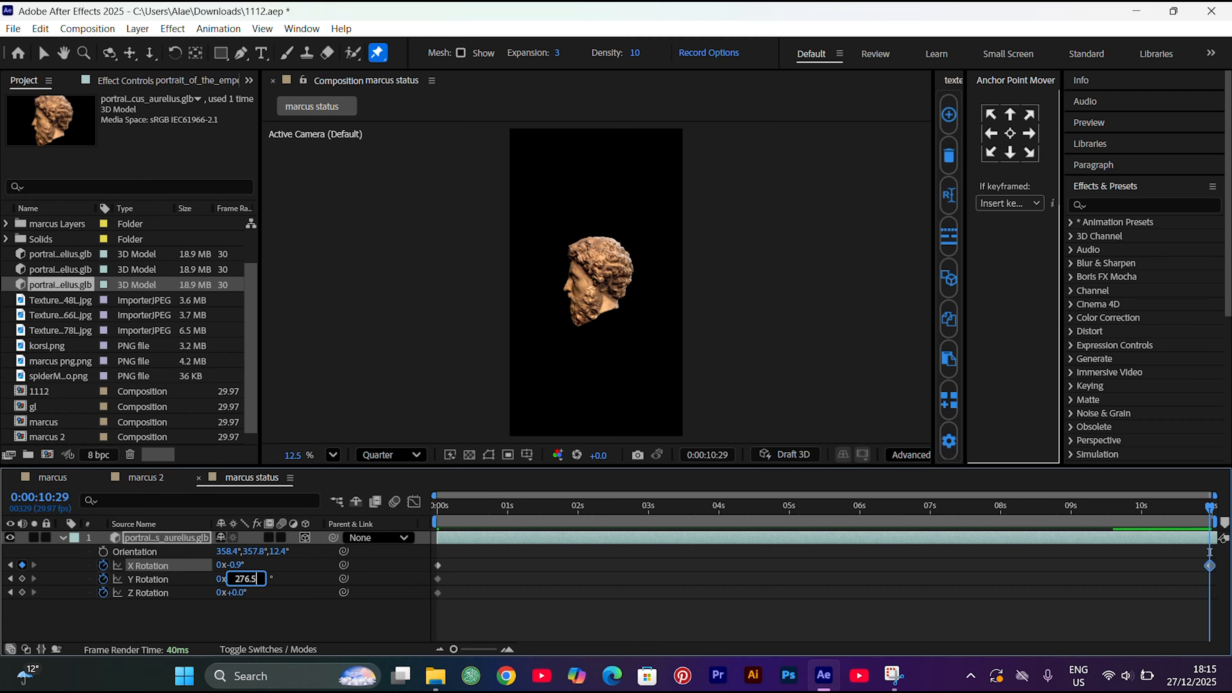
key(Return)
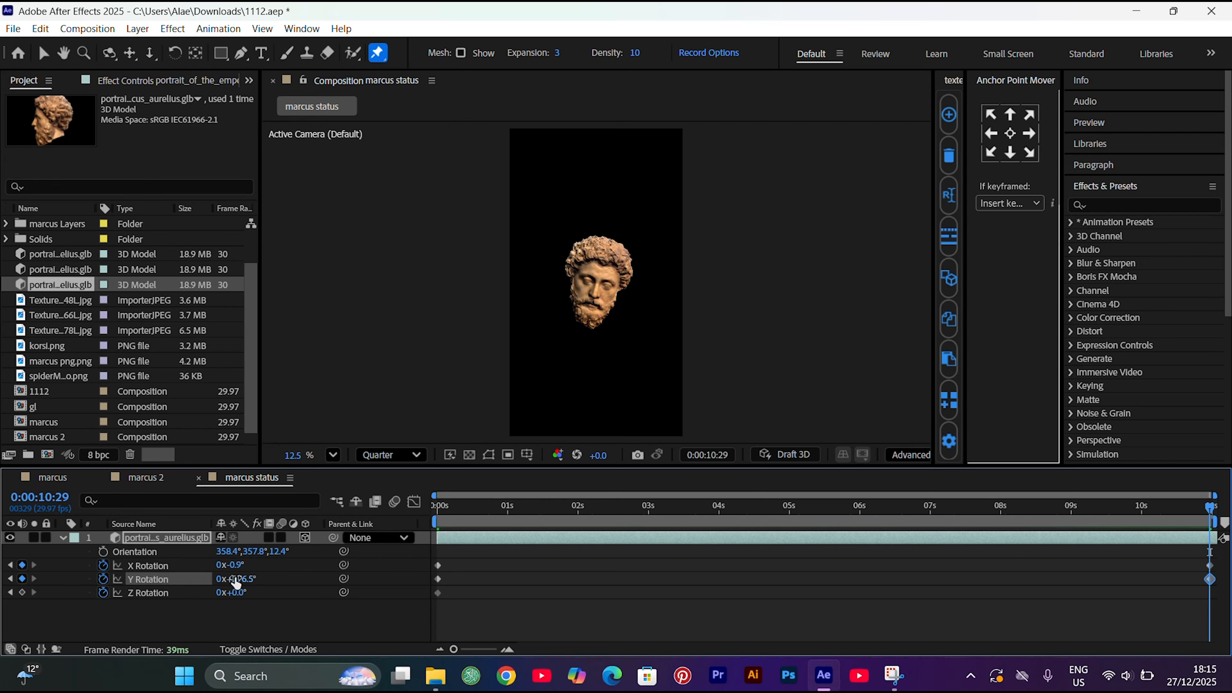
Refine the bust's 10:29 rotation to X -4.9°, Y 274.5°, Z -5.0°, set Orientation Z to 3.4° and preview the turn
click(238, 592)
text(-30)
key(Return)
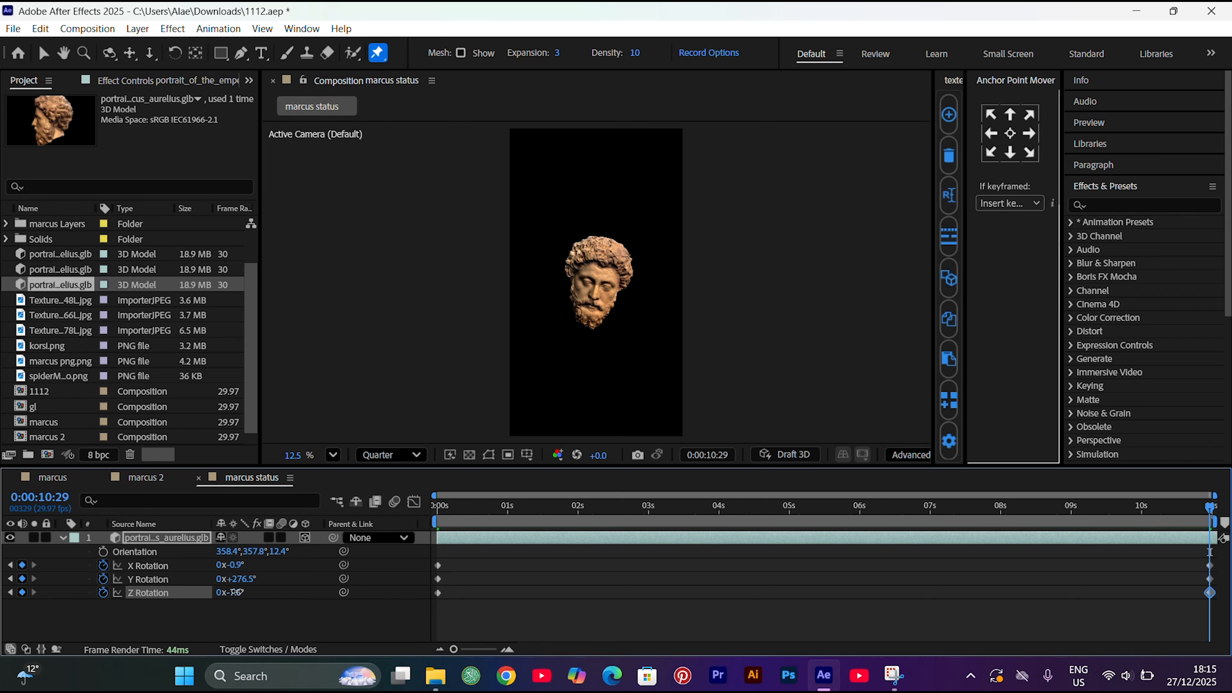
drag(236, 592, 236, 565)
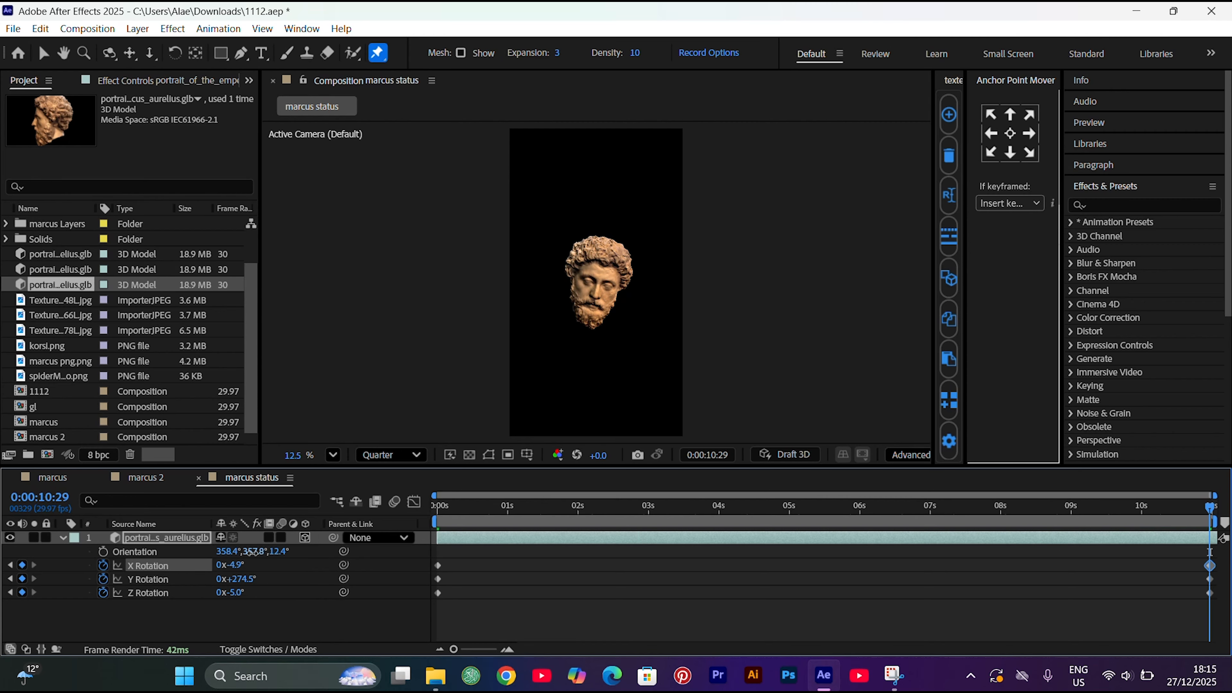
drag(251, 552, 276, 552)
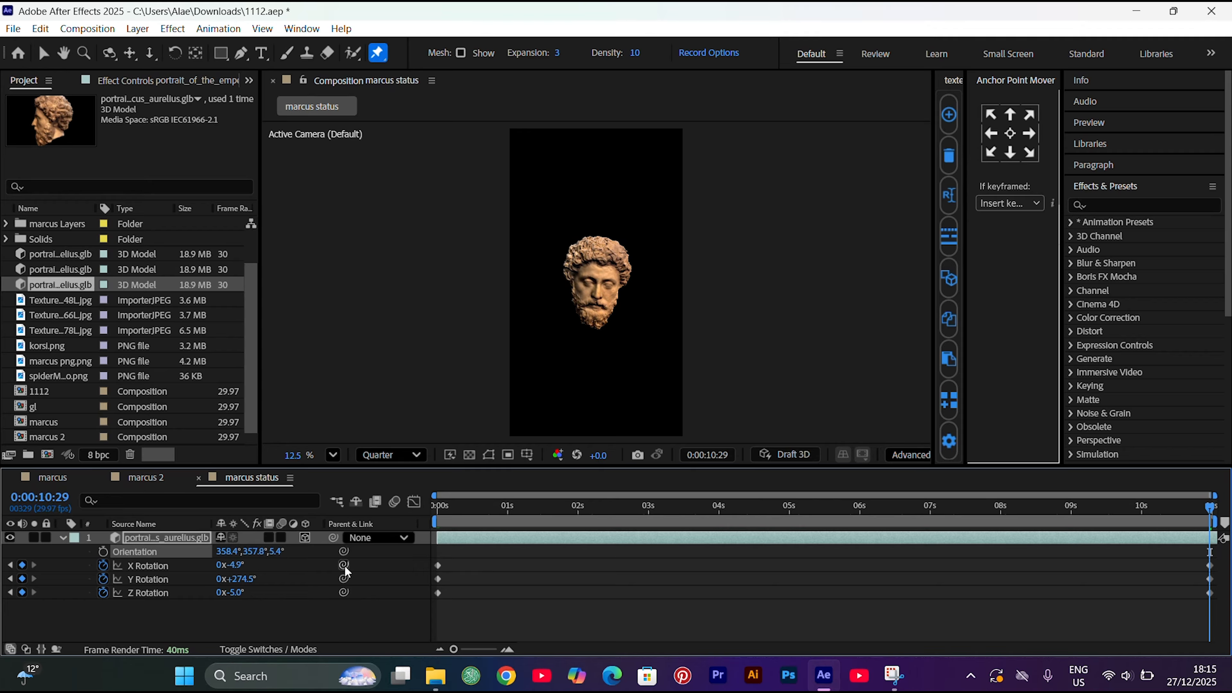
key(space)
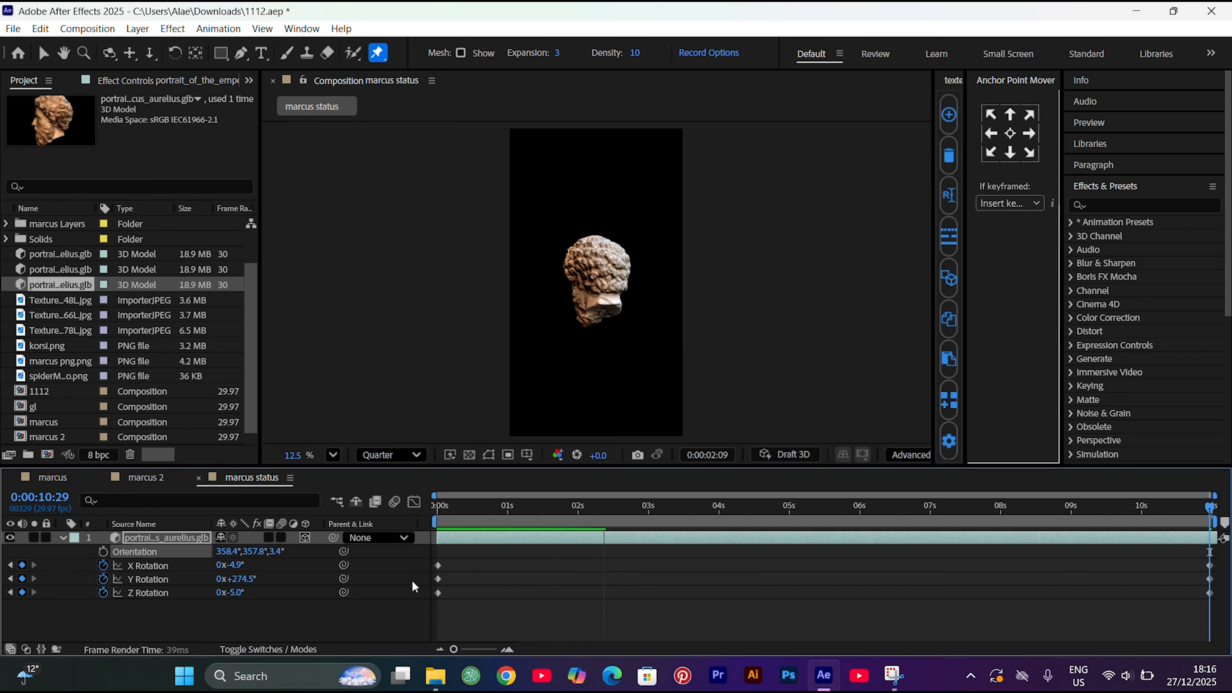
Add the marcus status composition to marcus 2 below Camera 1 and make it a 3D layer
click(156, 485)
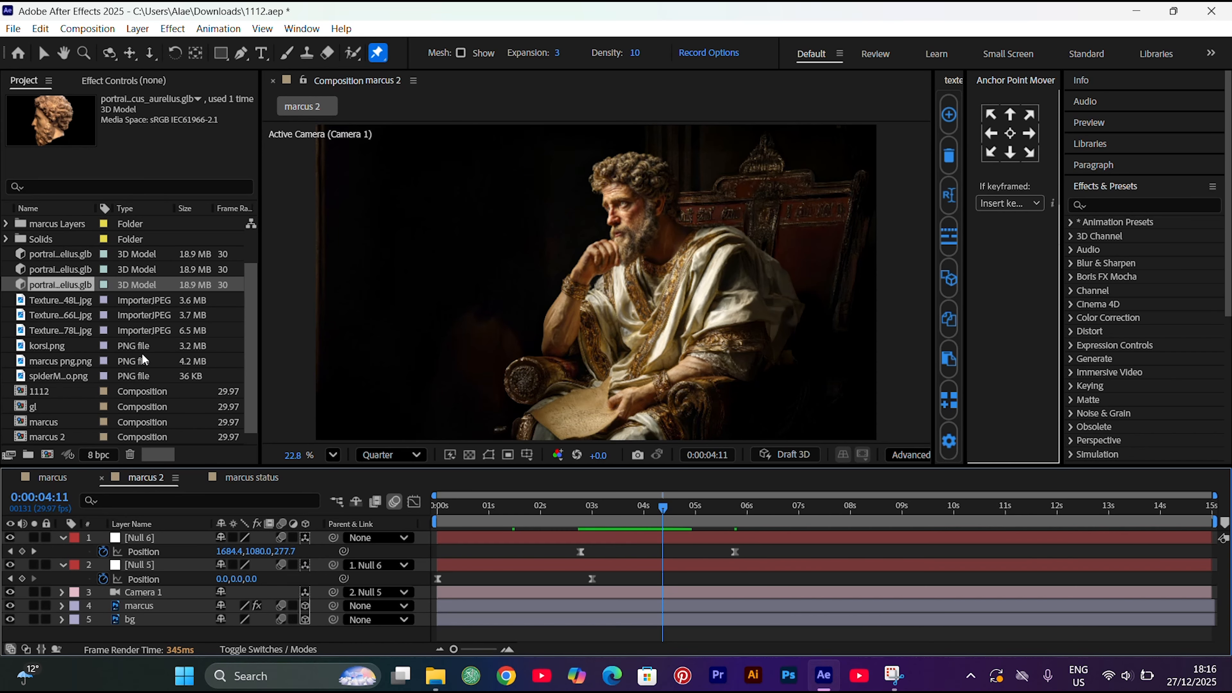
scroll(48, 306, down, 1)
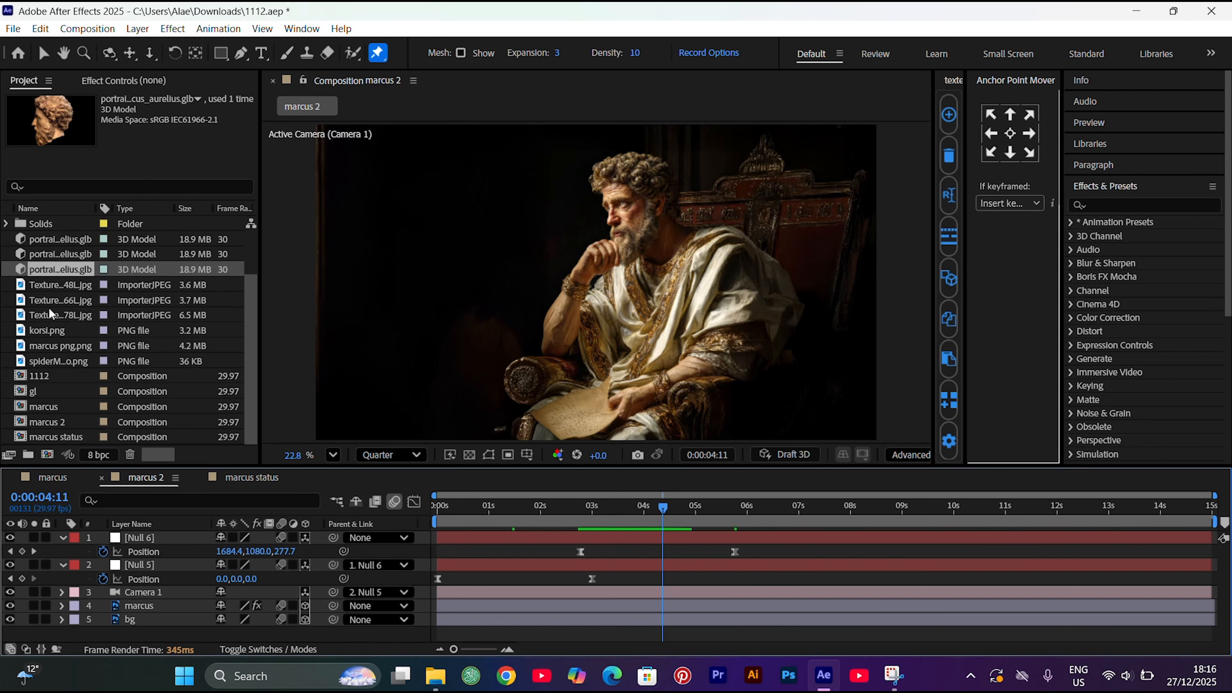
drag(47, 431, 156, 595)
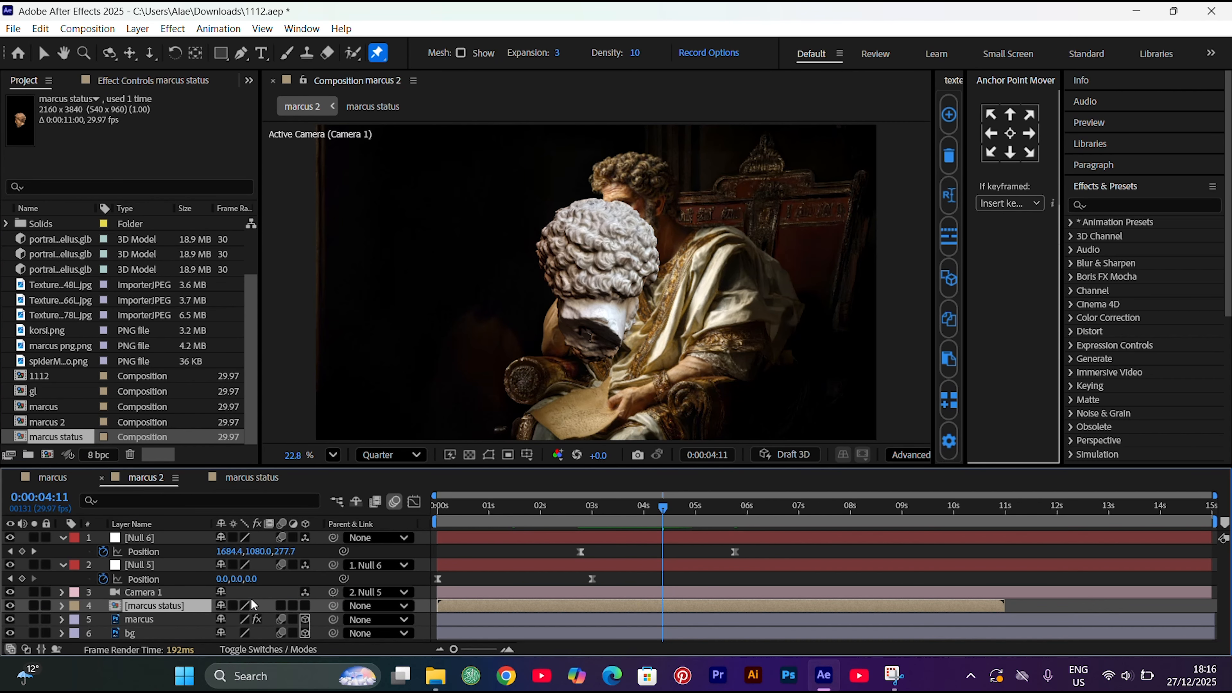
click(305, 606)
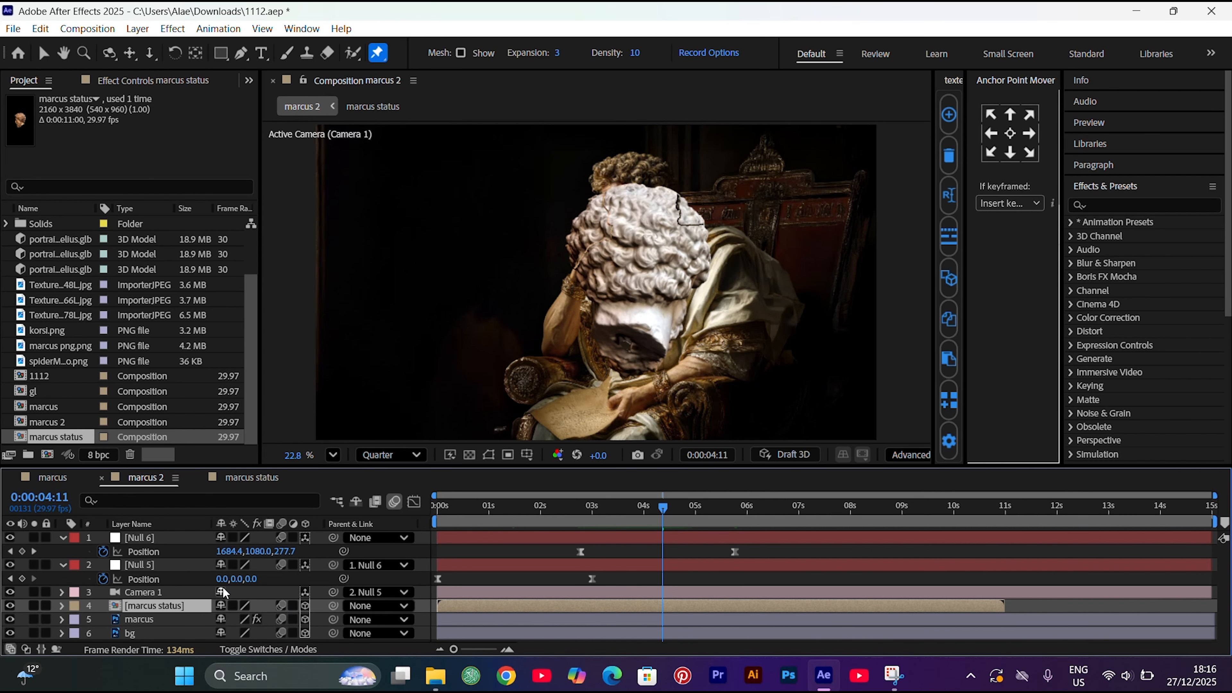
Set the marcus status layer's scale to 27% in marcus 2
click(53, 477)
click(145, 477)
key(s)
click(240, 620)
text(27)
key(Return)
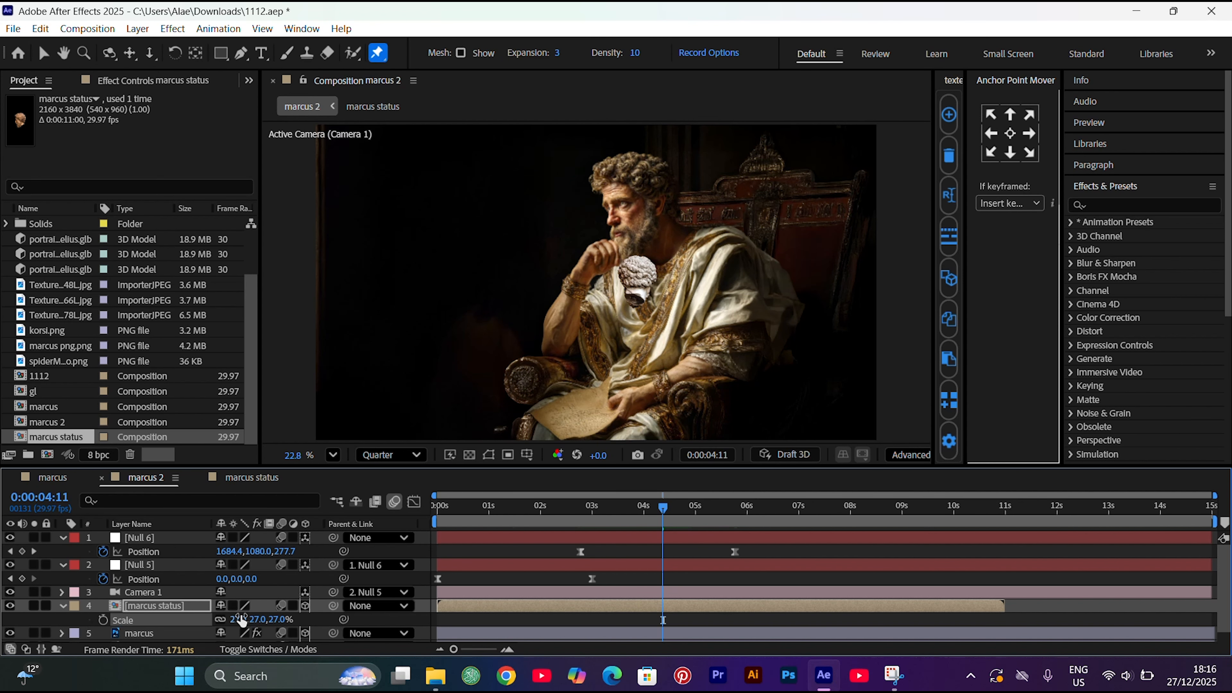
Set the marcus status layer's Z position to -10
key(p)
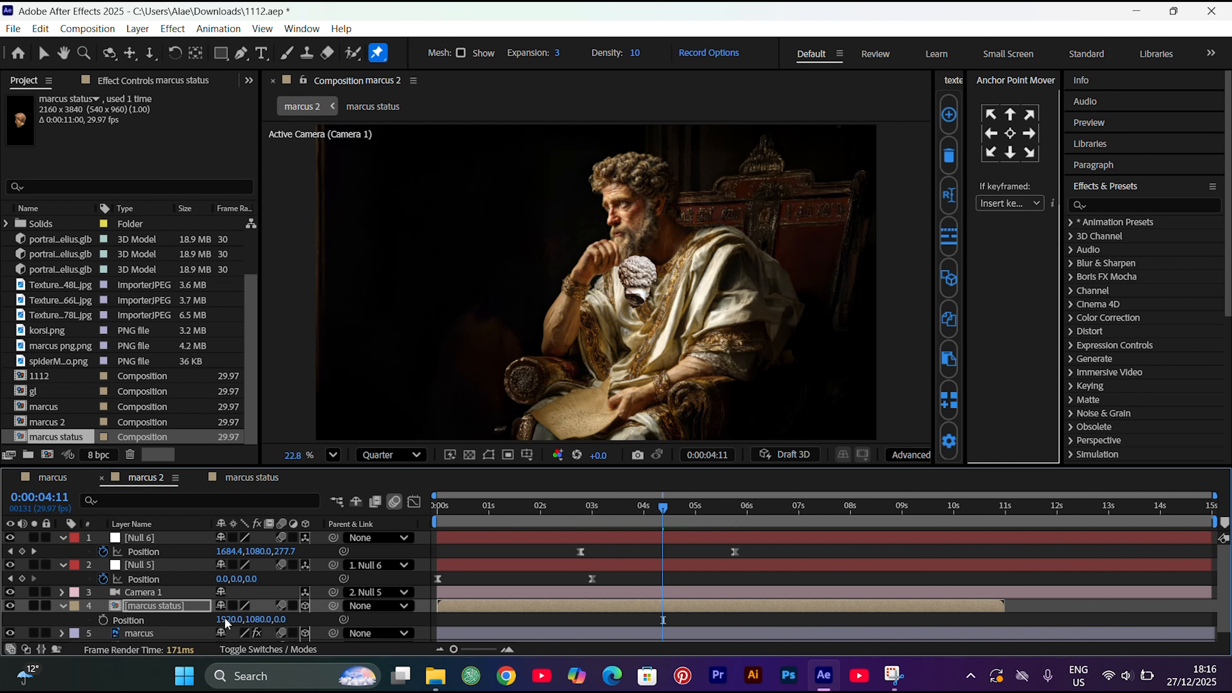
click(283, 619)
text(-10)
key(Return)
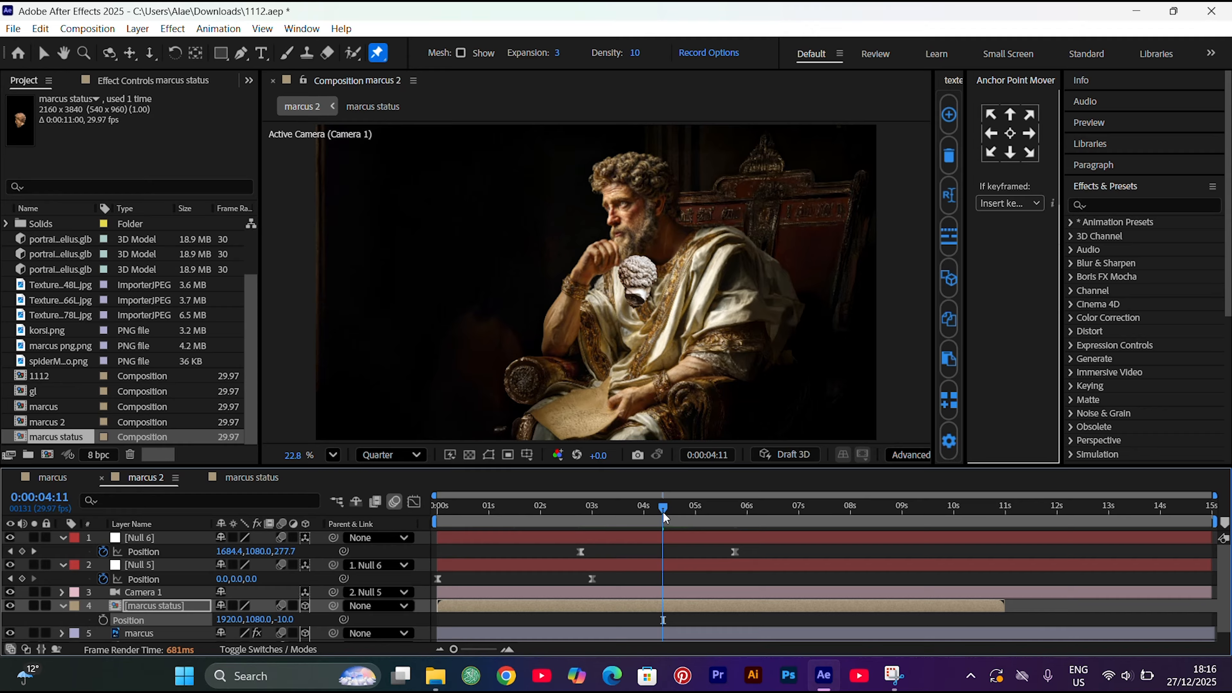
Try shifting the marcus status layer earlier in time, check the bust around 3:27, and undo the shift
drag(666, 511, 554, 591)
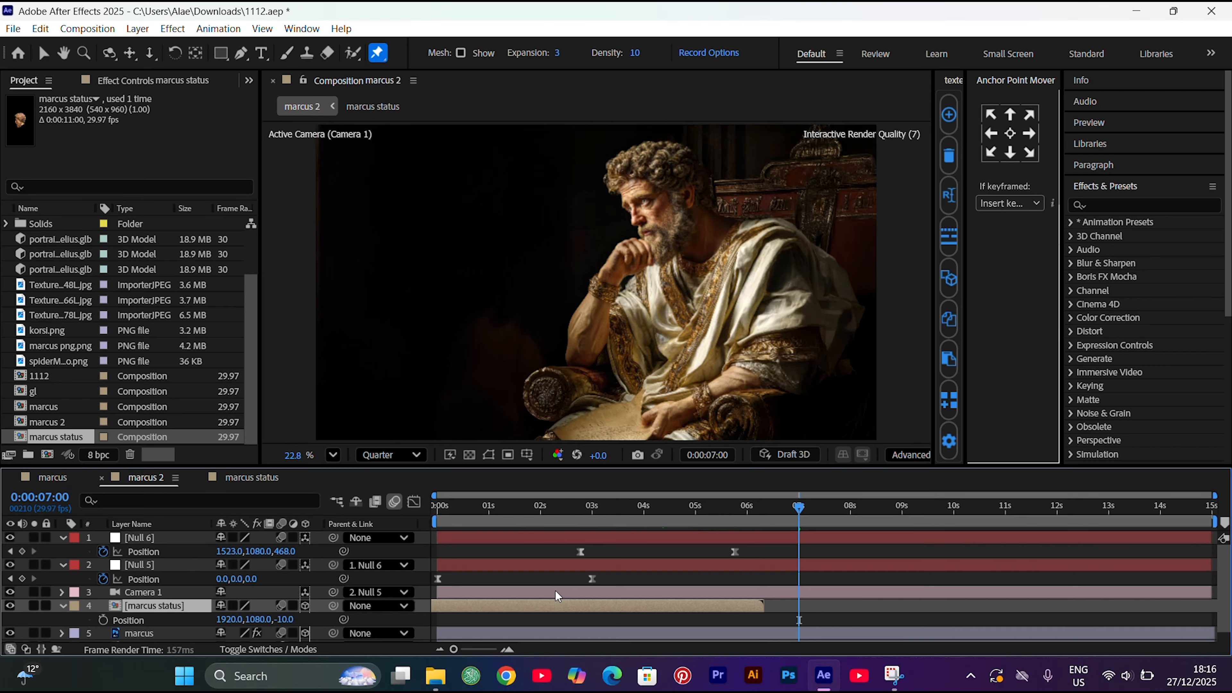
click(639, 523)
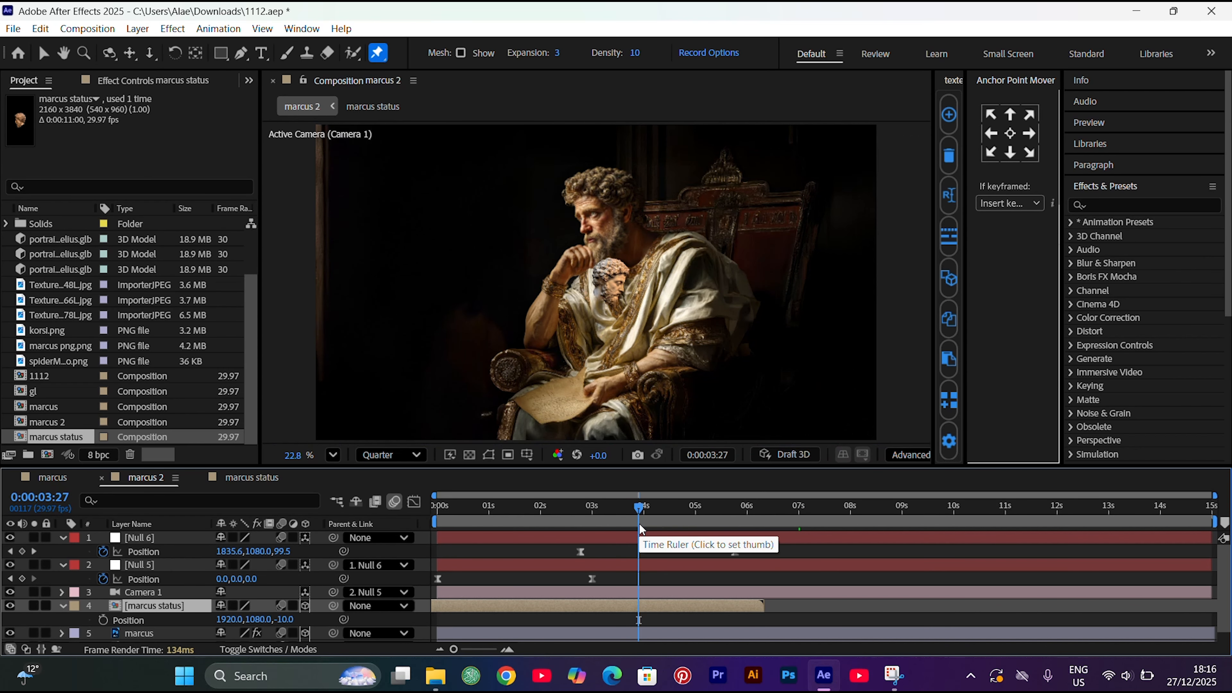
drag(639, 523, 699, 516)
key(ctrl+z)
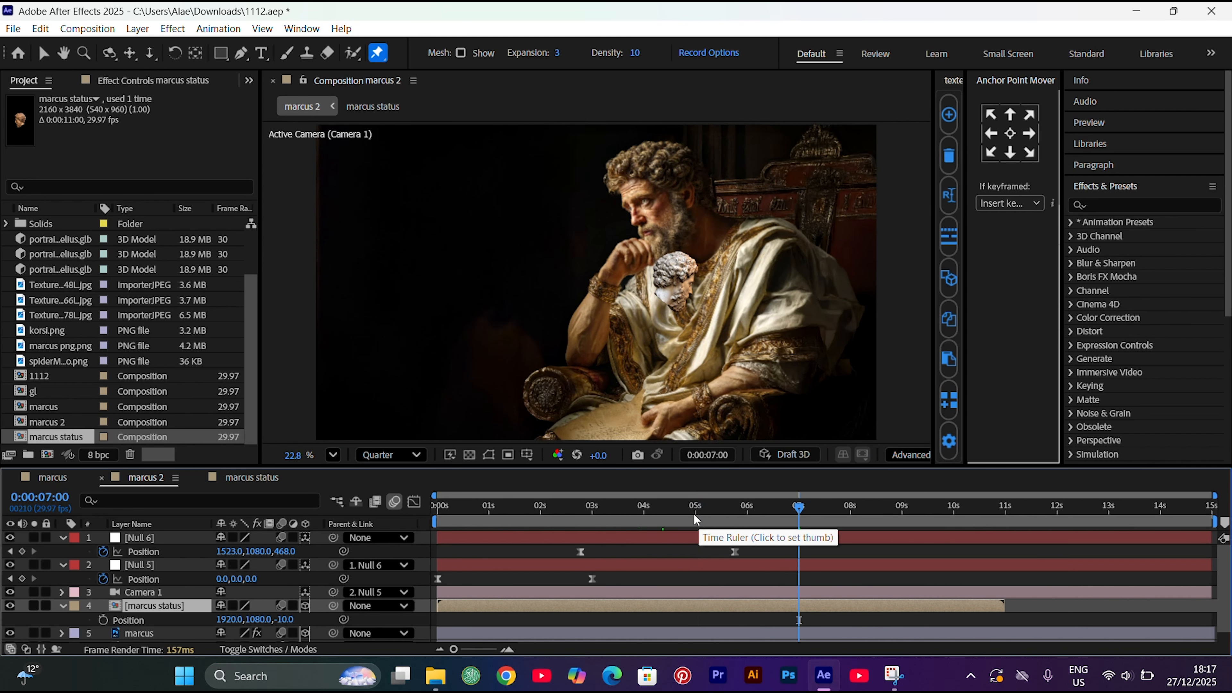
In the marcus status composition, set the bust model's Y rotation to 281.3° at 4:11
click(252, 477)
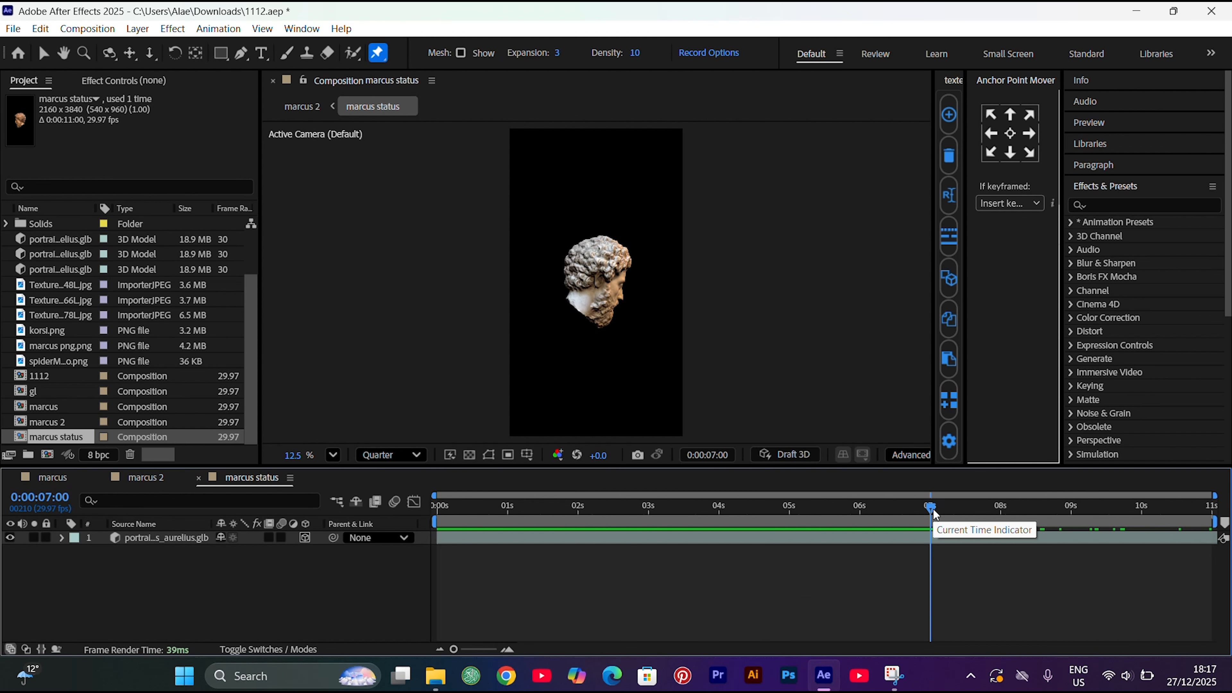
drag(929, 505, 745, 506)
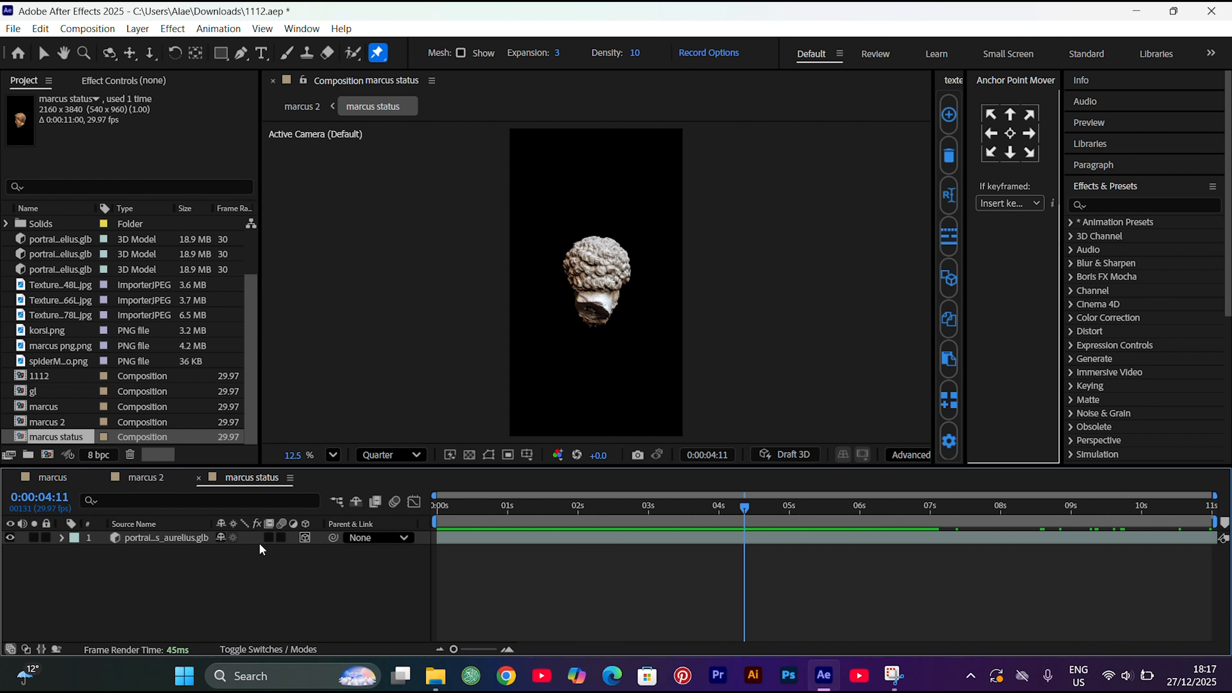
click(199, 539)
key(r)
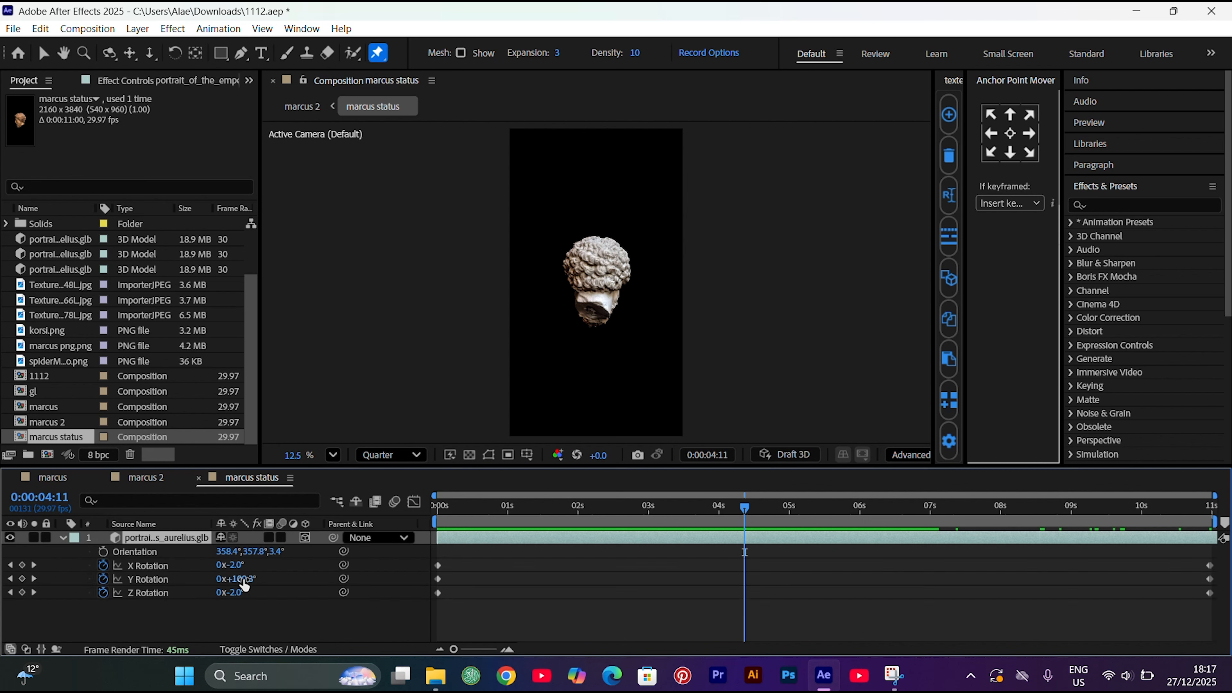
drag(243, 579, 350, 549)
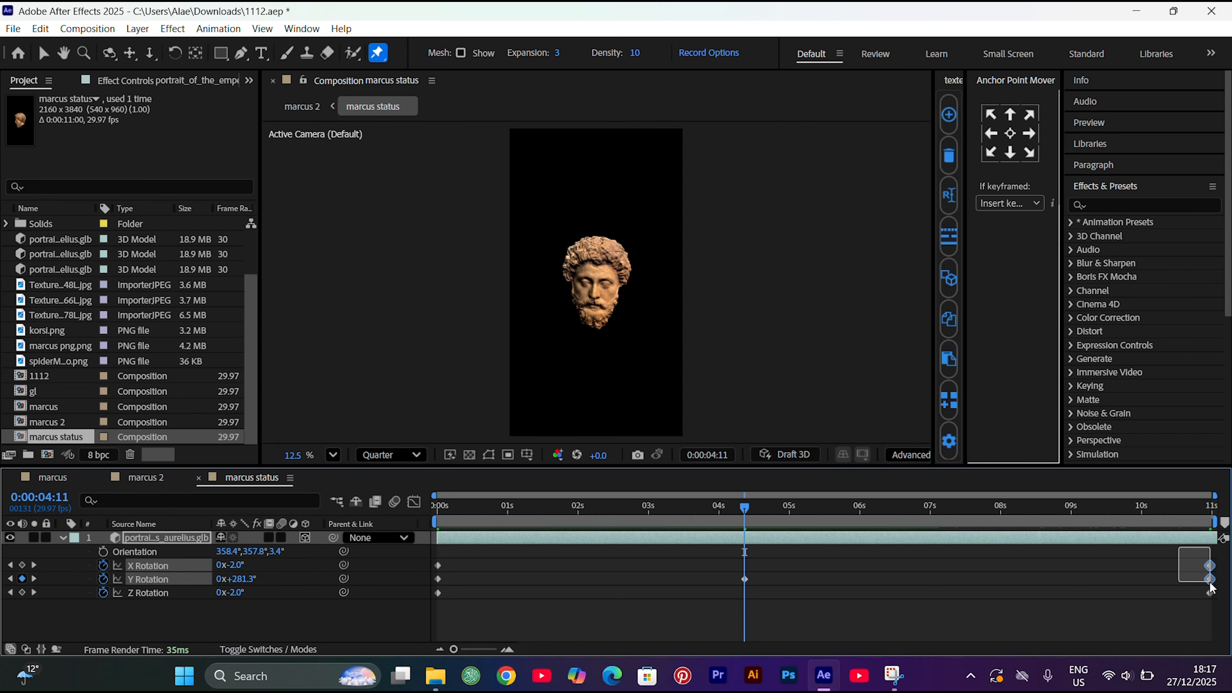
Delete the bust's rotation keyframes at the end of the timeline and add X and Z Rotation keyframes at 4:11
click(1185, 575)
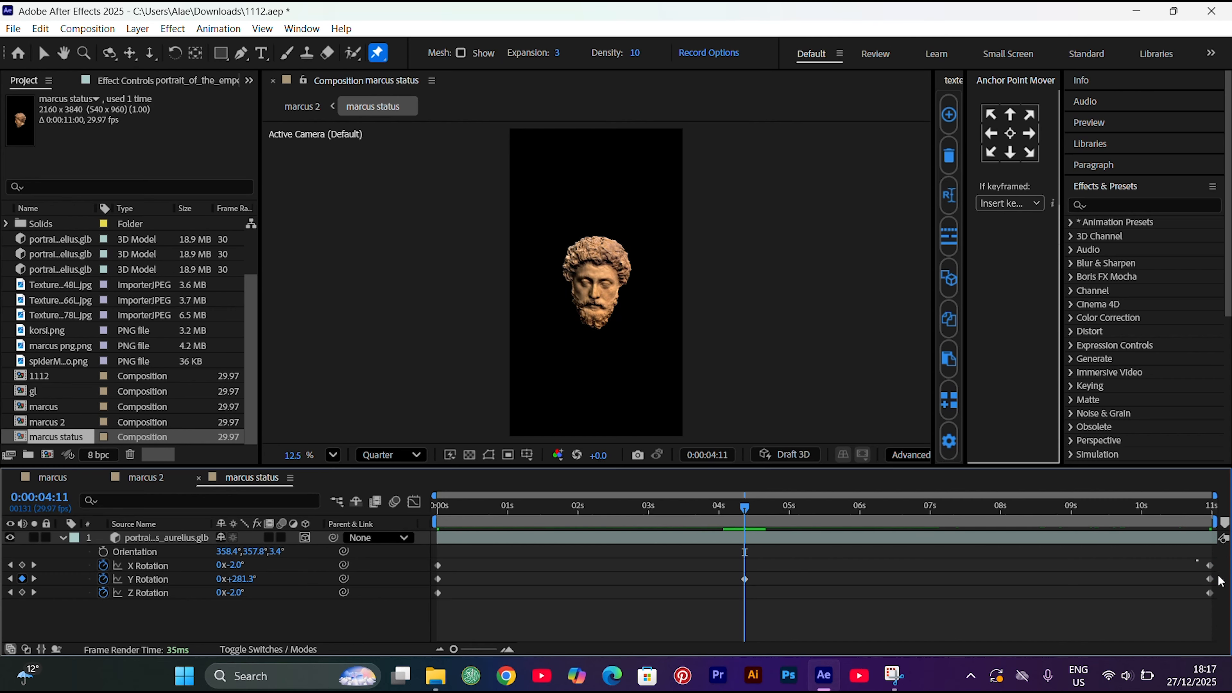
drag(1197, 560, 1230, 613)
key(Delete)
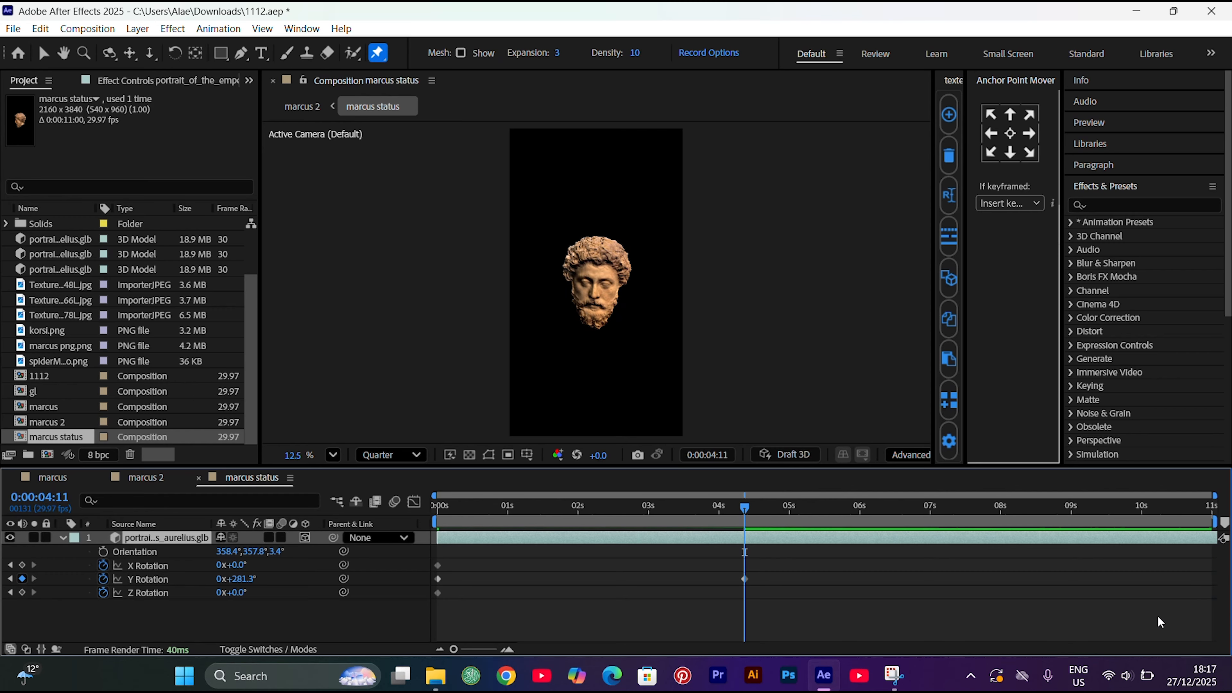
click(22, 565)
click(22, 593)
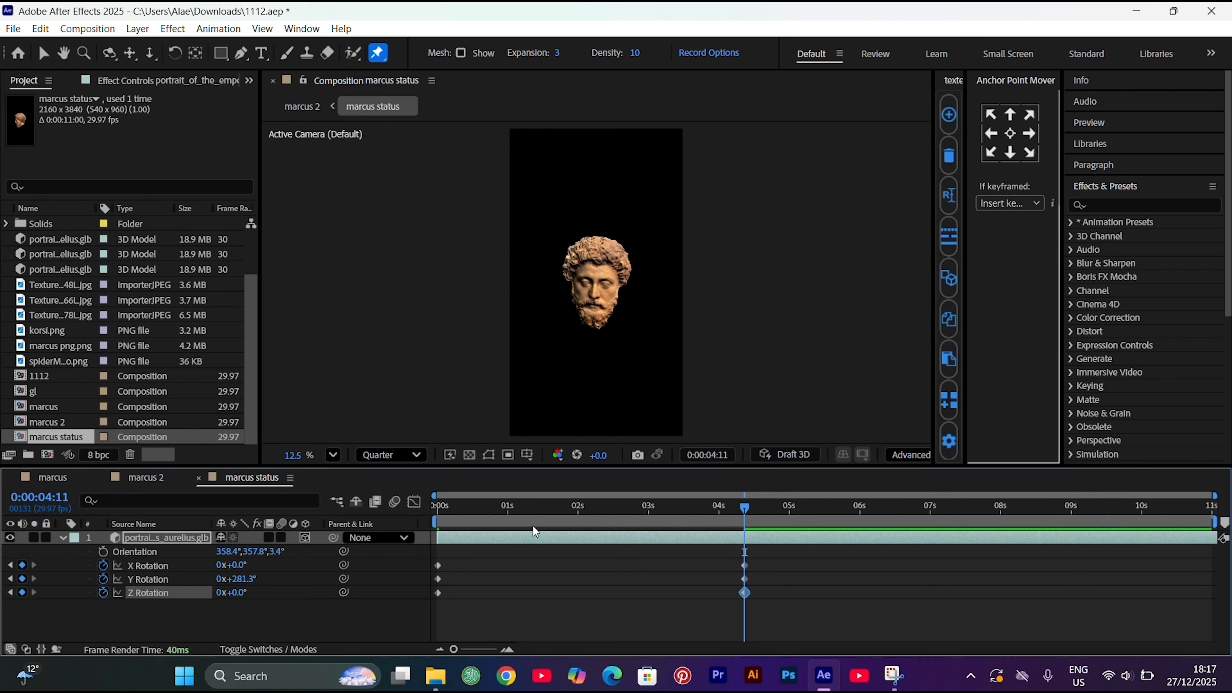
Set the bust's starting Y Rotation keyframe at 0:00 to 153° and preview the turn
click(691, 515)
key(space)
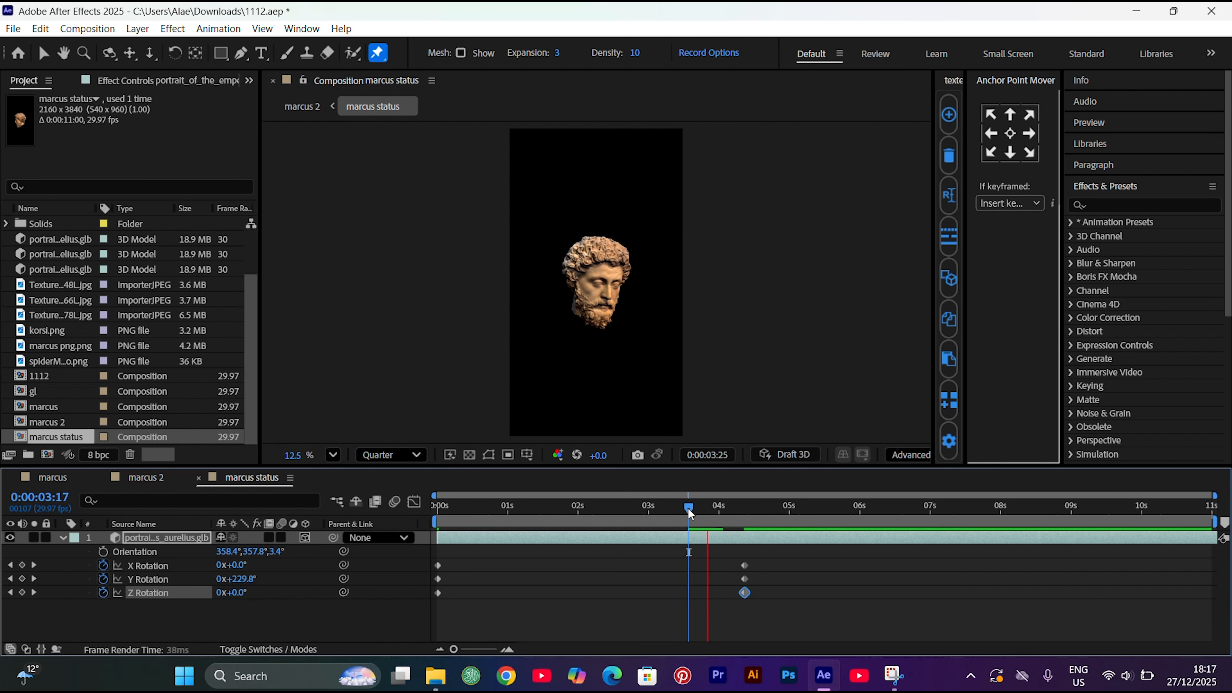
key(space)
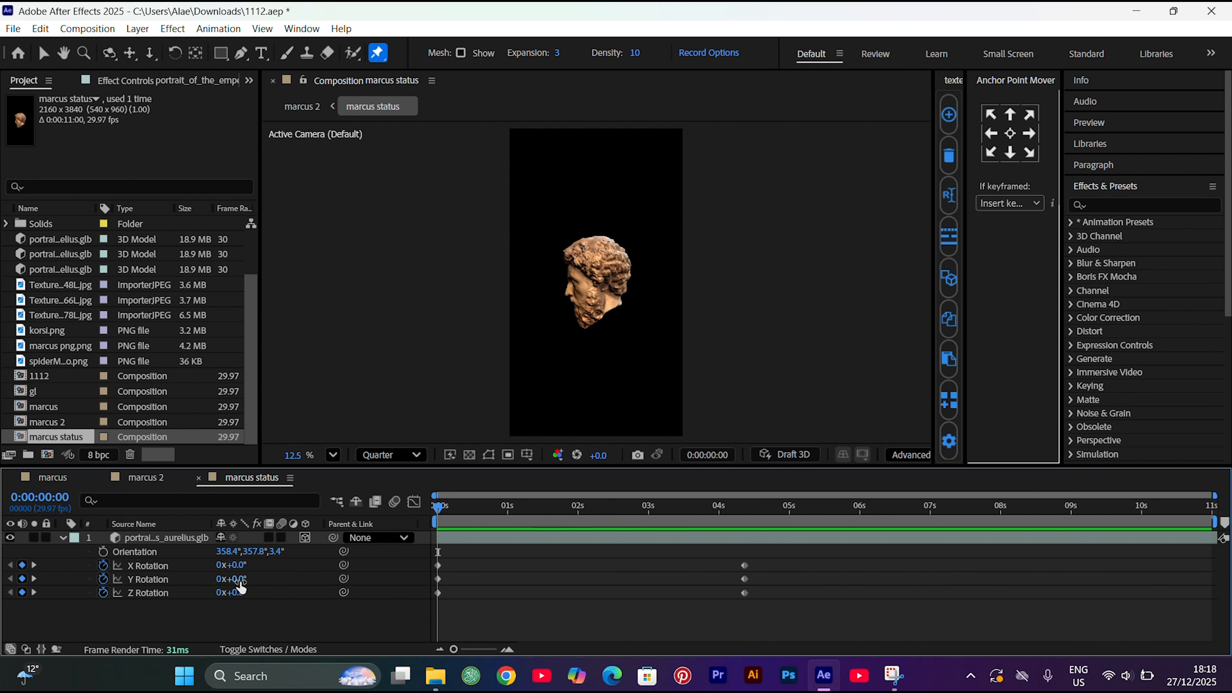
drag(238, 578, 338, 558)
key(space)
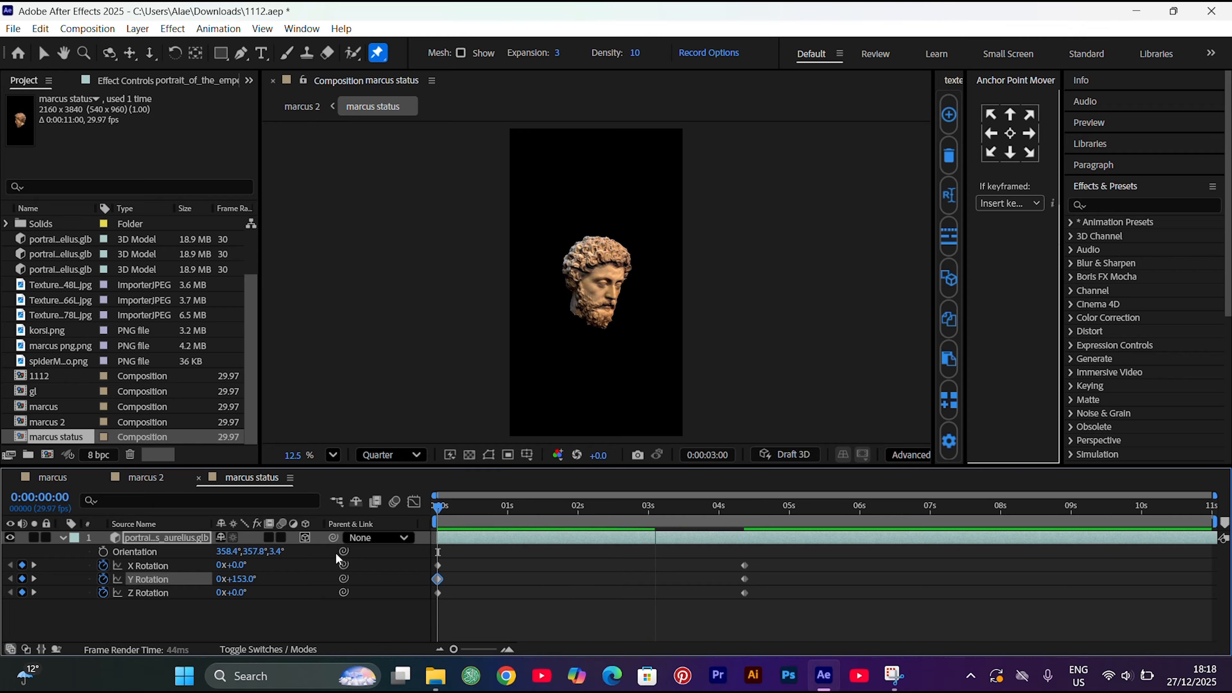
key(space)
Return to the marcus 2 composition and preview the bust's rotation from 3:03
click(145, 480)
click(145, 480)
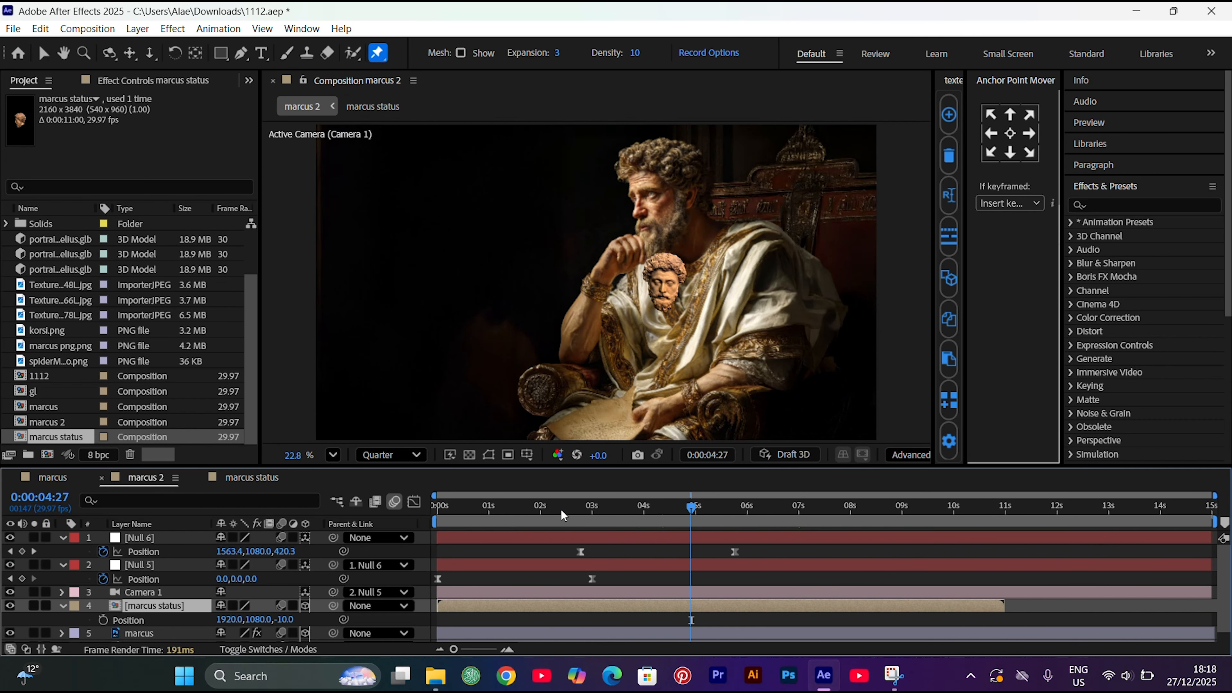
drag(682, 522, 599, 524)
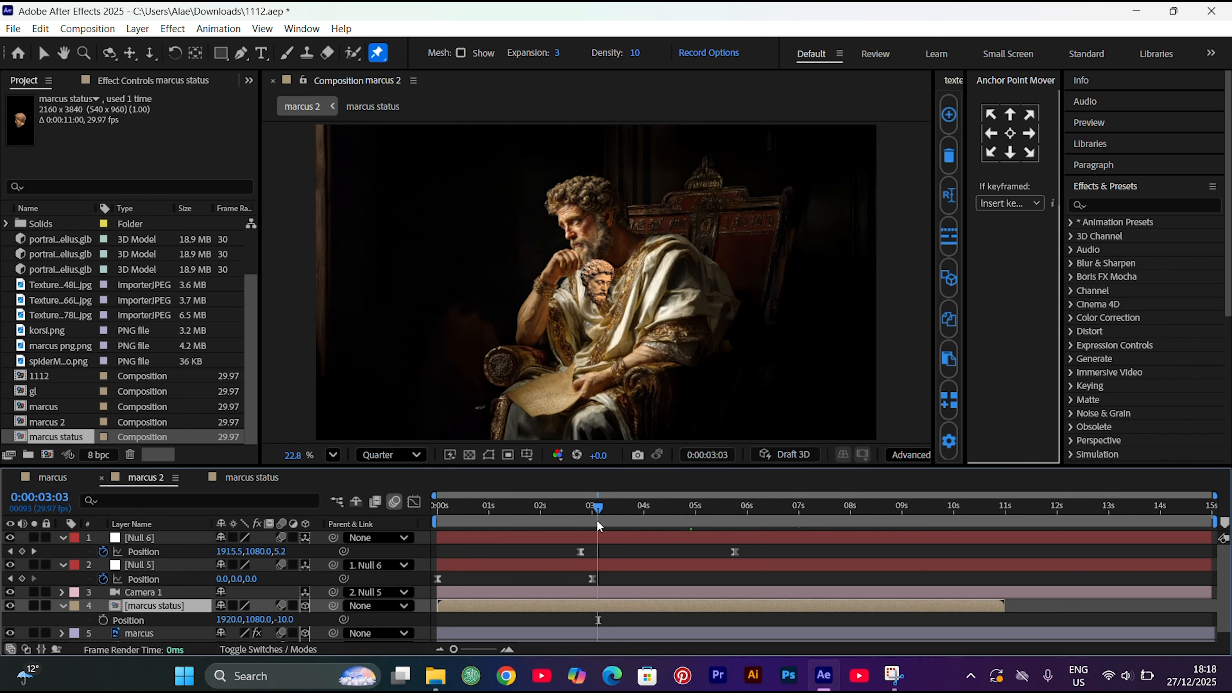
key(space)
key(space)
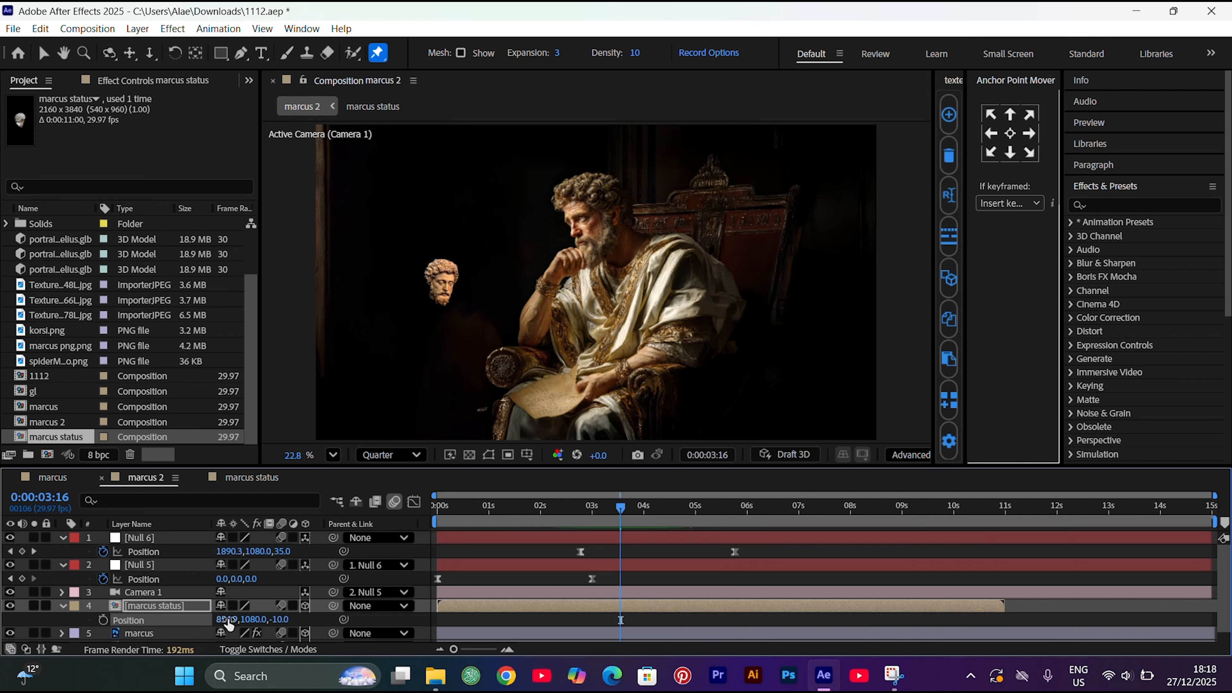
Set the marcus status layer's X position to 854.9 and Y position to 655.9
click(250, 619)
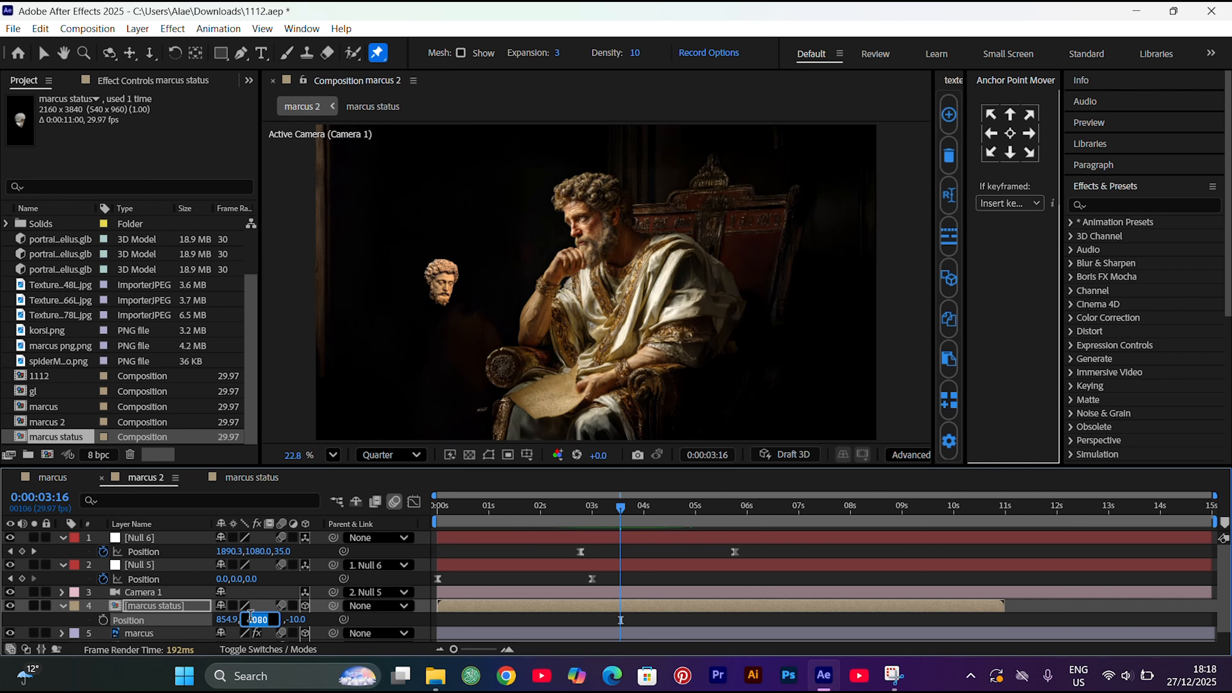
text(655.9)
key(Return)
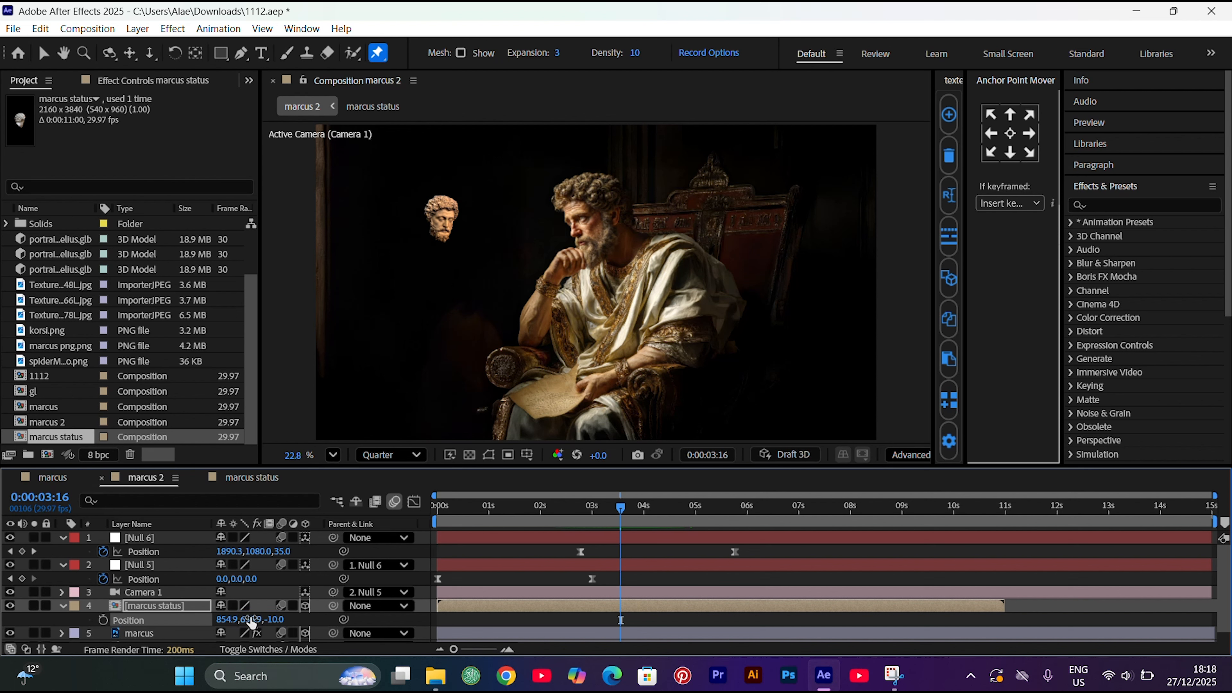
Add a starting Position keyframe to the marcus status layer at 2:23, aligned with Null 6's first keyframe
click(579, 505)
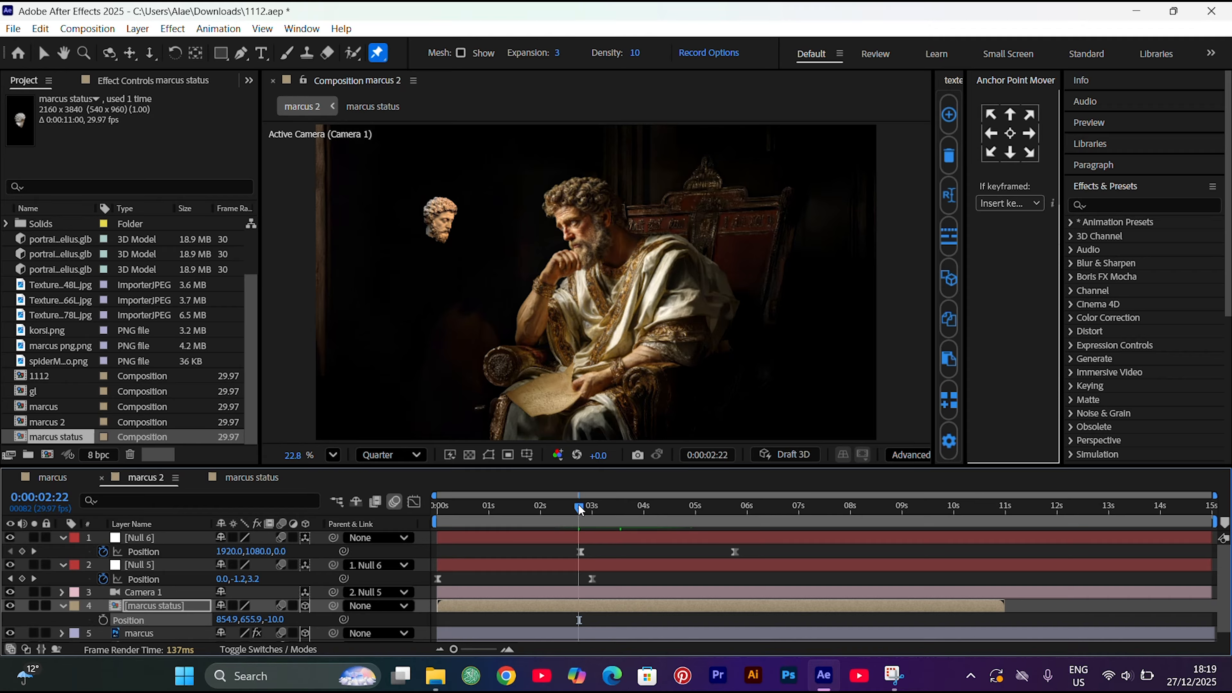
drag(579, 506, 582, 502)
click(104, 620)
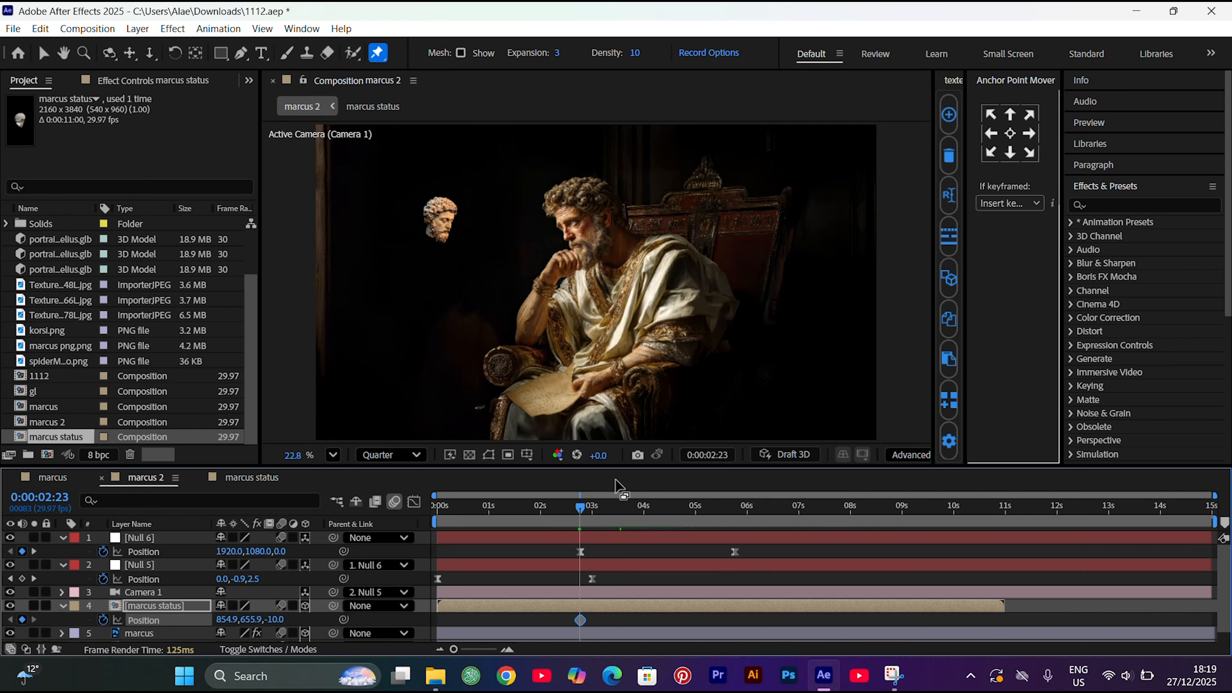
Keyframe the marcus status layer's X position at 348.3 at 5:23, aligned with Null 6's last keyframe
click(738, 517)
click(736, 517)
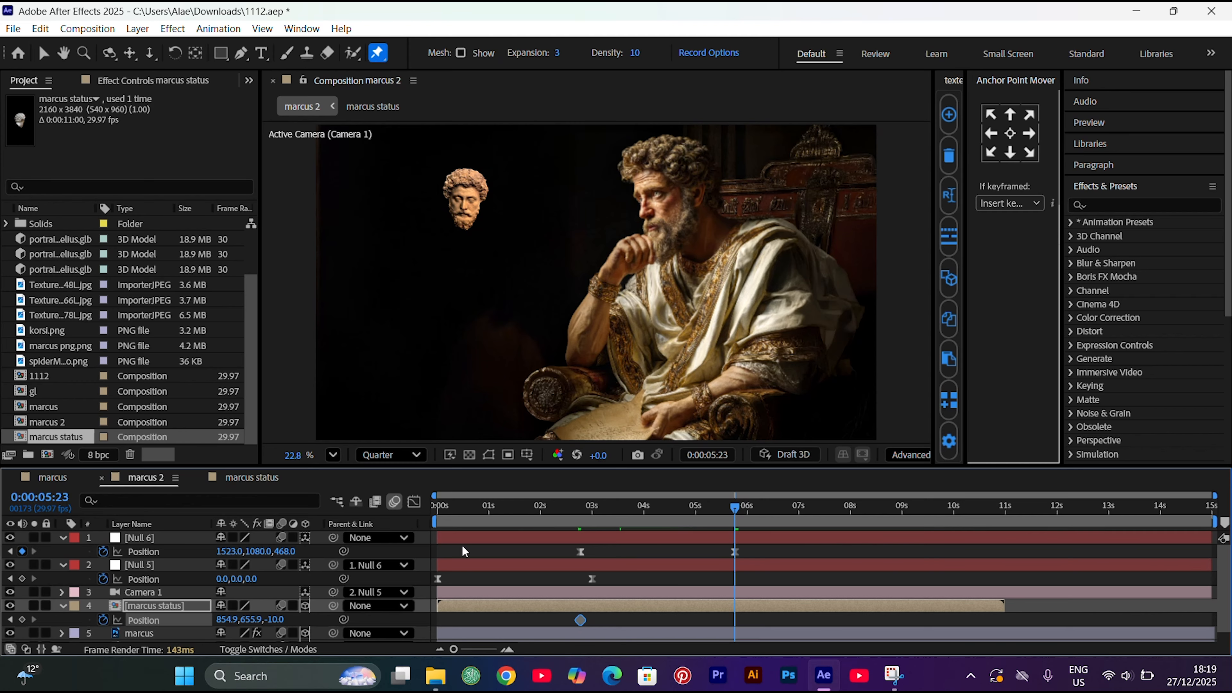
drag(238, 622, 228, 624)
click(228, 621)
text(34)
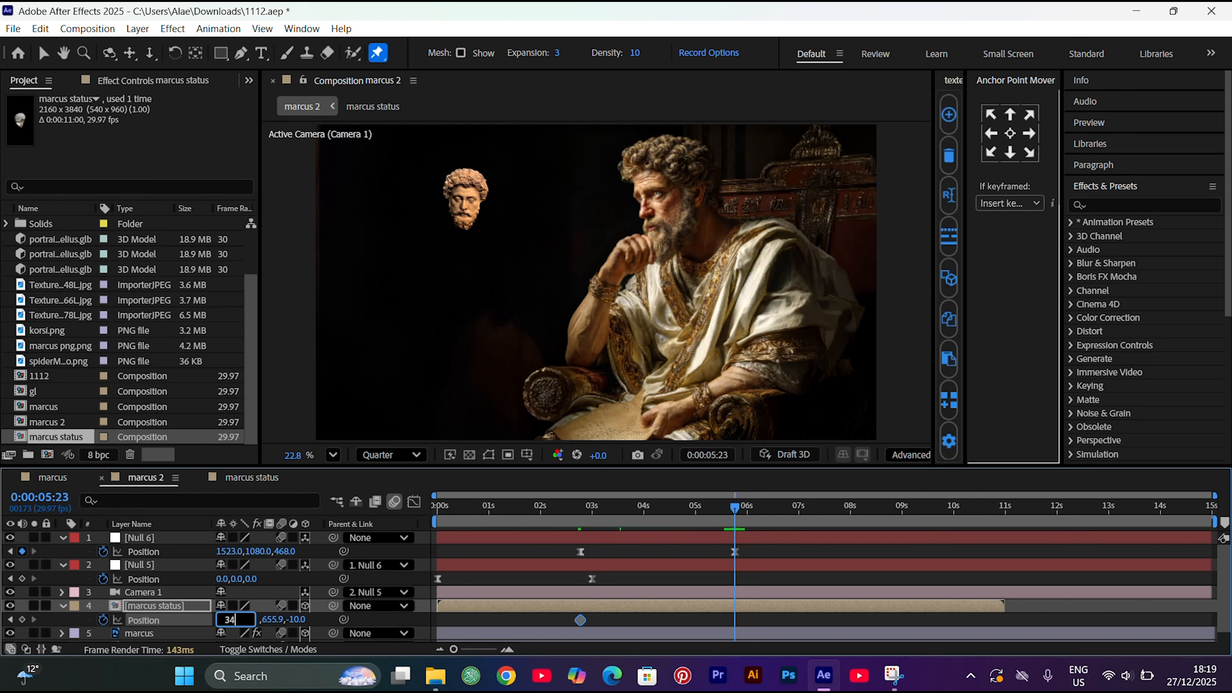
text(8.3)
key(Return)
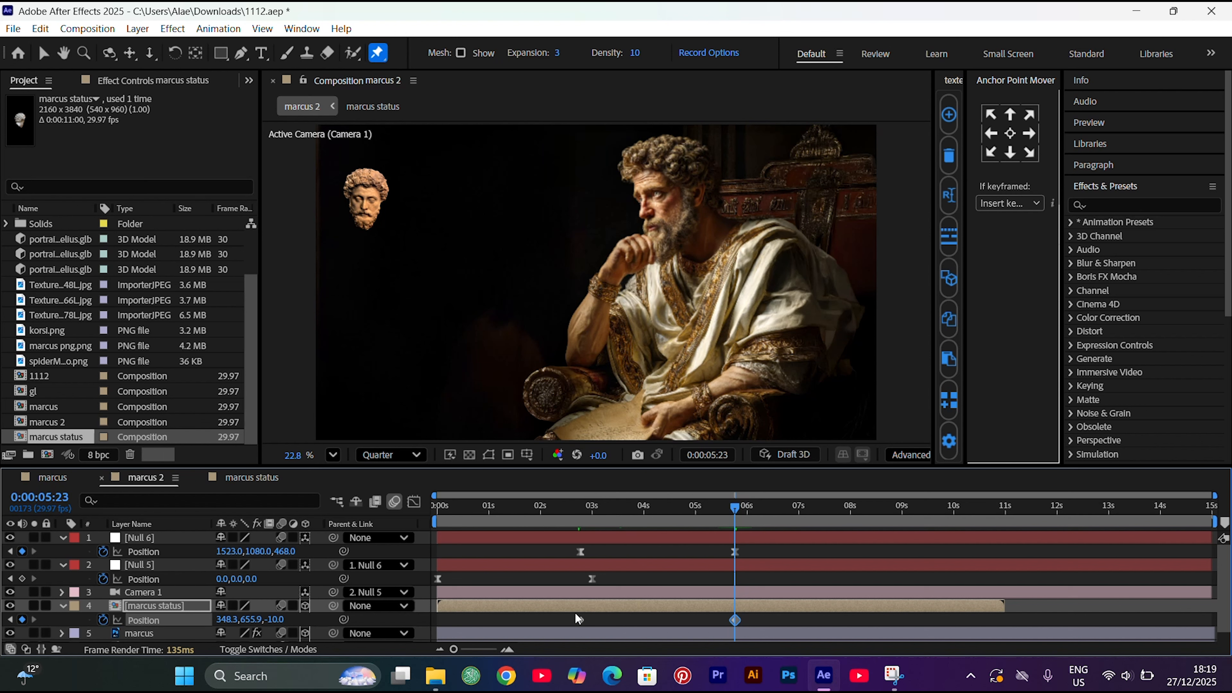
Easy ease both marcus status Position keyframes and set their incoming and outgoing velocity influence to 65%
drag(567, 614, 741, 626)
key(F9)
right_click(581, 620)
click(600, 593)
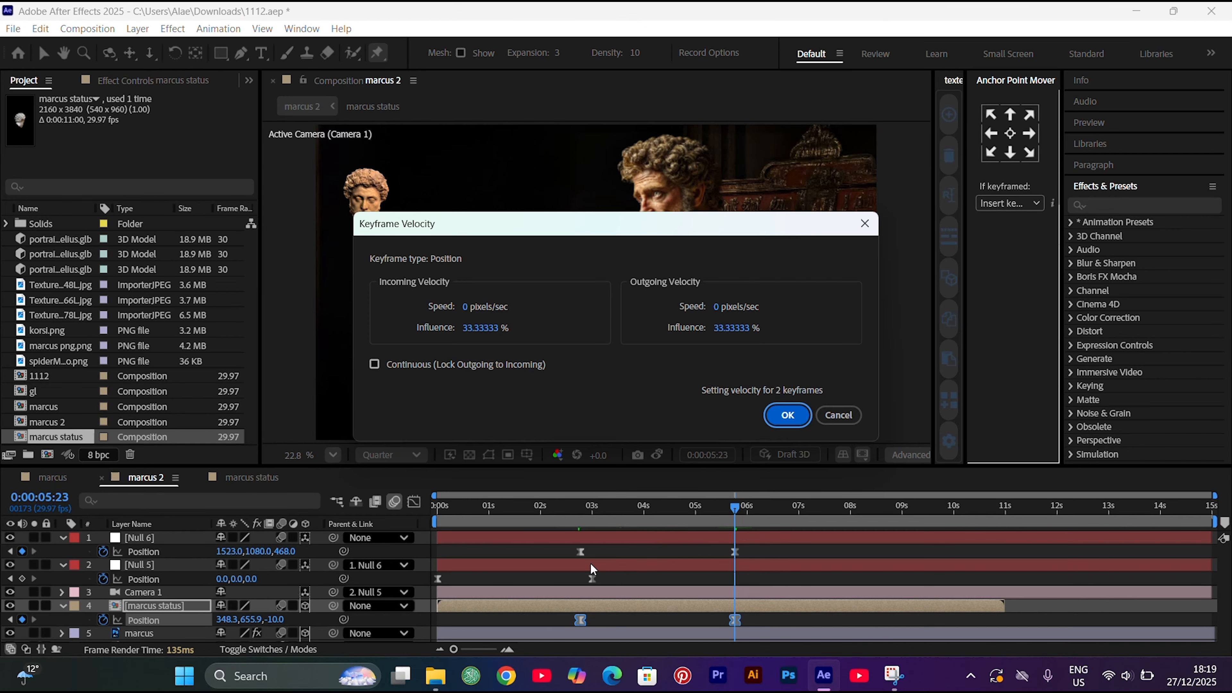
click(480, 328)
text(65)
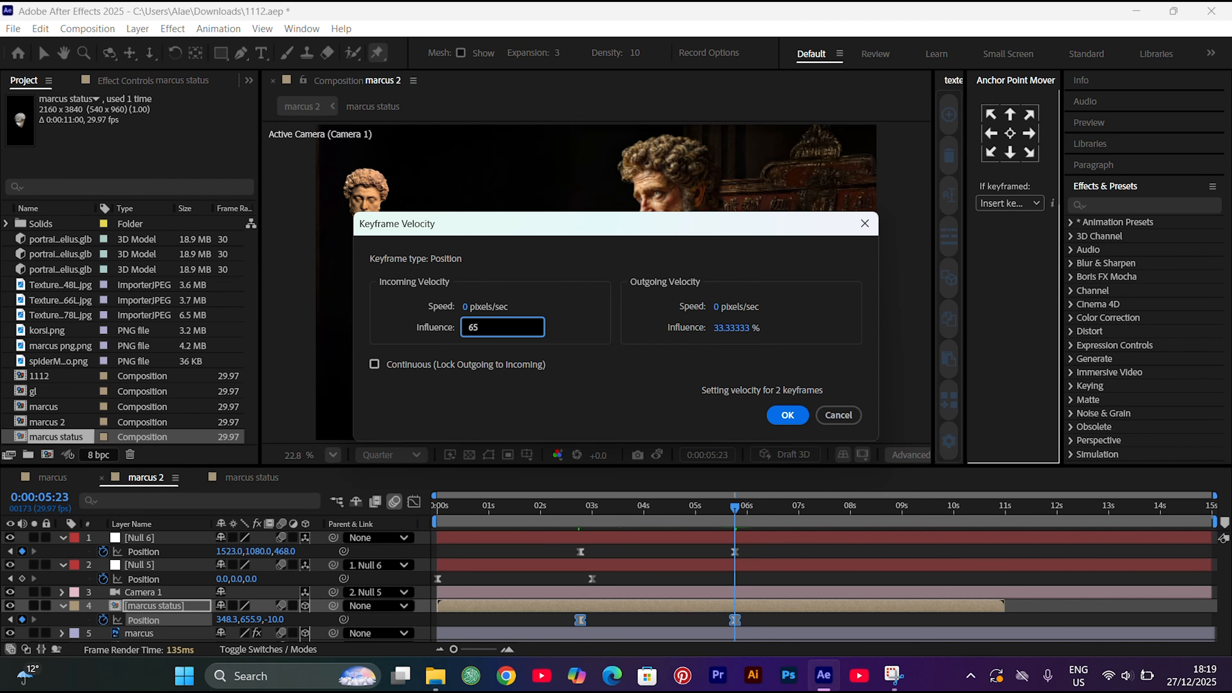
click(731, 327)
text(65)
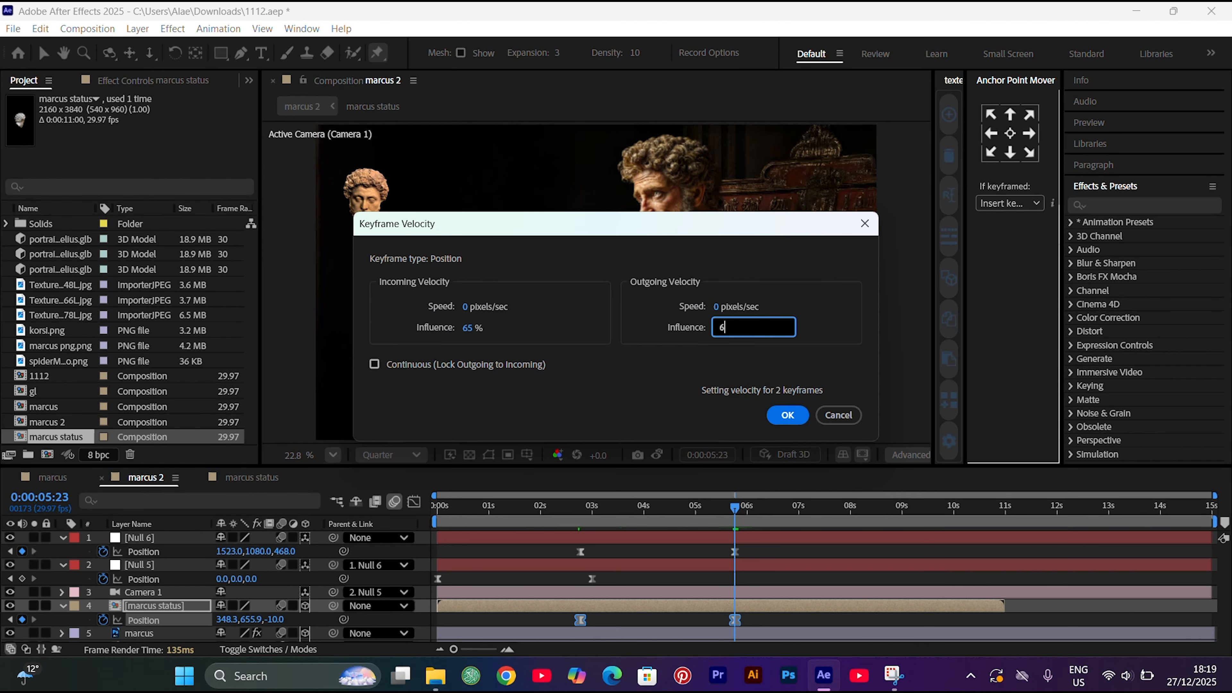
key(Return)
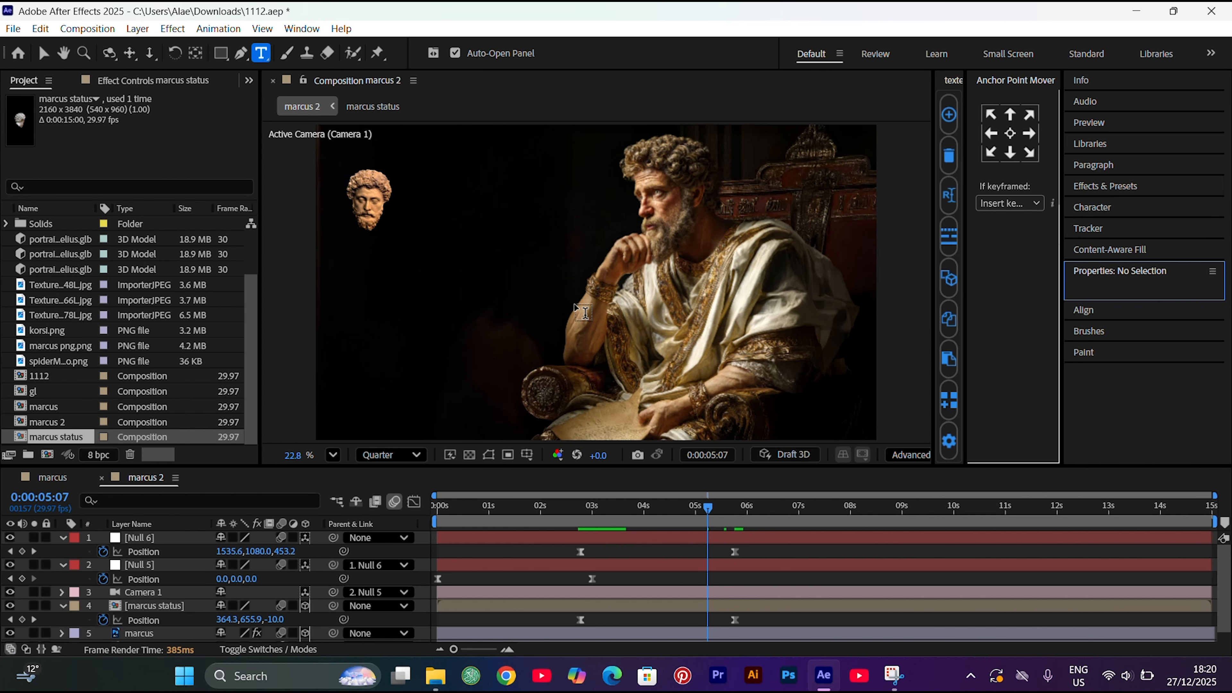
Start a text layer in marcus 2 and set its font to Helvetica Neue Heavy
click(574, 312)
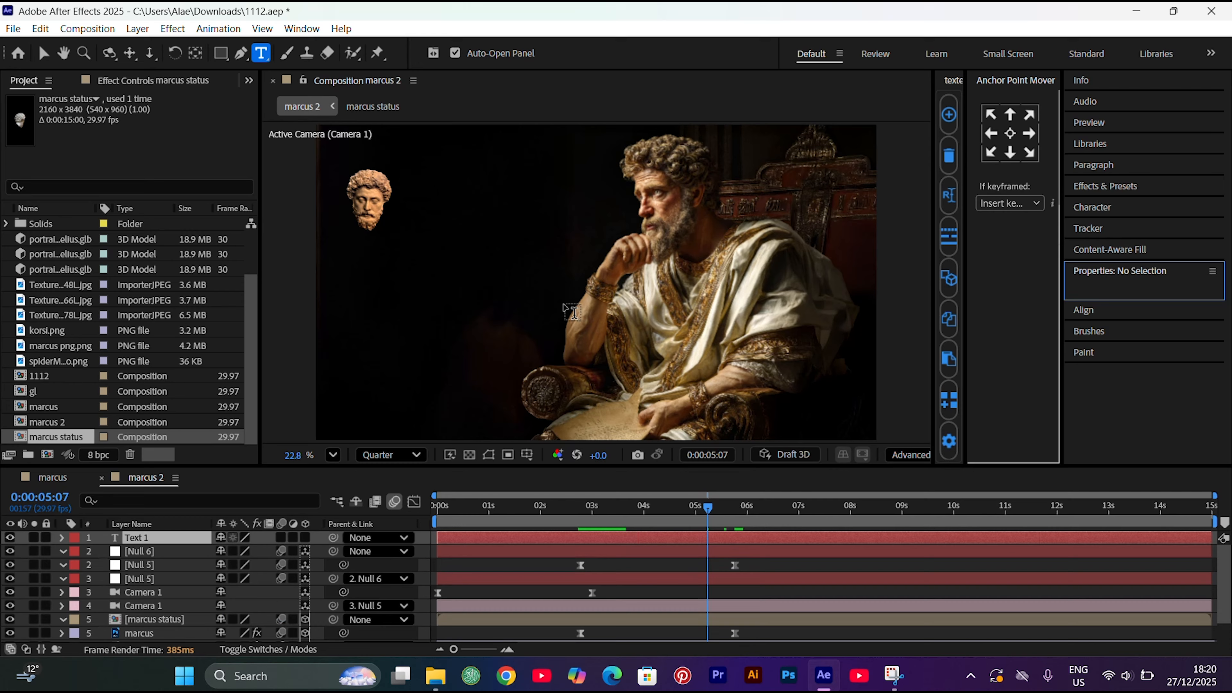
click(1175, 217)
click(1120, 232)
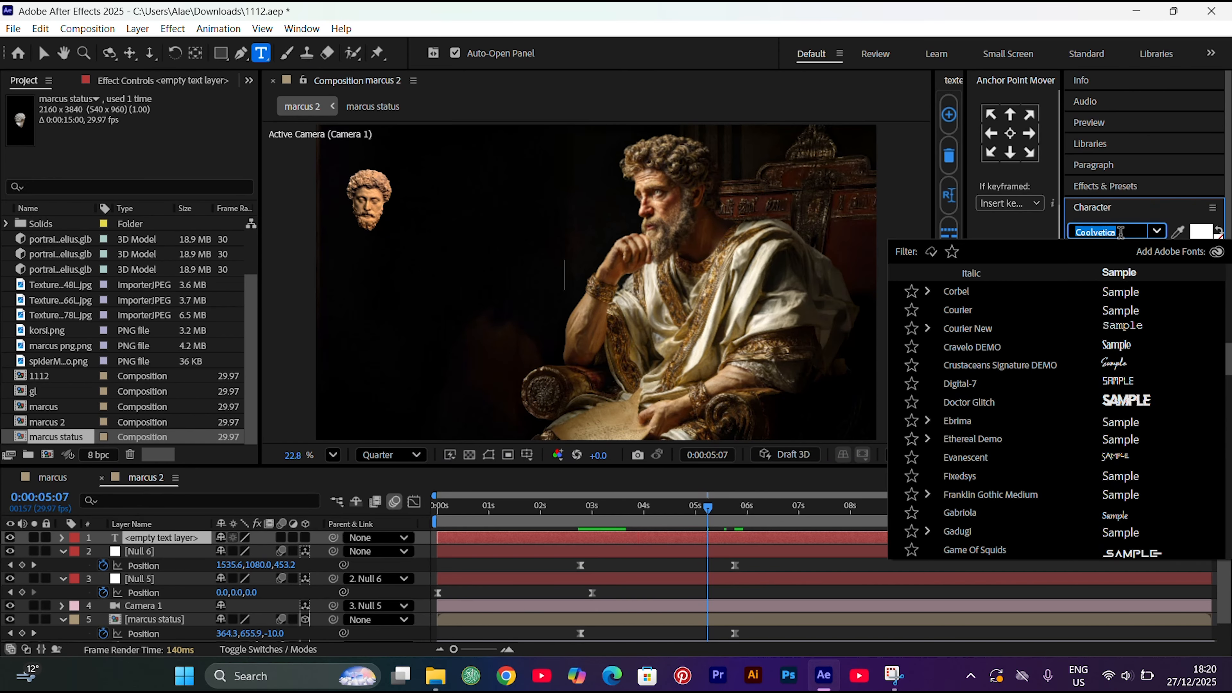
text(hel)
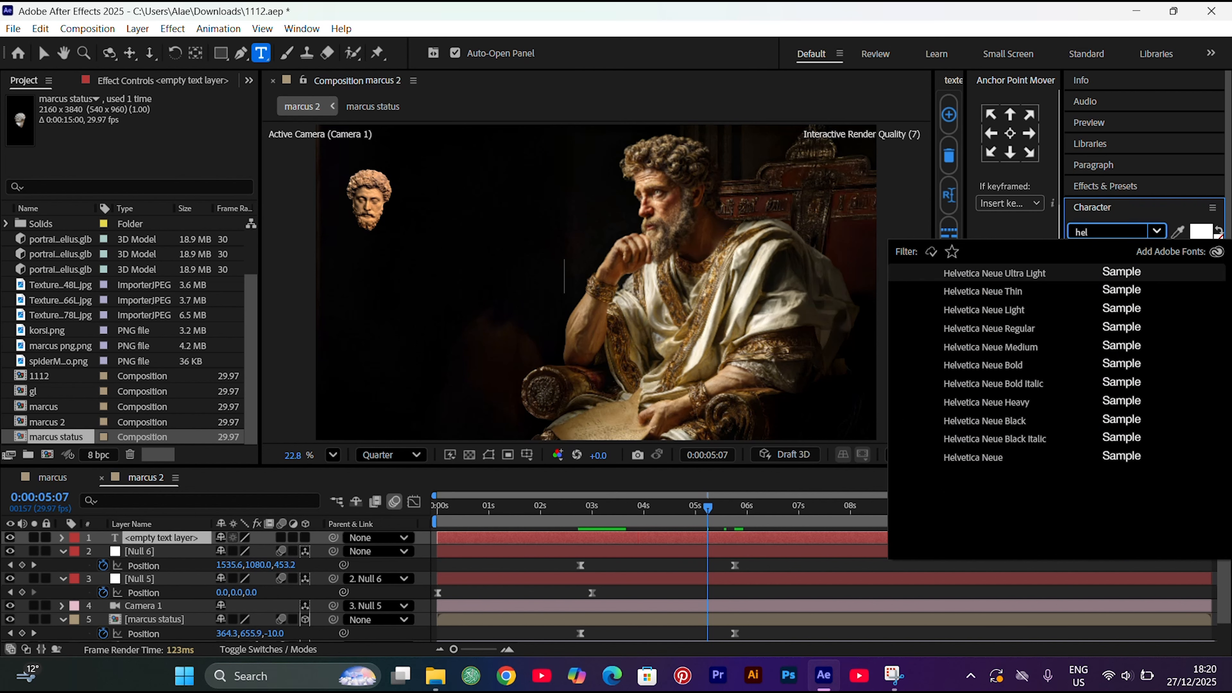
click(1072, 400)
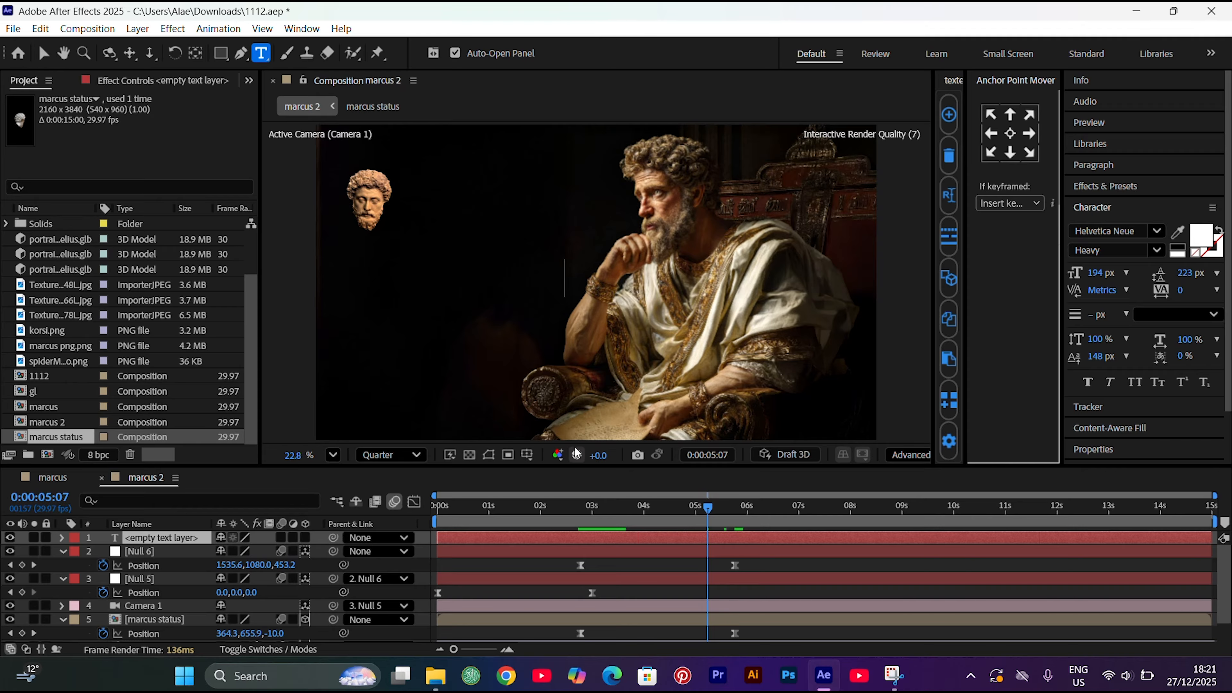
Change the Helvetica Neue font style to Bold and delete the empty text layer
click(96, 491)
click(691, 537)
double_click(691, 542)
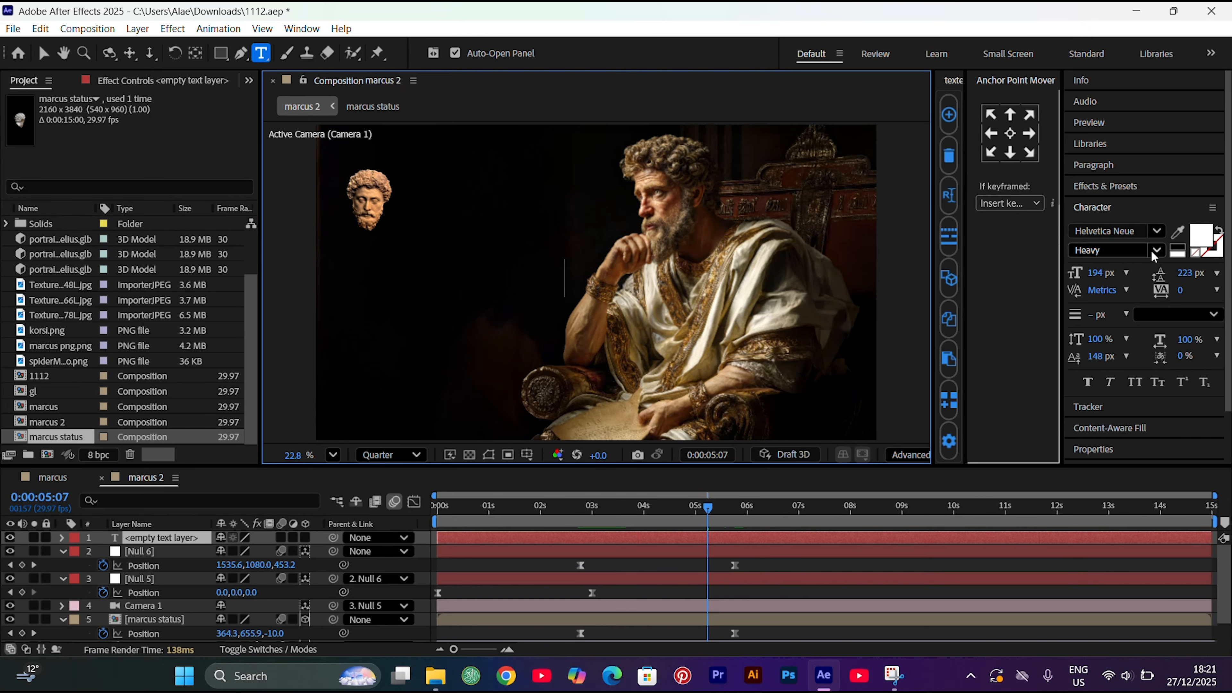
click(1157, 250)
click(1138, 369)
click(680, 569)
click(698, 537)
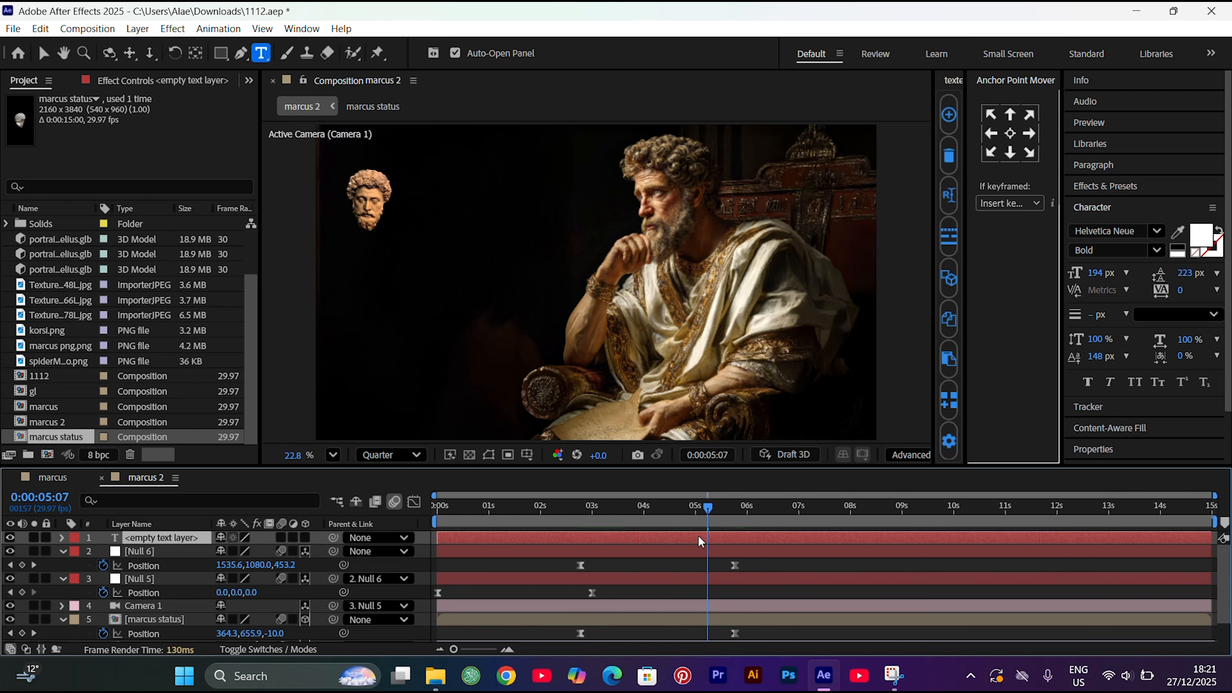
key(Delete)
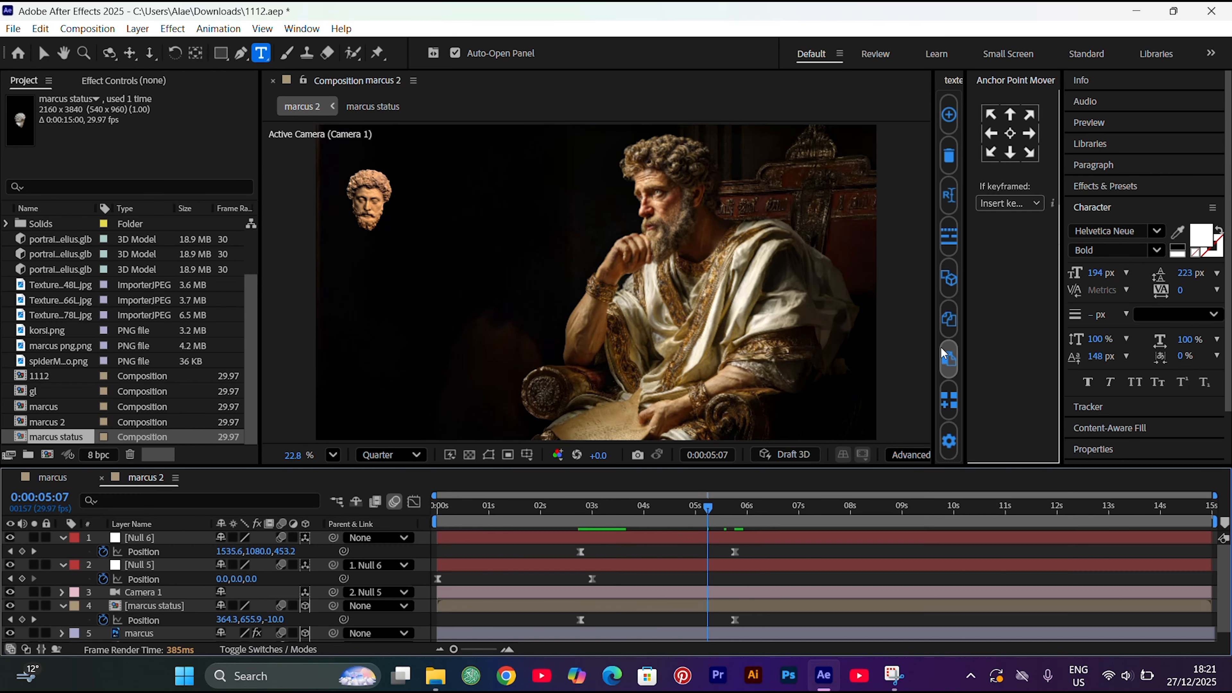
Add a Helvetica Neue Bold text layer reading "Marcus Aurelius" in the dark area beside the seated figure
click(518, 280)
text(Marcus)
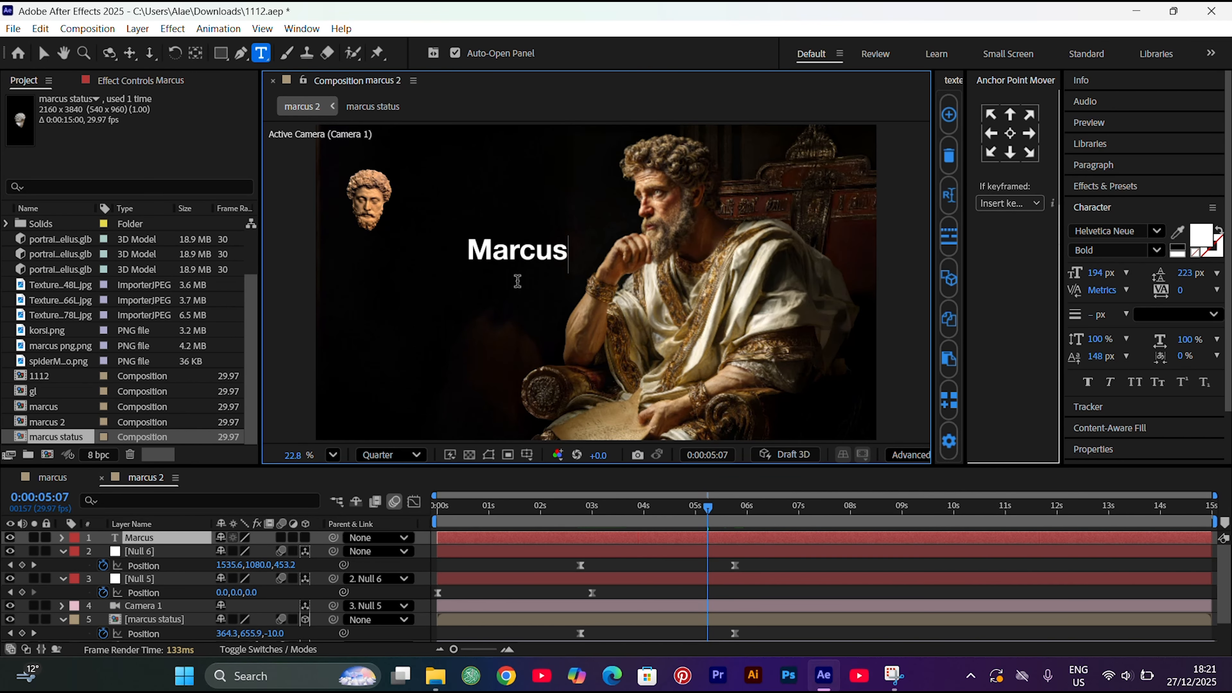
text( Aurelius)
click(161, 478)
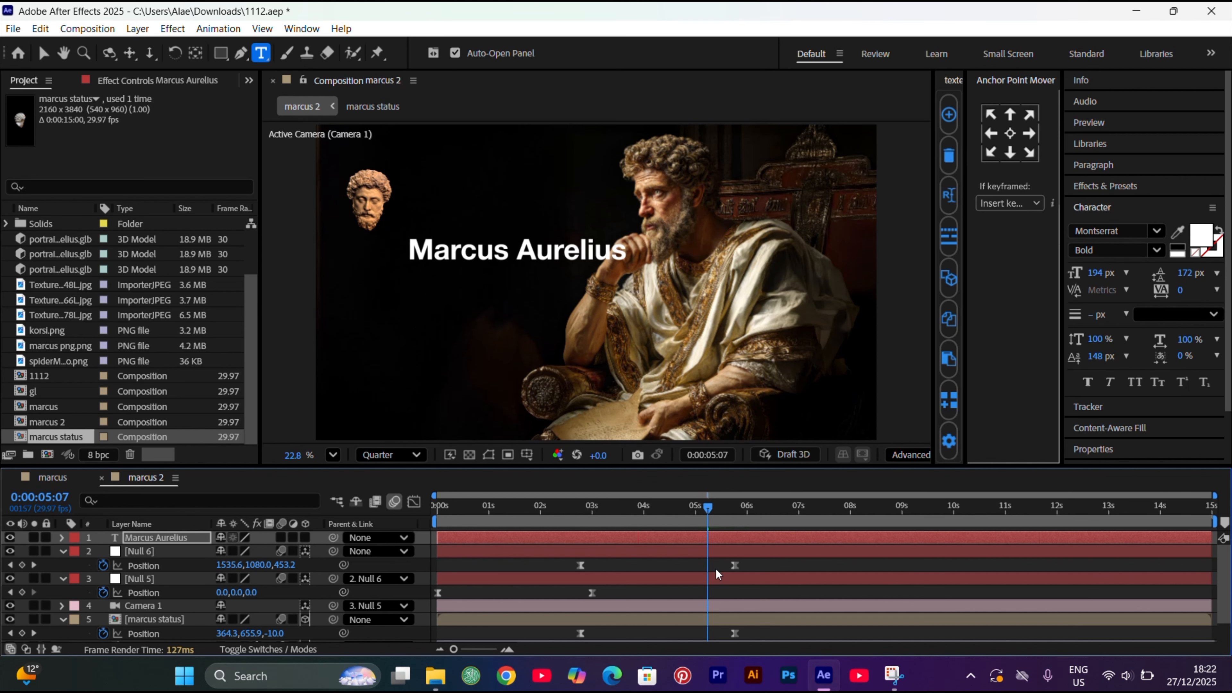
click(712, 538)
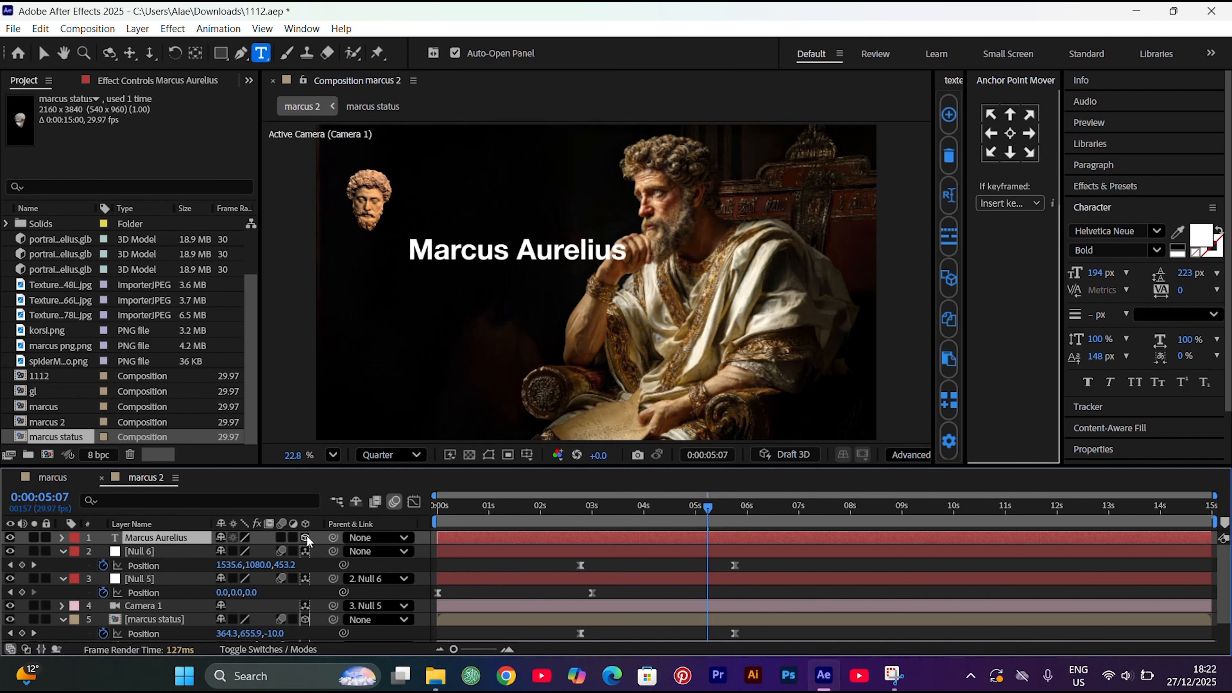
Make the Marcus Aurelius text layer 3D and reveal its Scale property
click(305, 537)
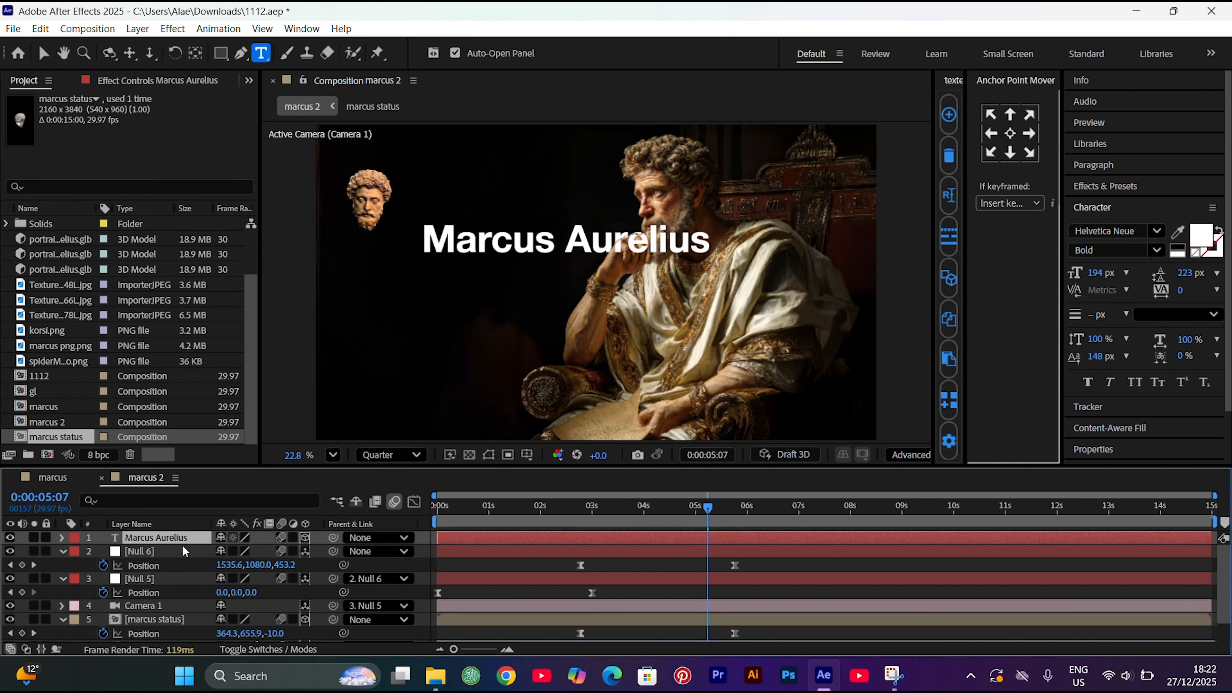
key(p)
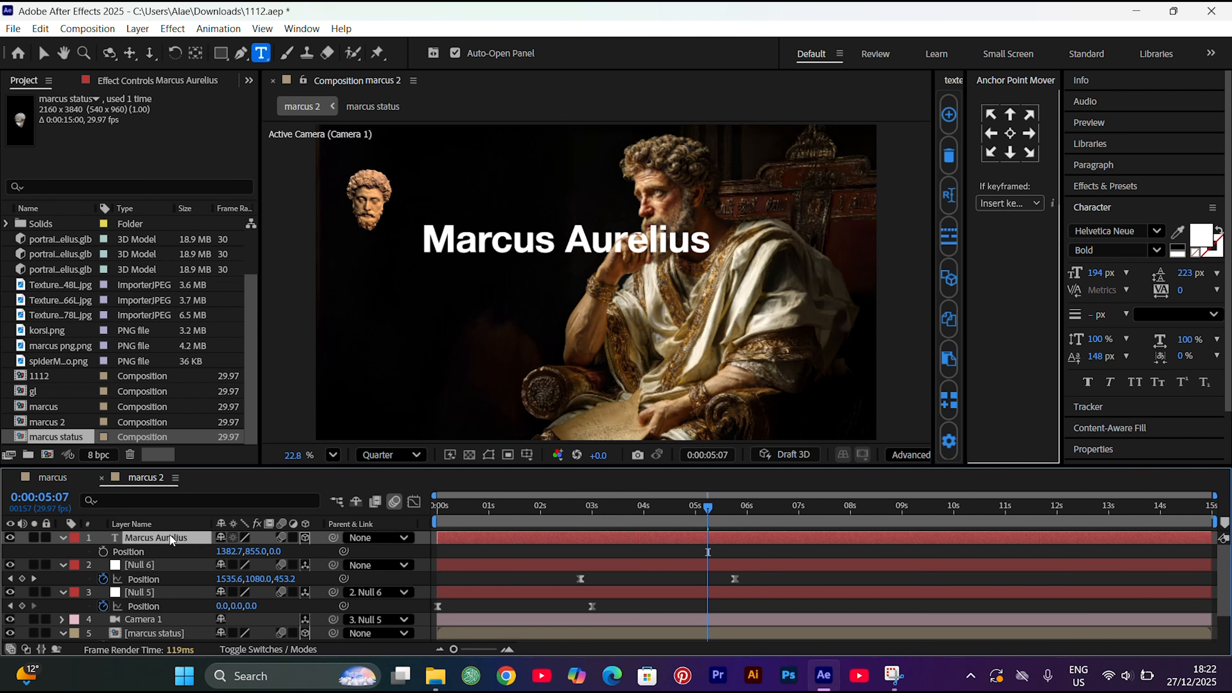
key(s)
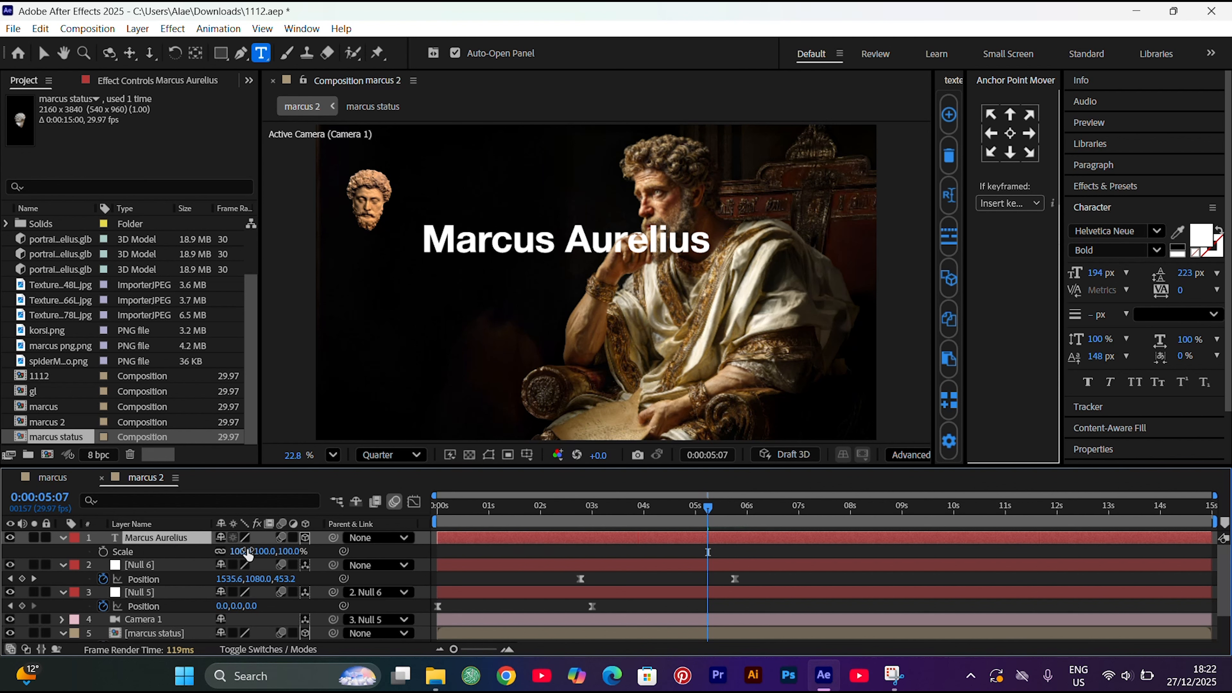
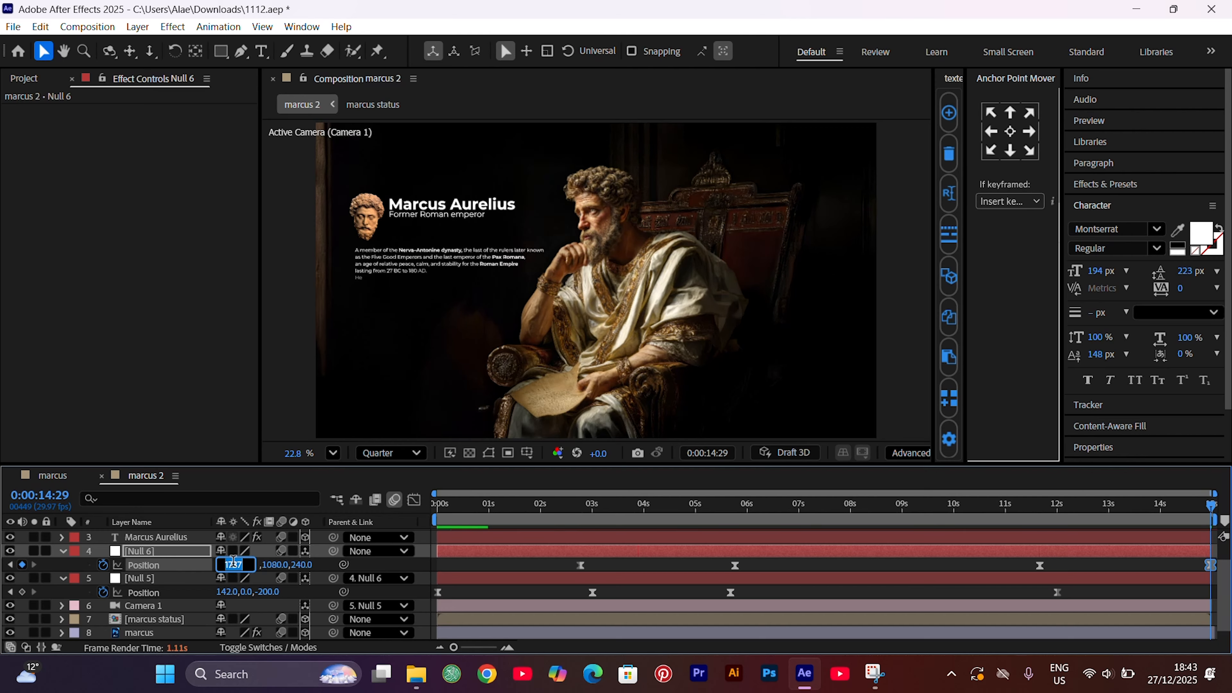
Commit the Null 6 position edit and preview the camera move in marcus 2 from the first frame
click(492, 564)
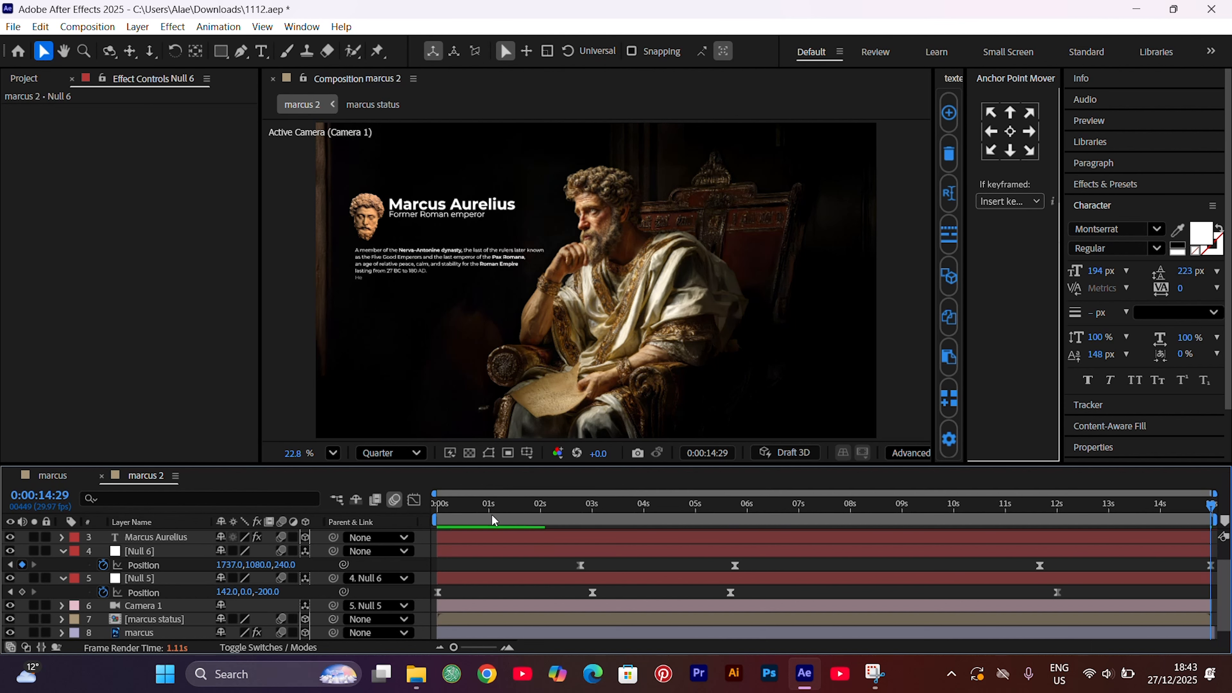
key(Home)
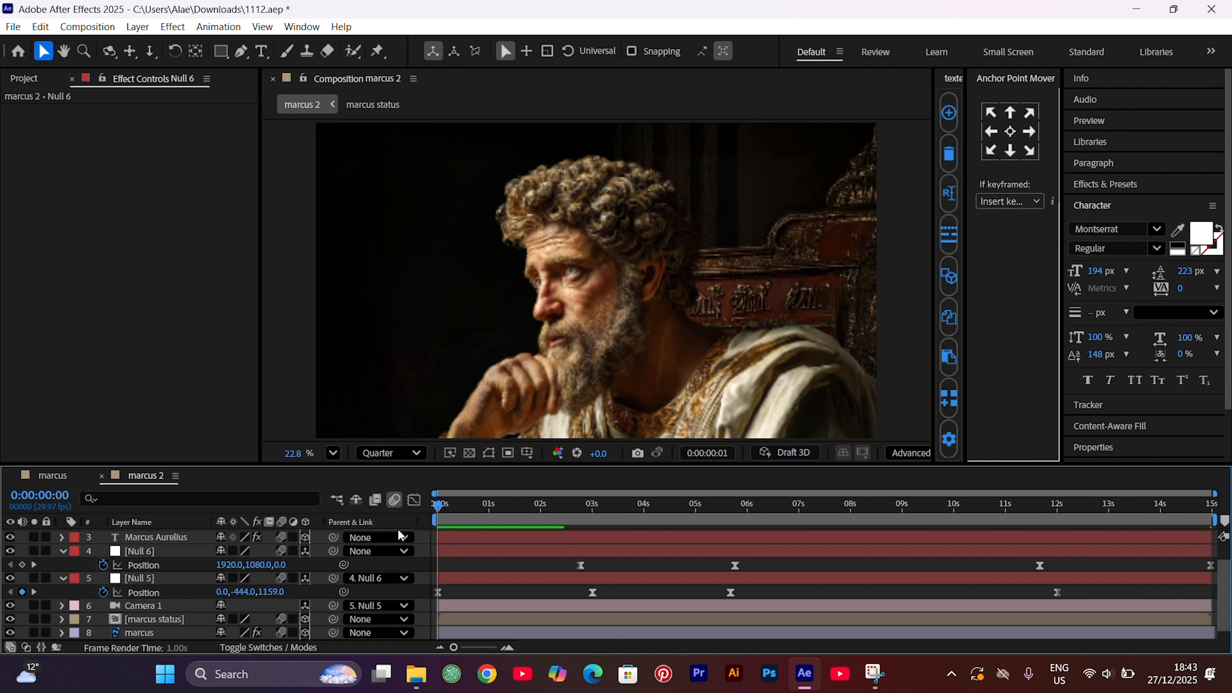
key(space)
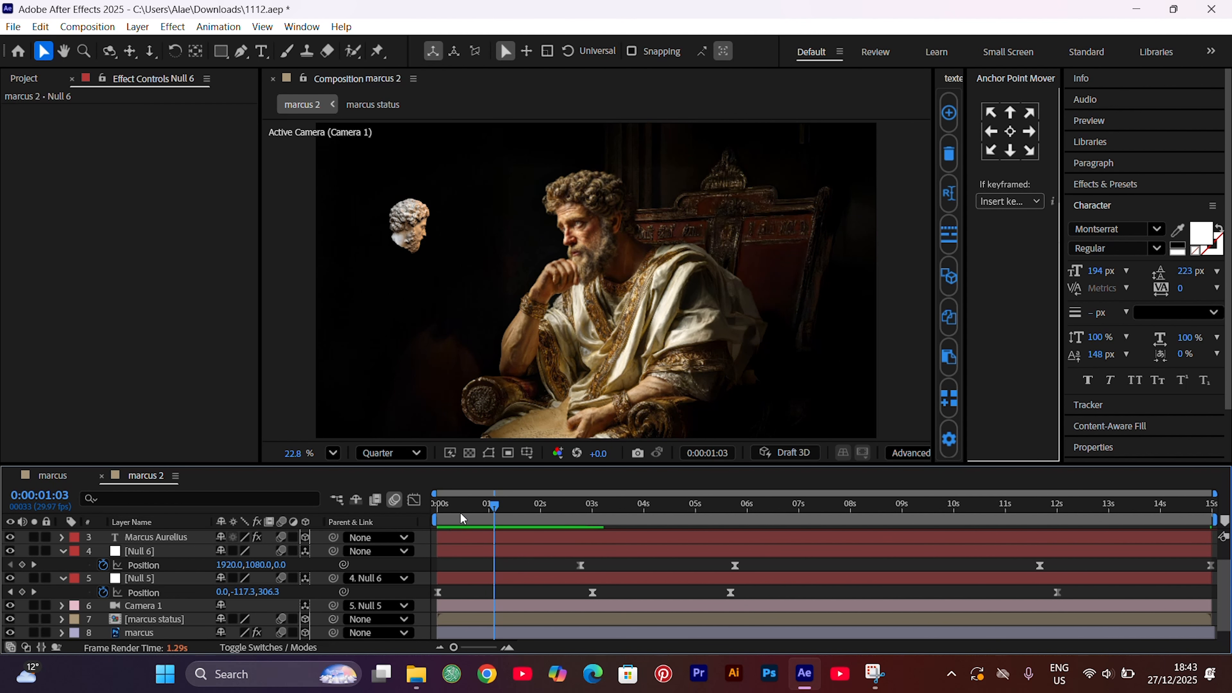
key(space)
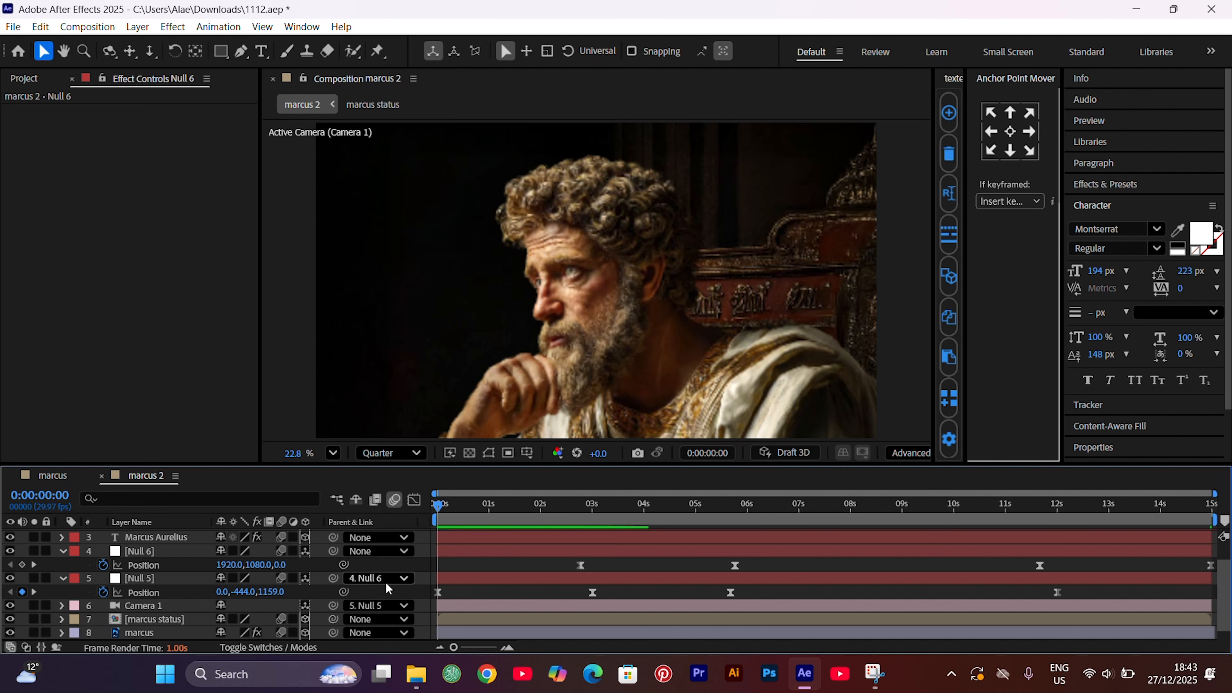
Add an adjustment layer above the marcus 2 layers and apply the Optics Compensation effect to it
key(ctrl+alt+y)
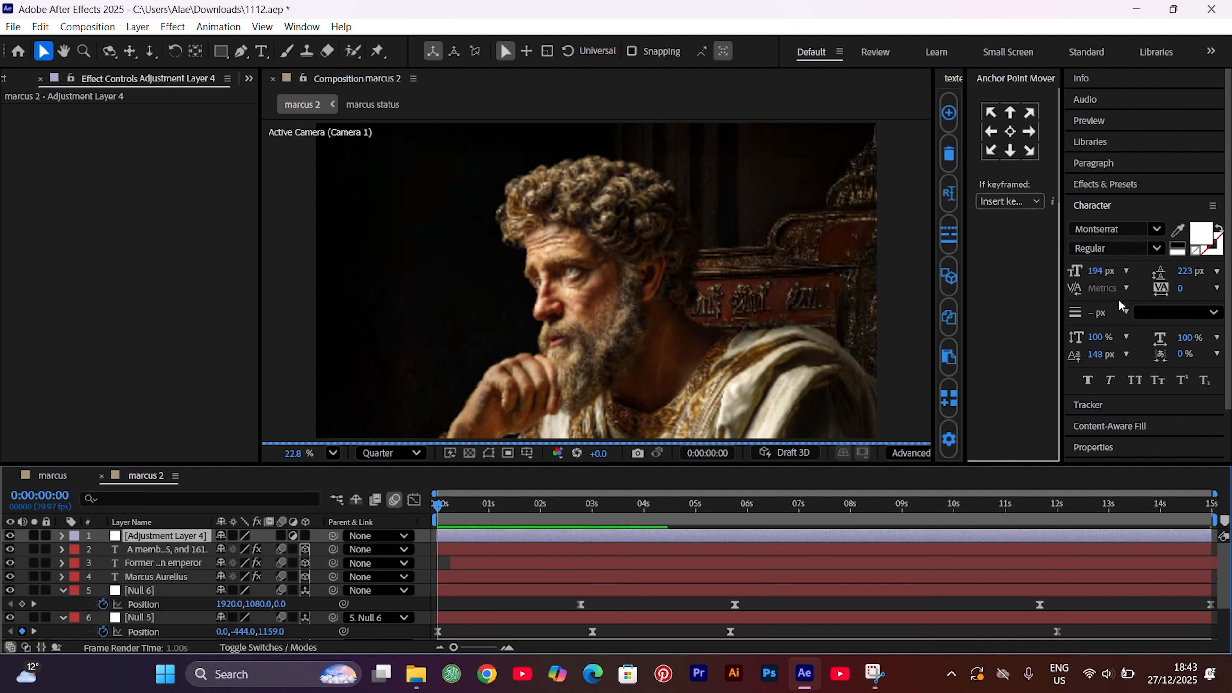
click(1172, 183)
click(1110, 203)
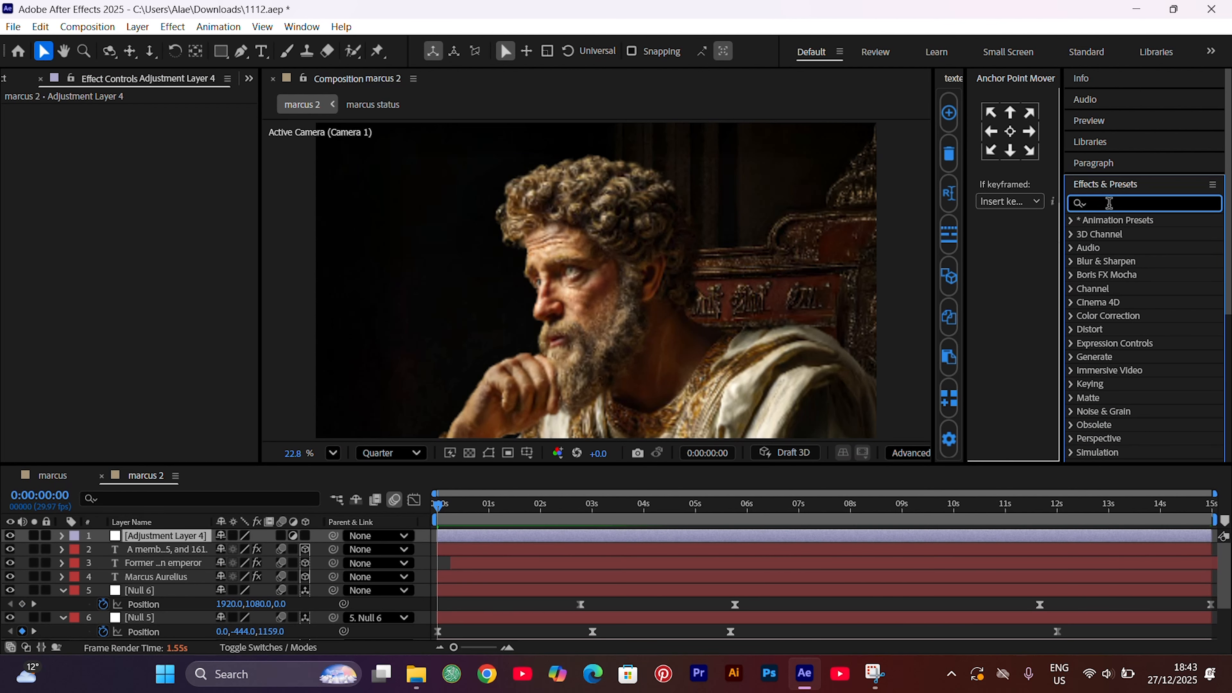
text(optics)
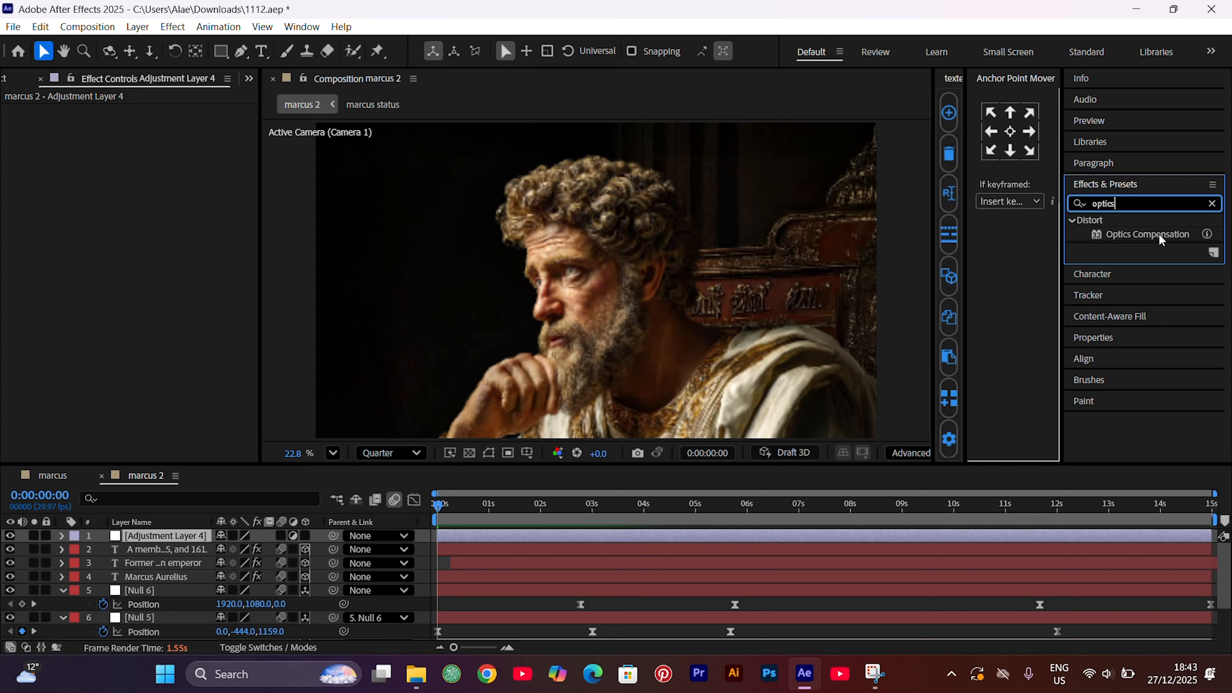
drag(1159, 234, 573, 534)
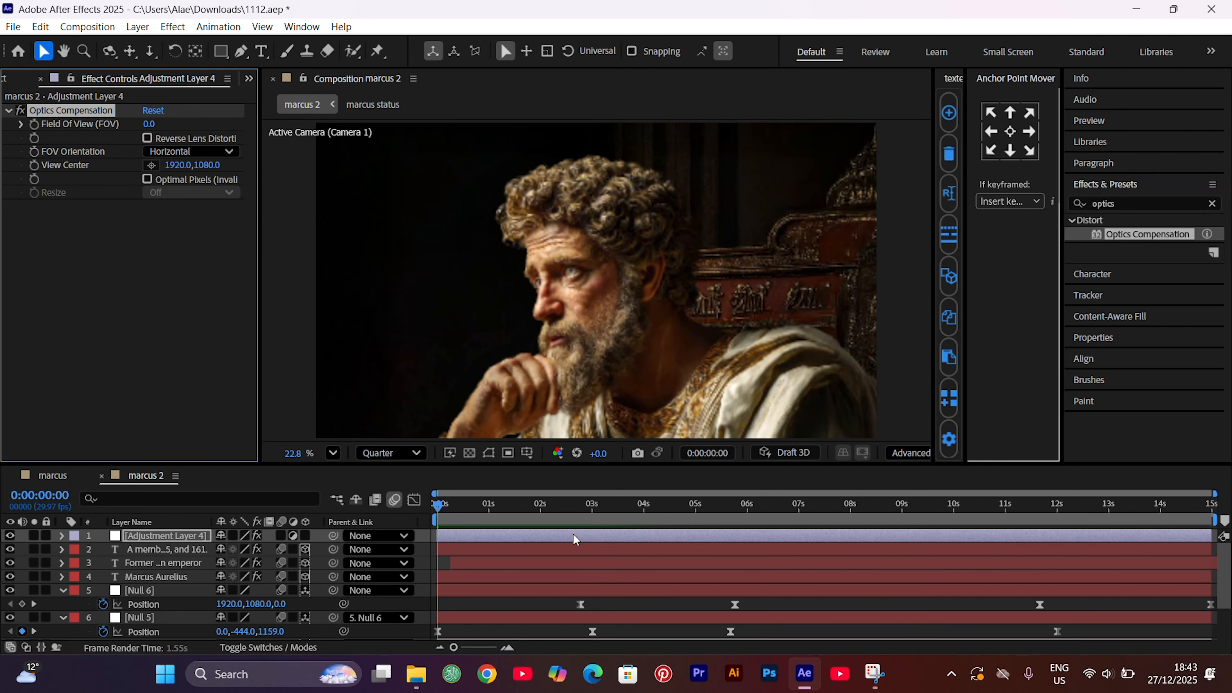
Enable Reverse Lens Distortion in Optics Compensation and keyframe Field Of View at 0 at the 3-second mark
click(591, 510)
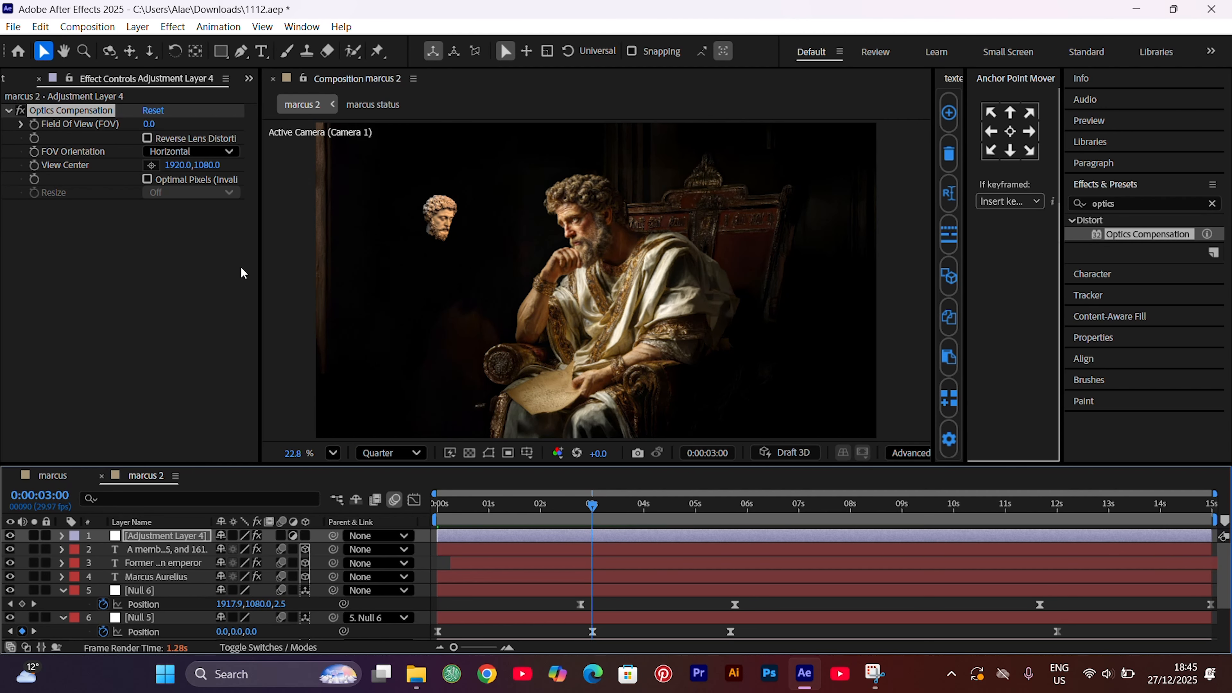
click(147, 141)
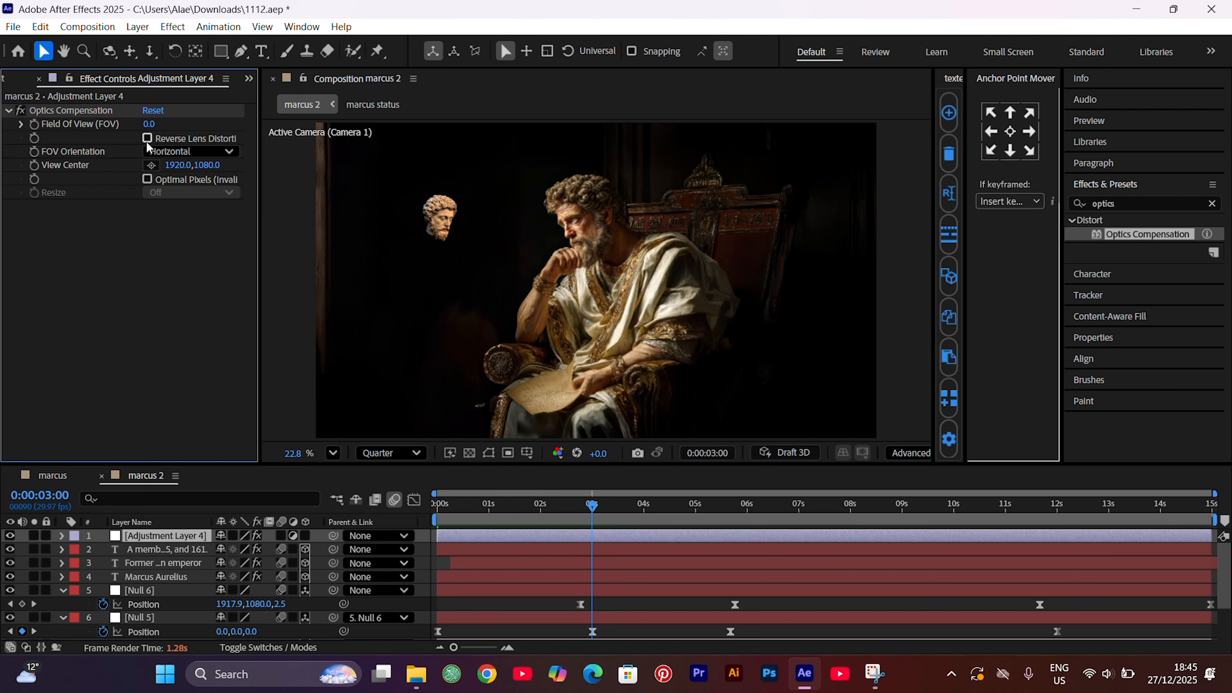
click(148, 139)
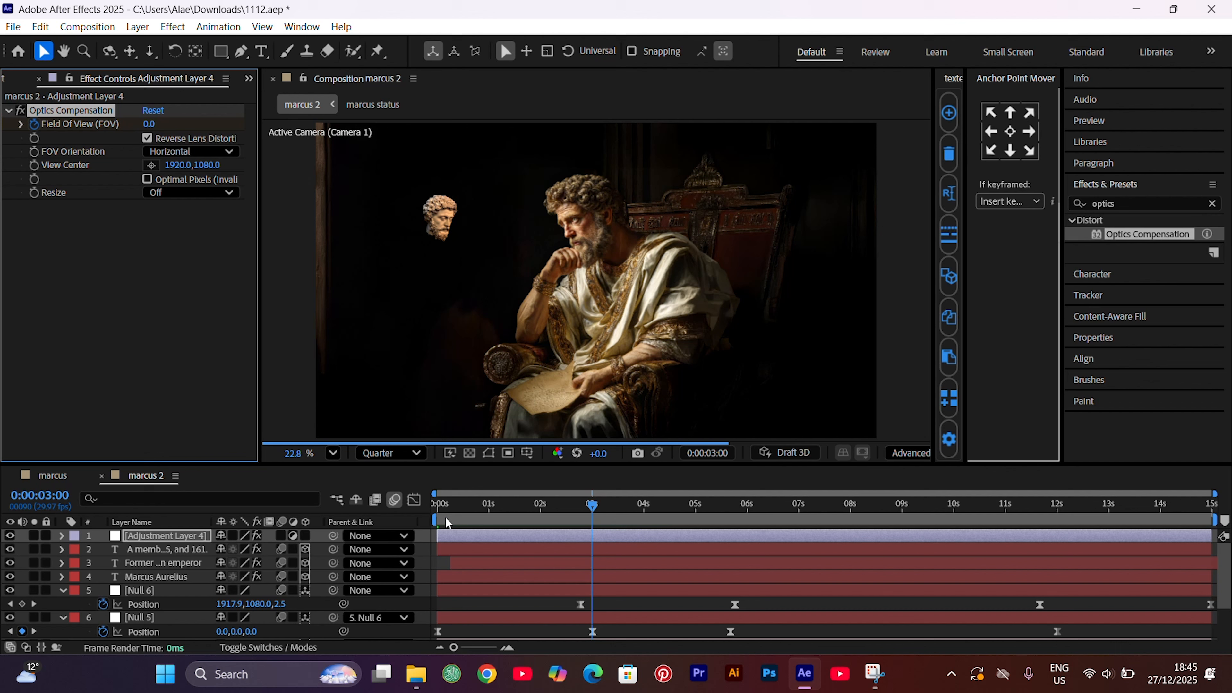
Set the Optics Compensation Field Of View to 115 at the start of the composition
key(Home)
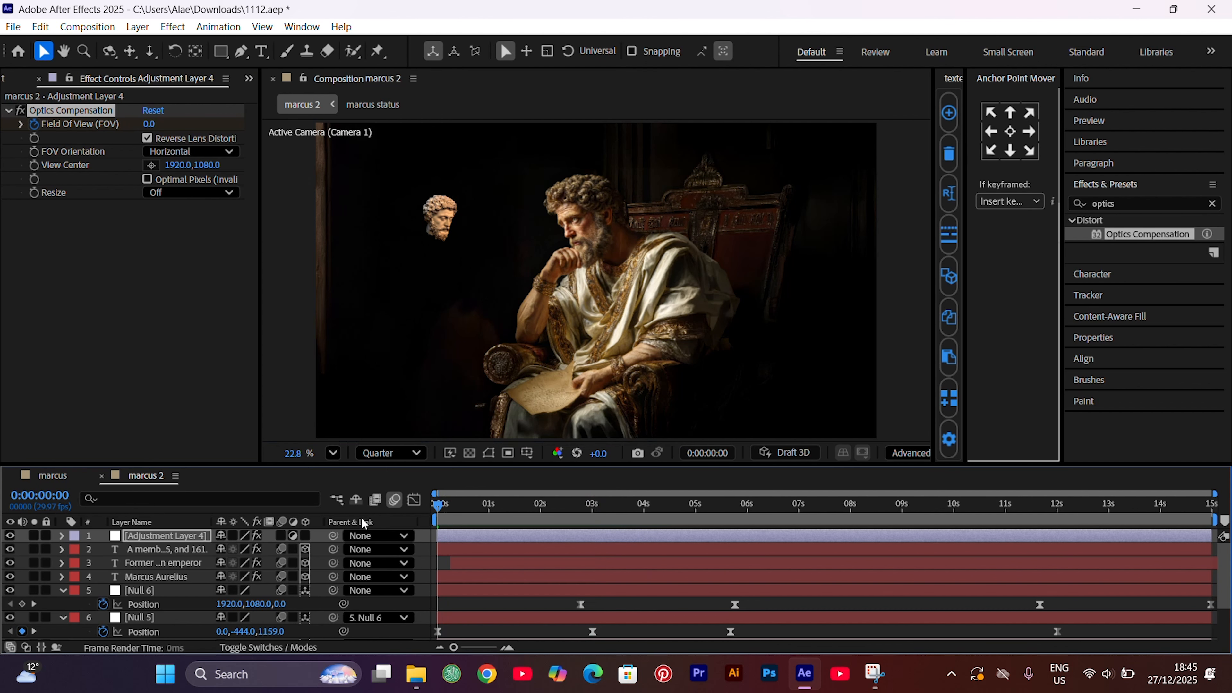
drag(148, 124, 181, 123)
click(151, 125)
text(5)
key(Return)
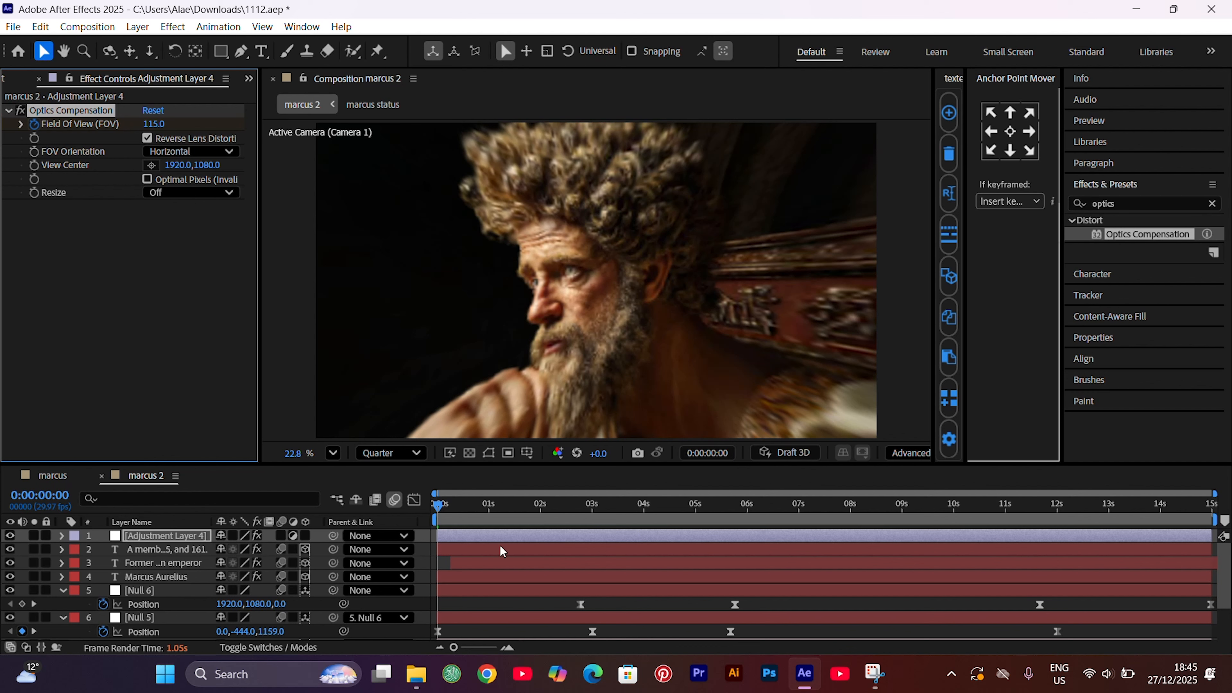
Reveal the adjustment layer's two Field Of View keyframes and apply Easy Ease to both
key(u)
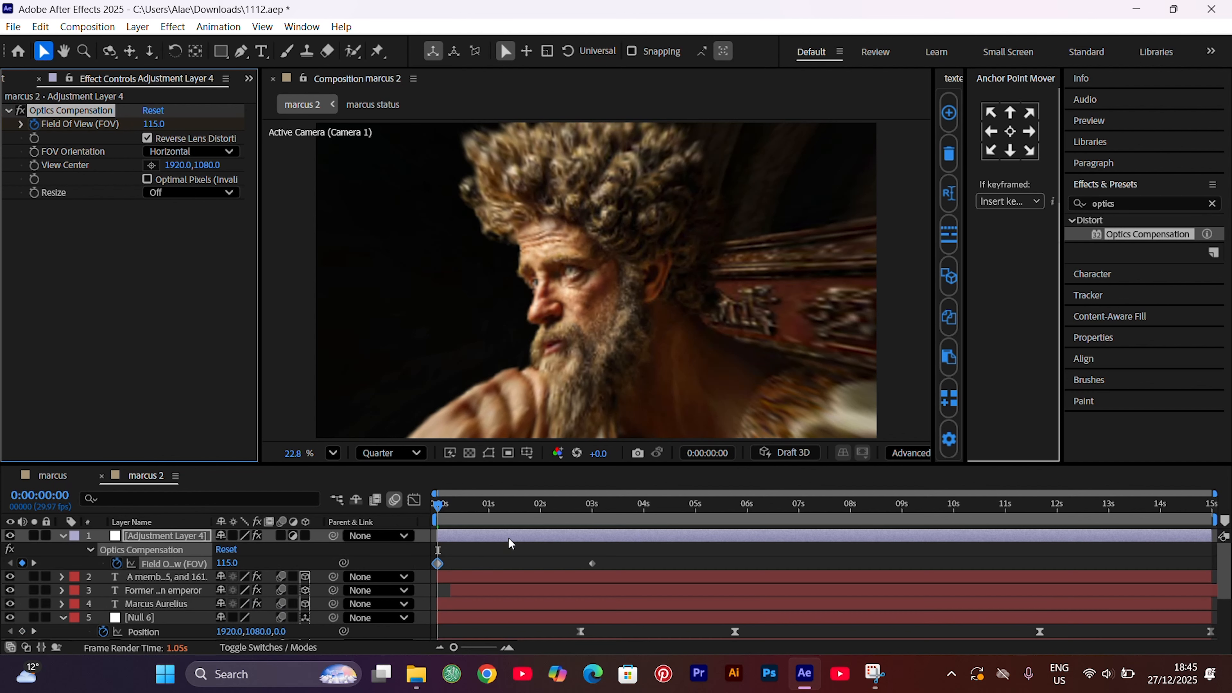
drag(606, 558, 415, 570)
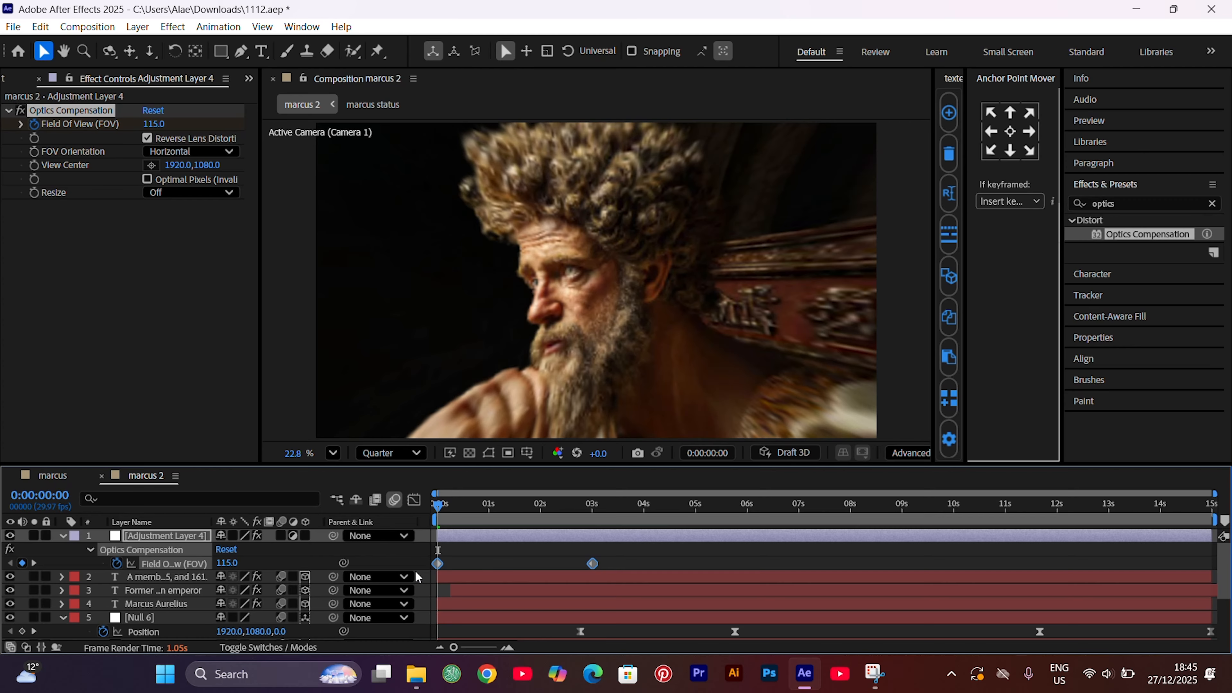
key(F9)
Reshape the Field Of View speed graph into a steep early peak by lengthening the 3-second keyframe's incoming handle
click(414, 499)
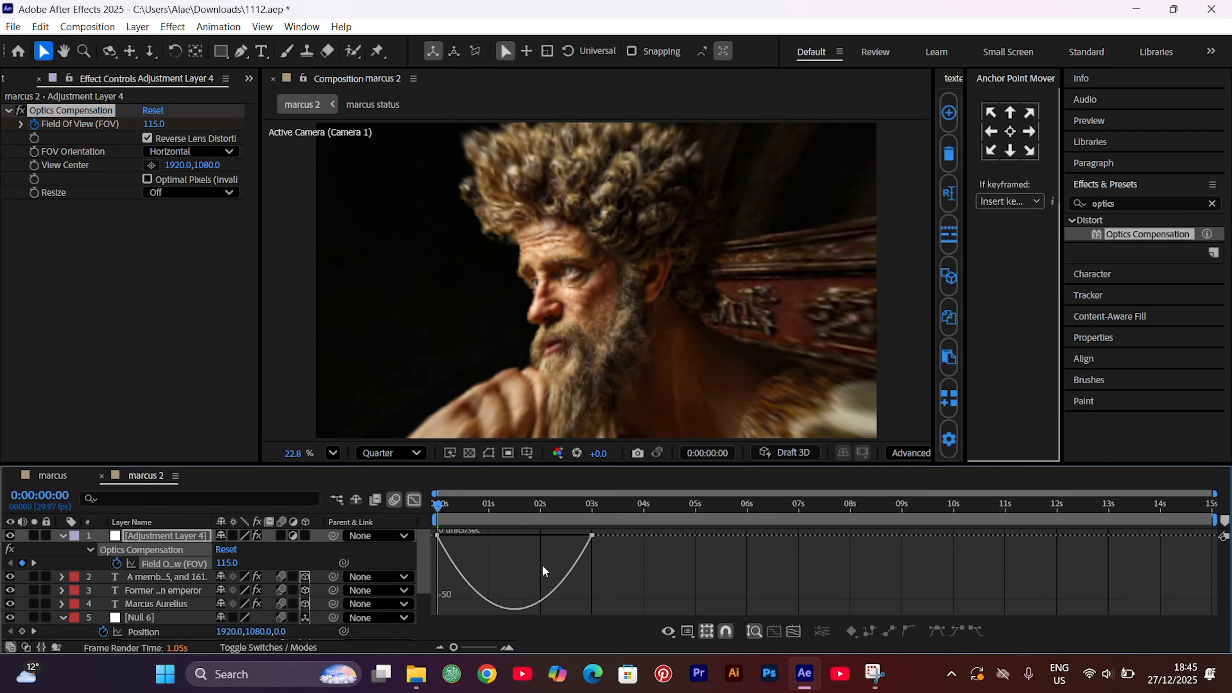
drag(565, 610, 666, 503)
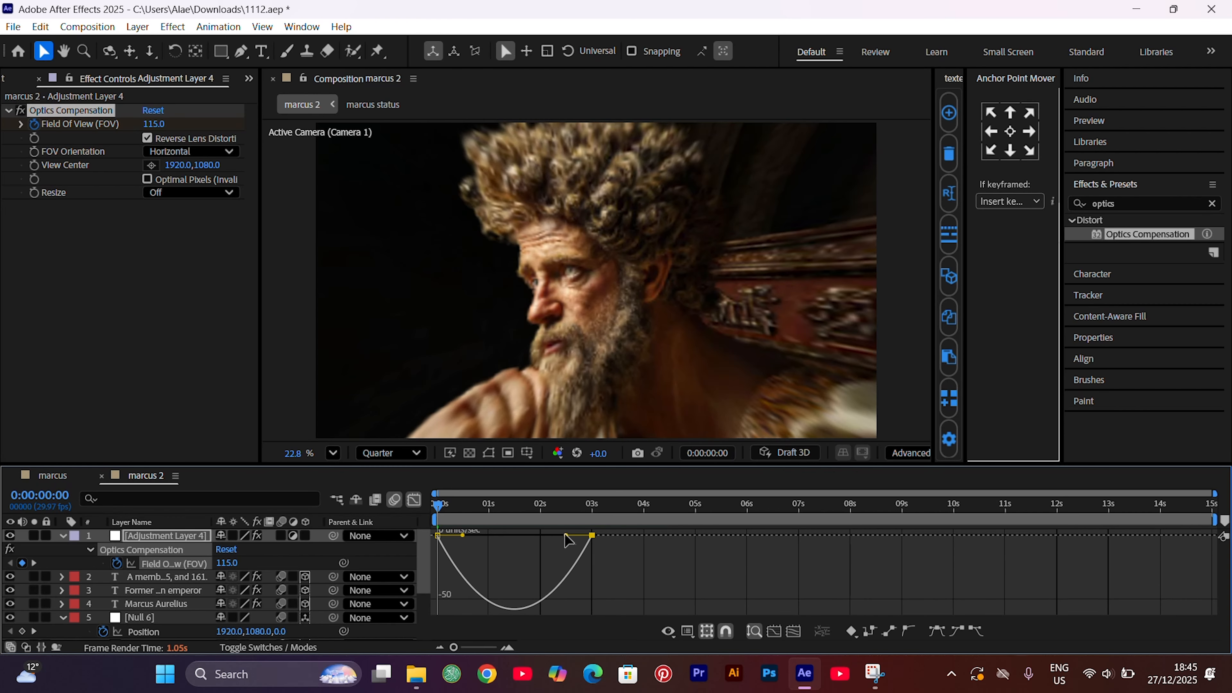
drag(567, 540, 490, 534)
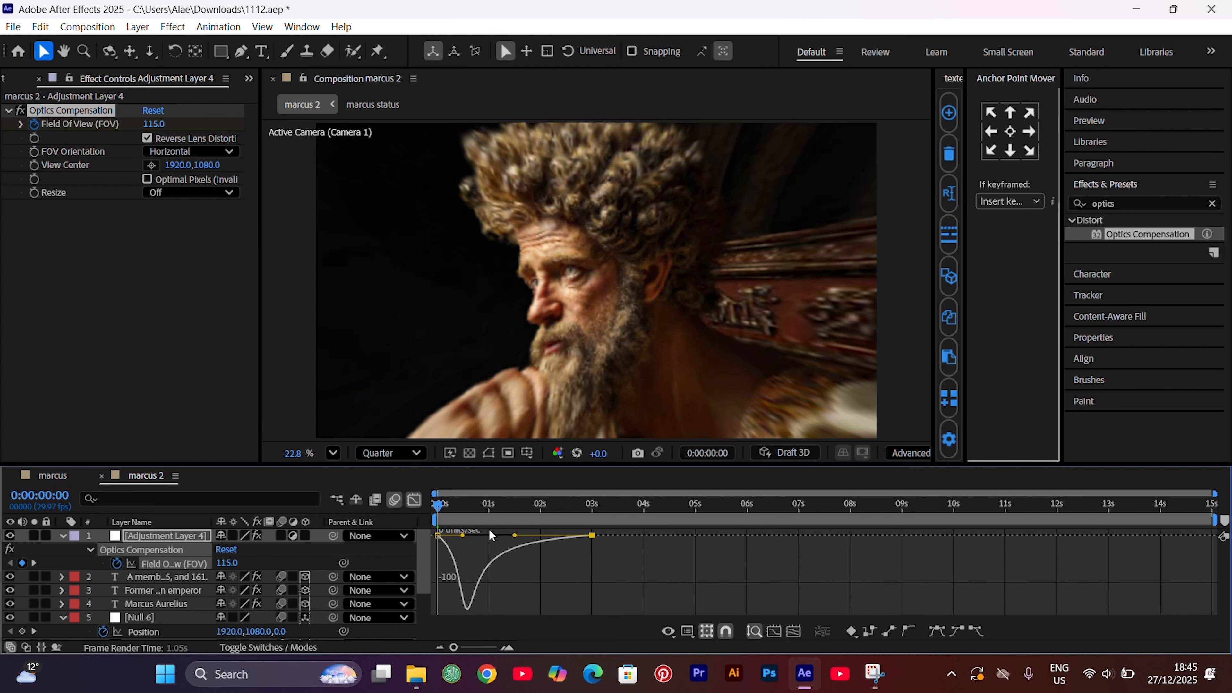
click(414, 501)
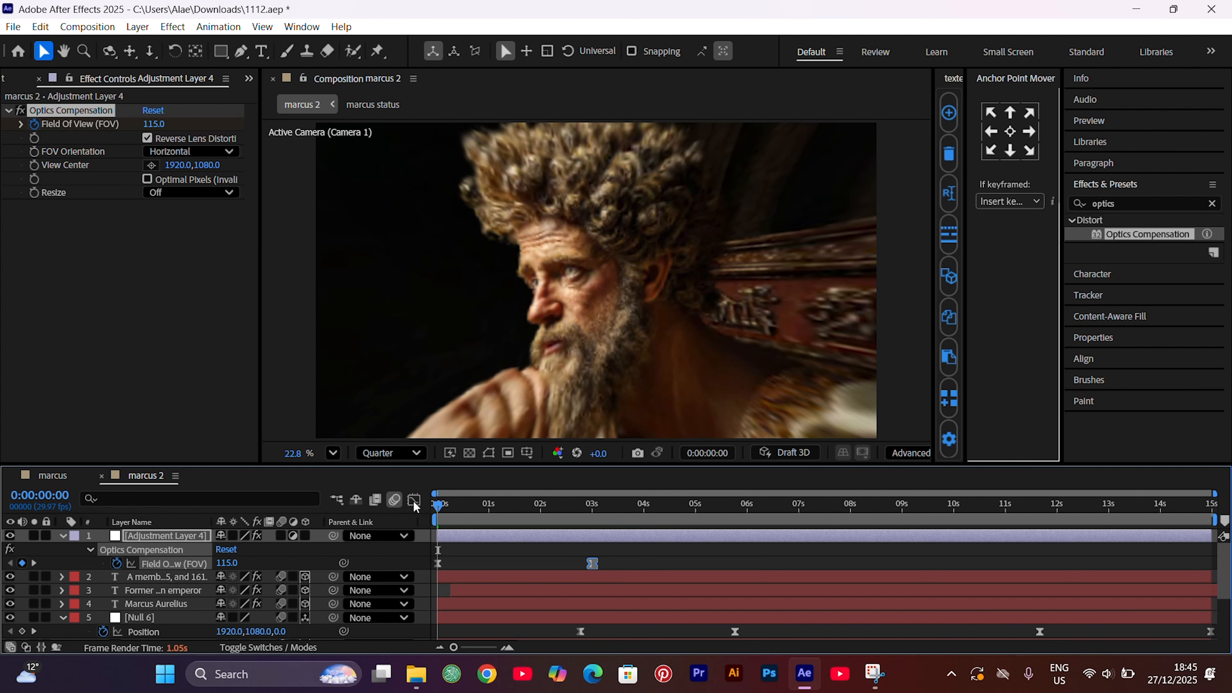
Preview the opening camera move with the animated lens distortion
click(472, 552)
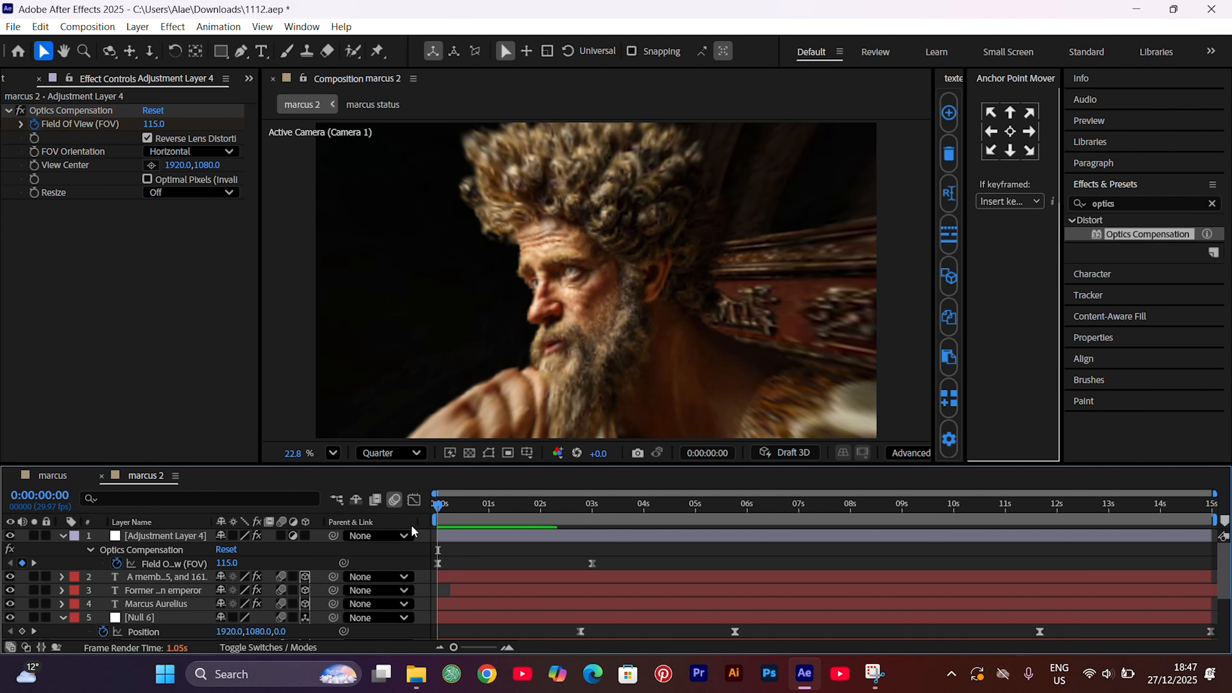
key(space)
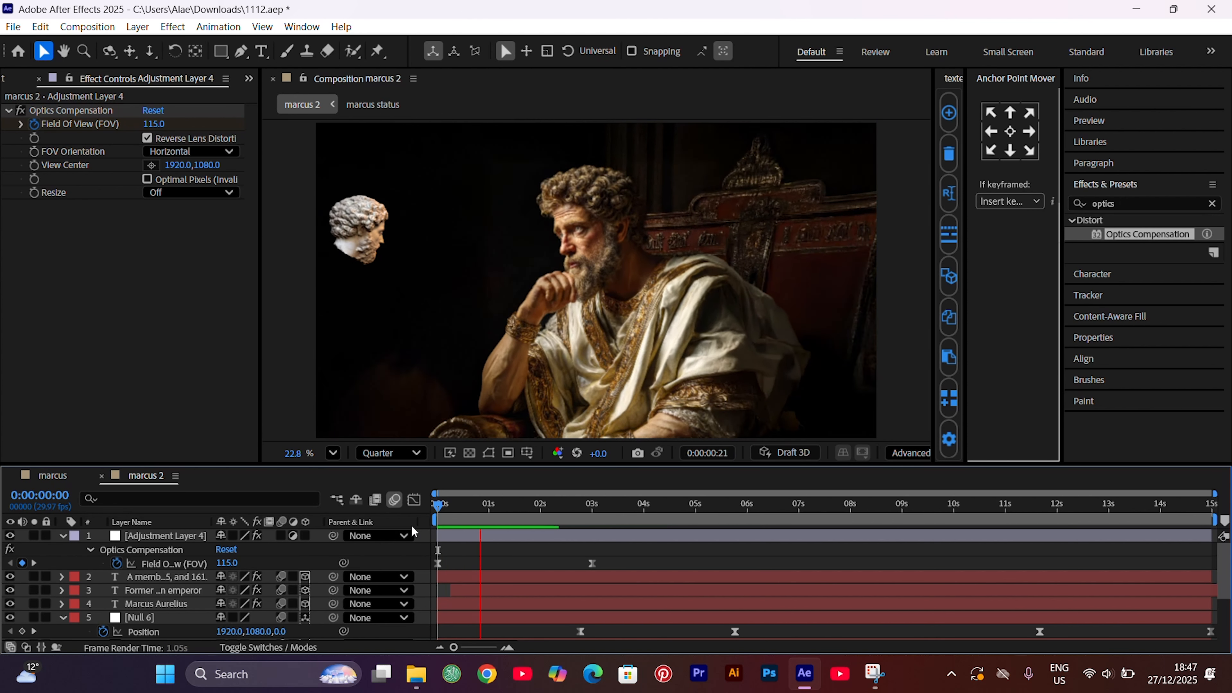
key(space)
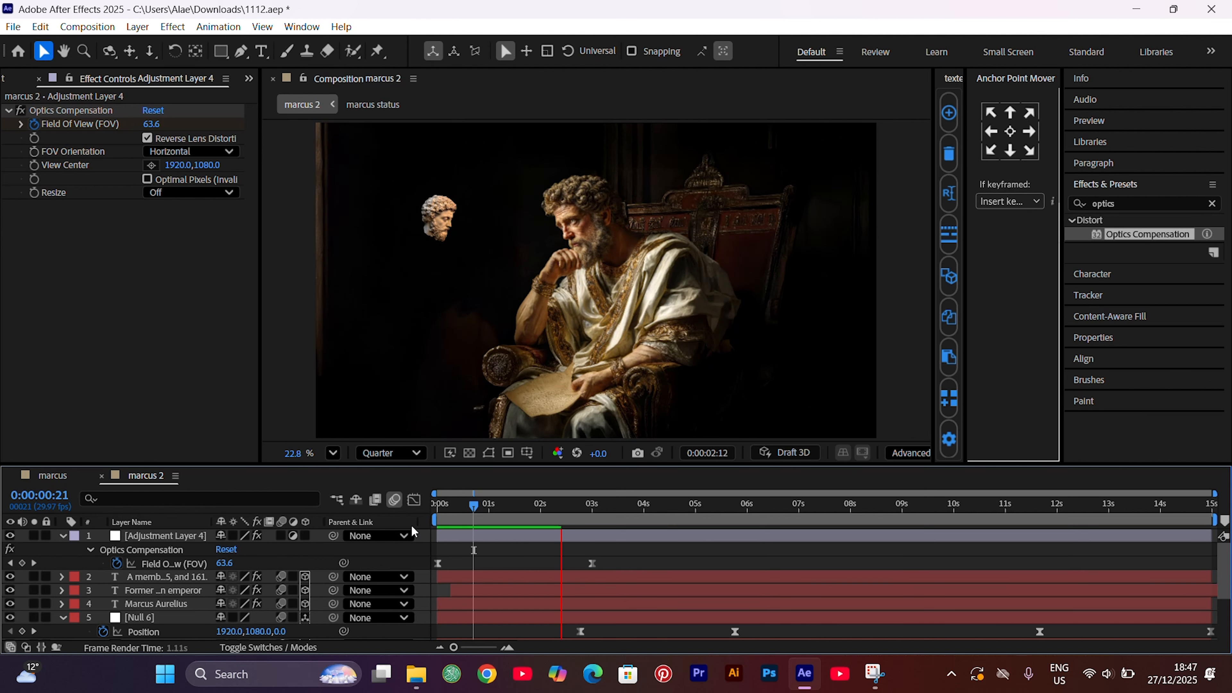
key(space)
Collapse the layer properties, add a second adjustment layer on top and apply the Stylize Glow effect to it
key(u)
key(ctrl+alt+y)
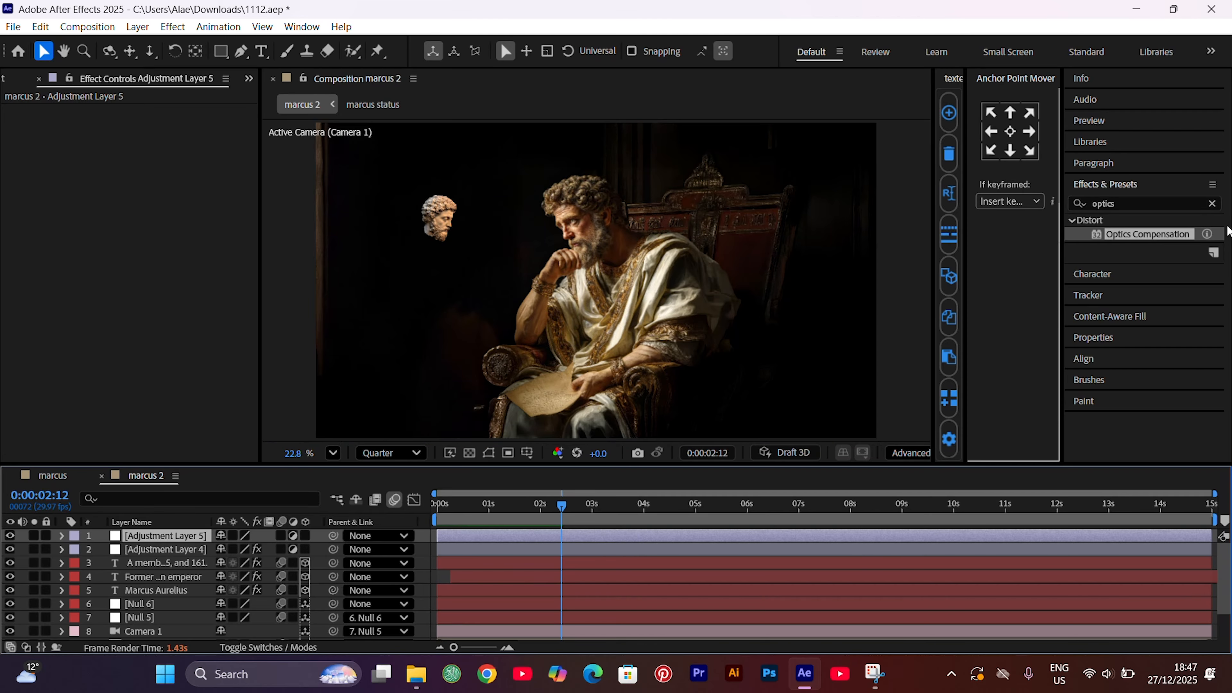
drag(1120, 203, 1091, 206)
text(g)
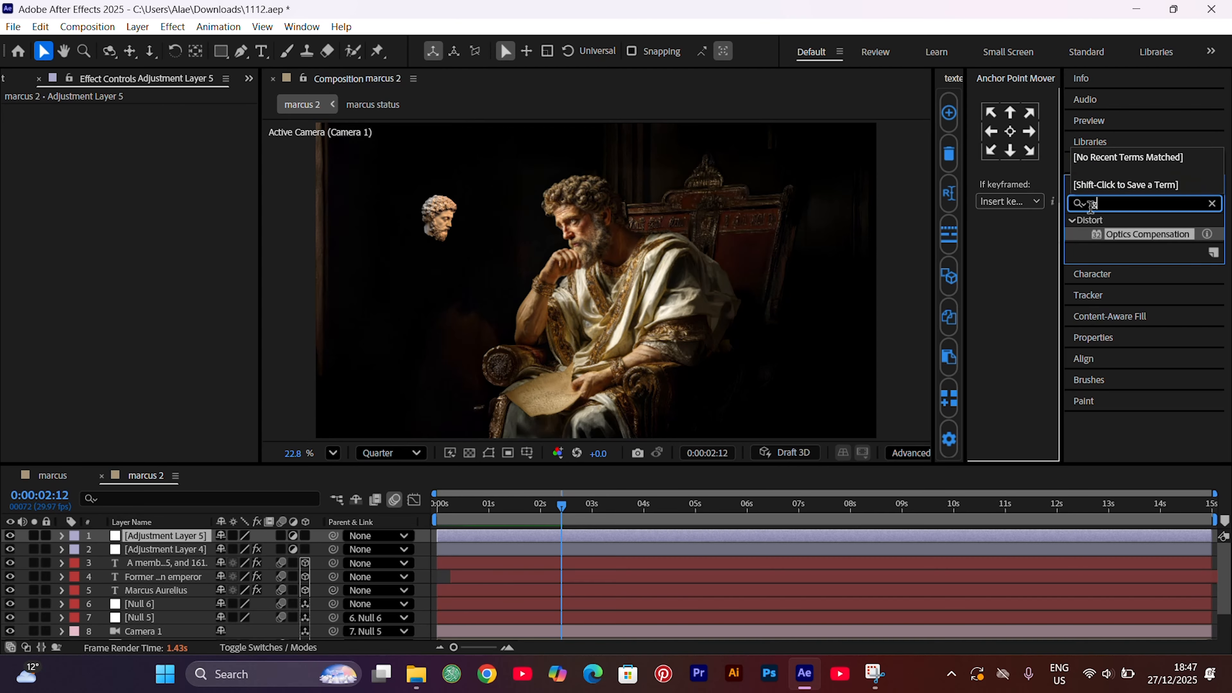
text(low)
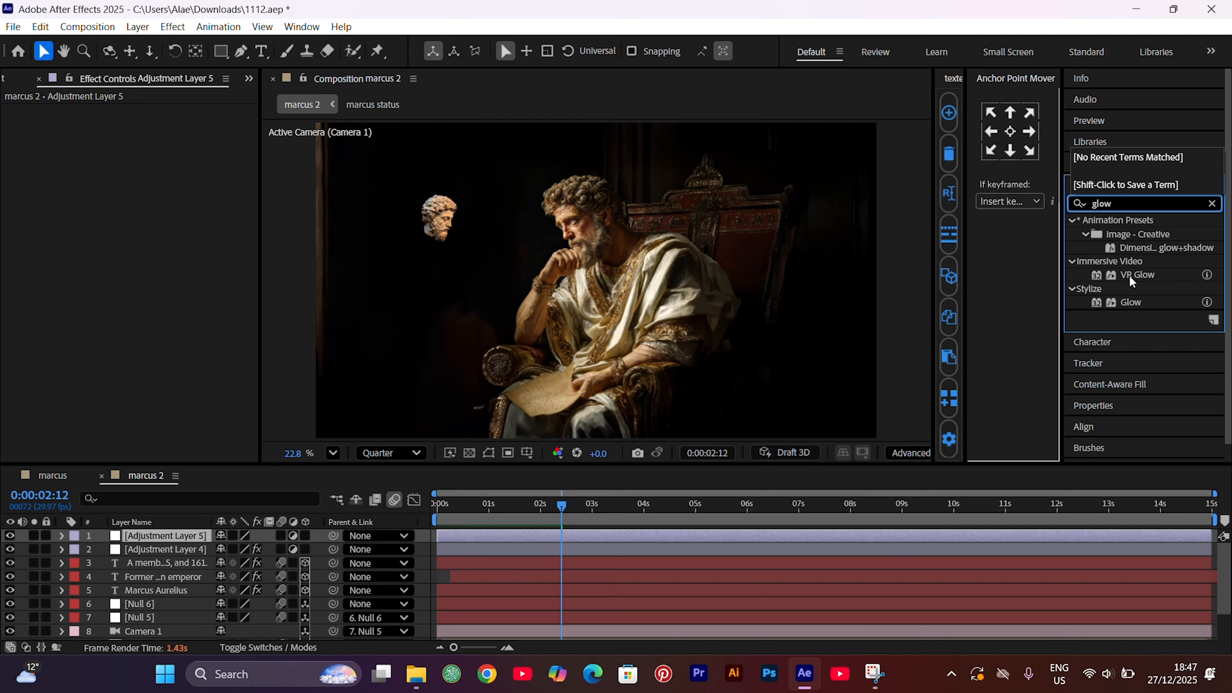
drag(1130, 300, 633, 535)
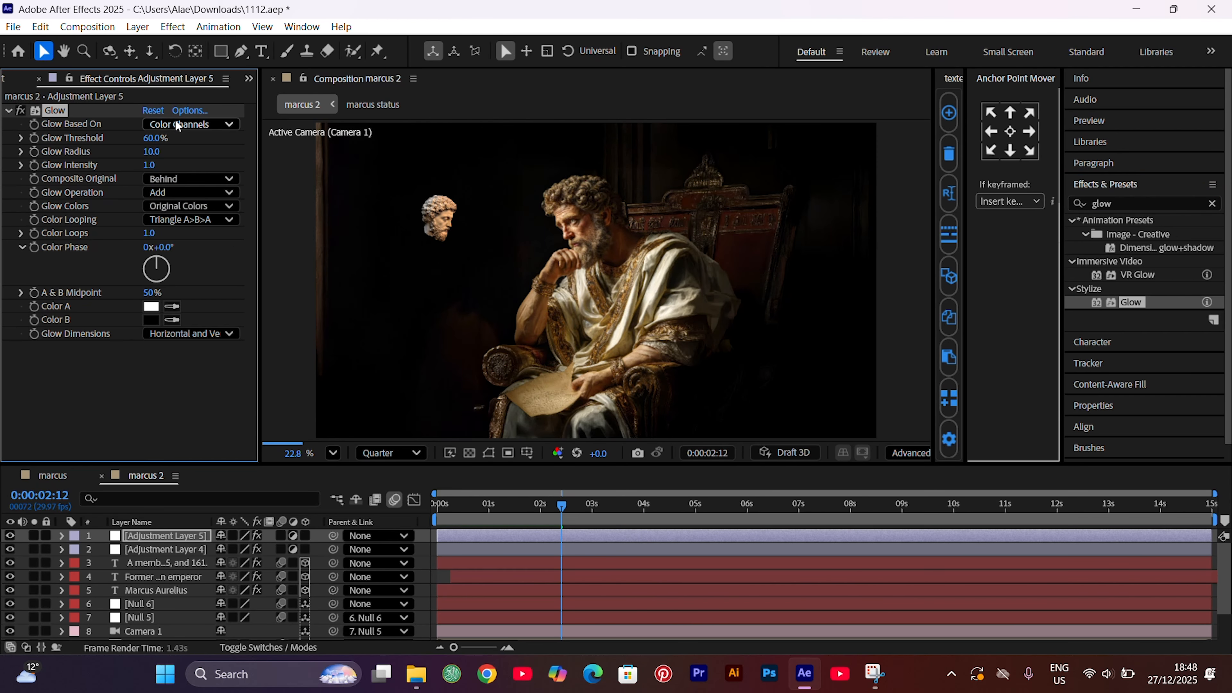
Set the Glow Radius to 219
click(150, 152)
text(219)
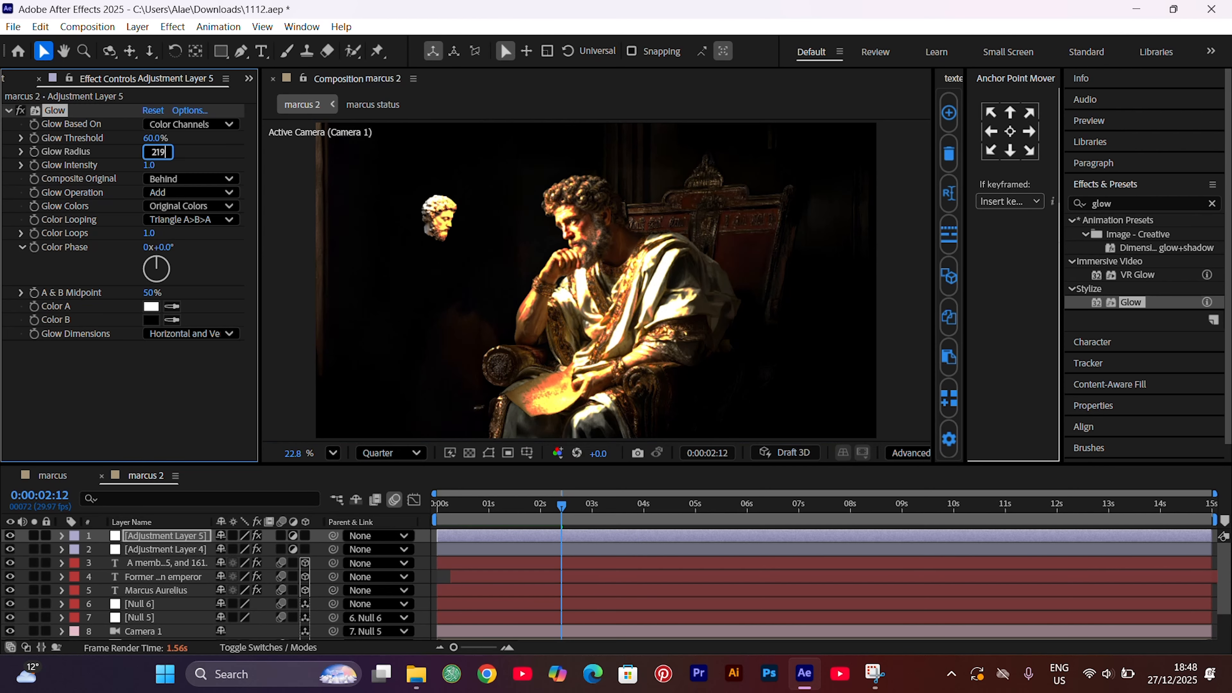
key(Return)
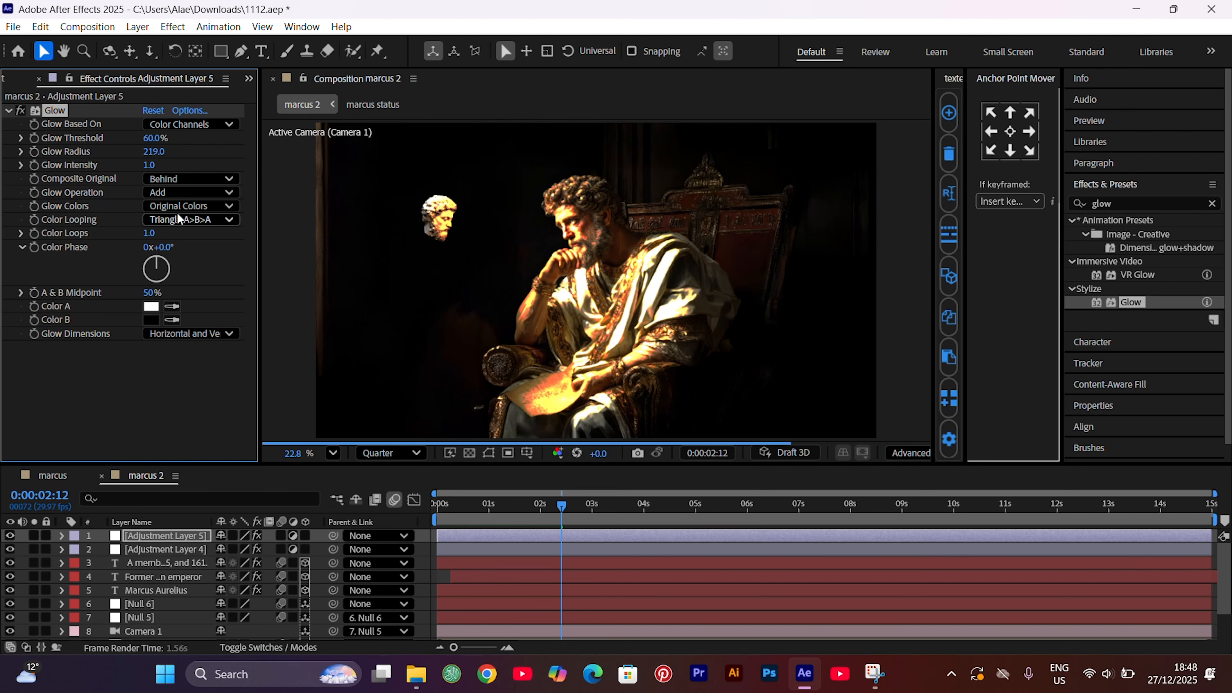
Set the glow adjustment layer's opacity to 60% and collapse its properties
key(t)
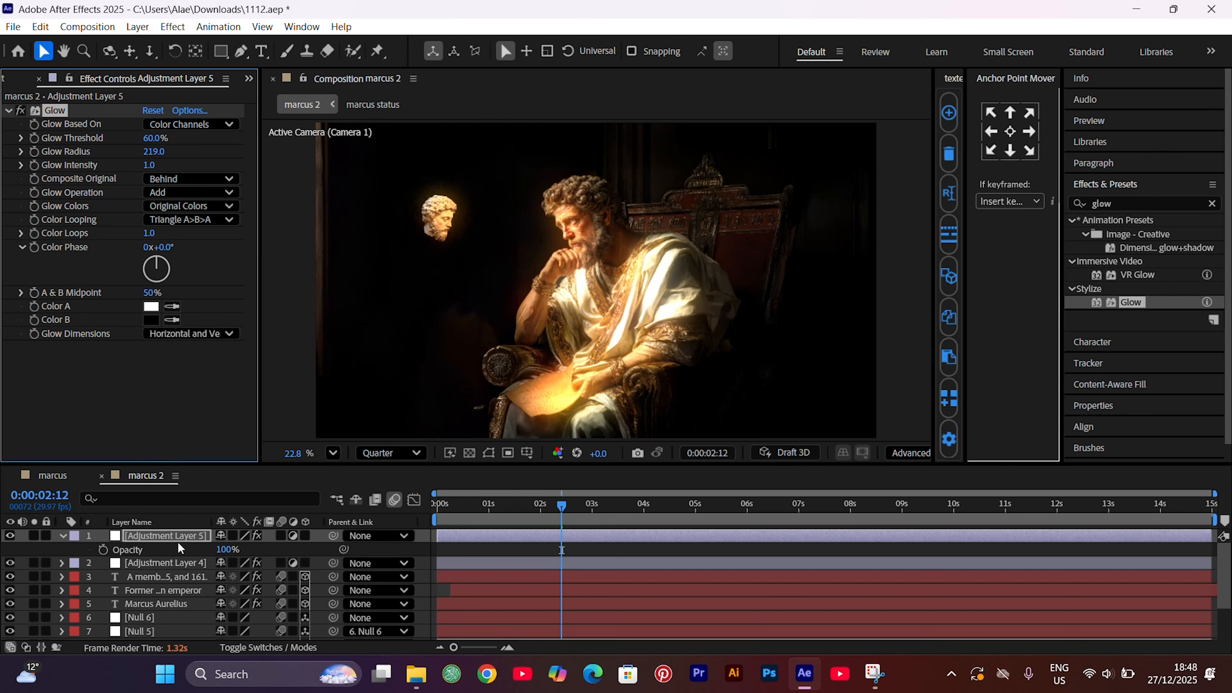
click(221, 550)
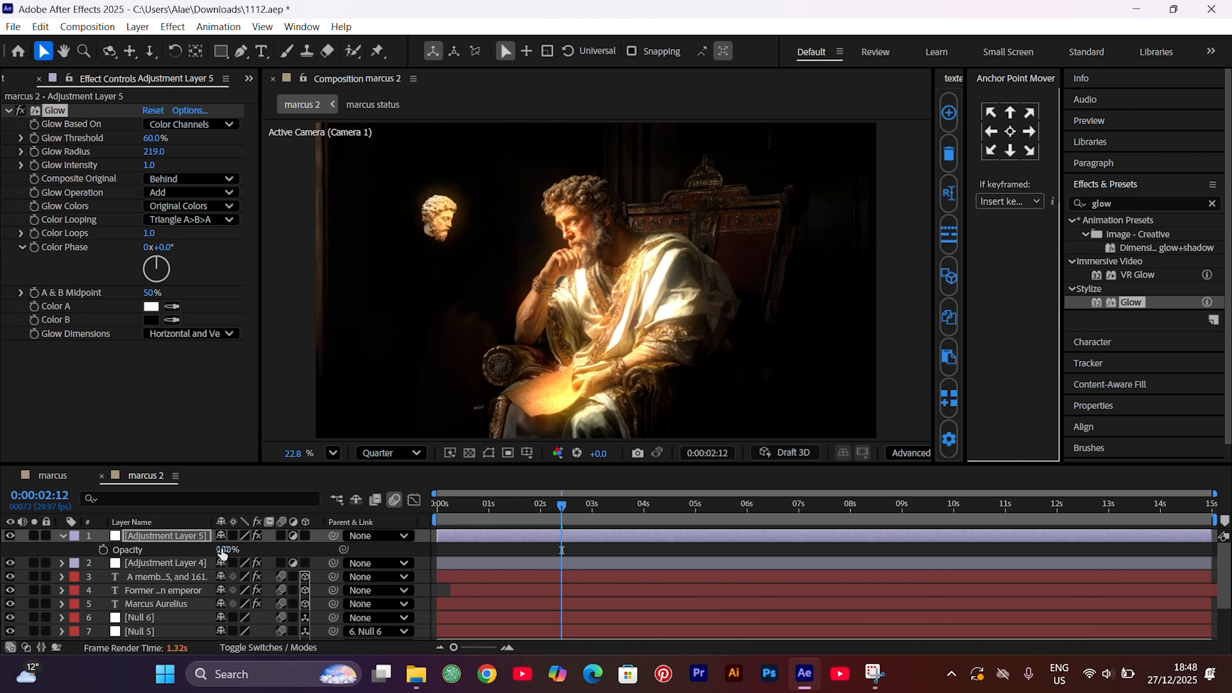
text(60)
key(Return)
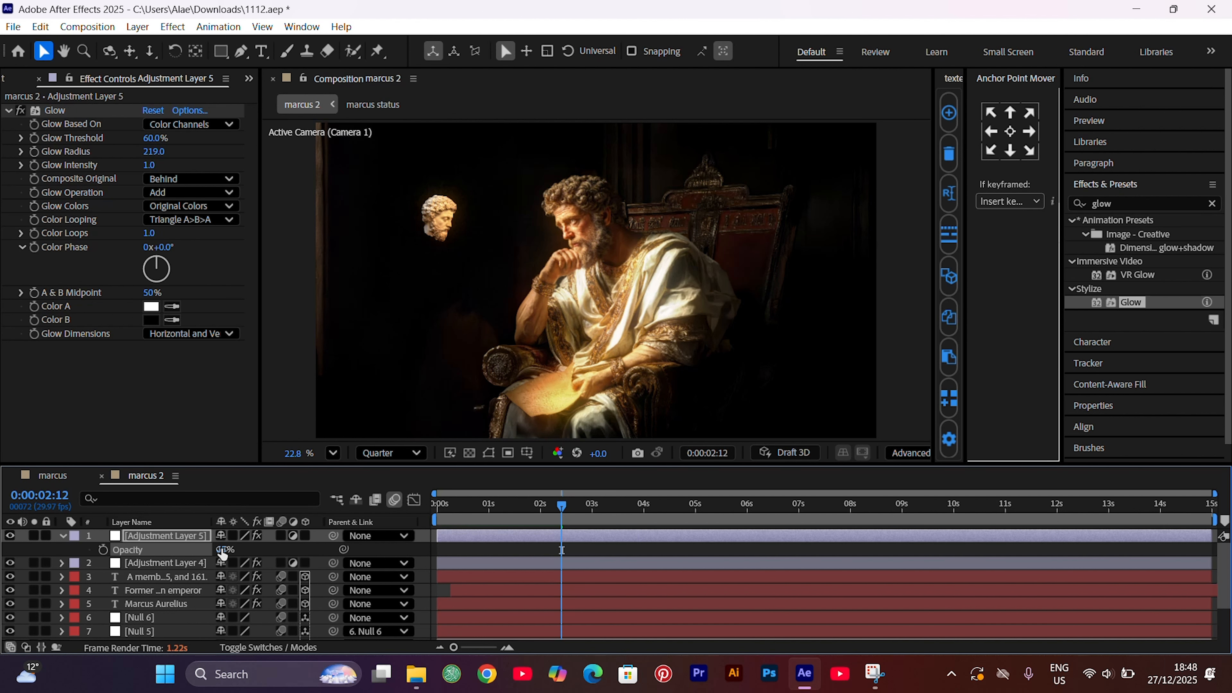
click(61, 535)
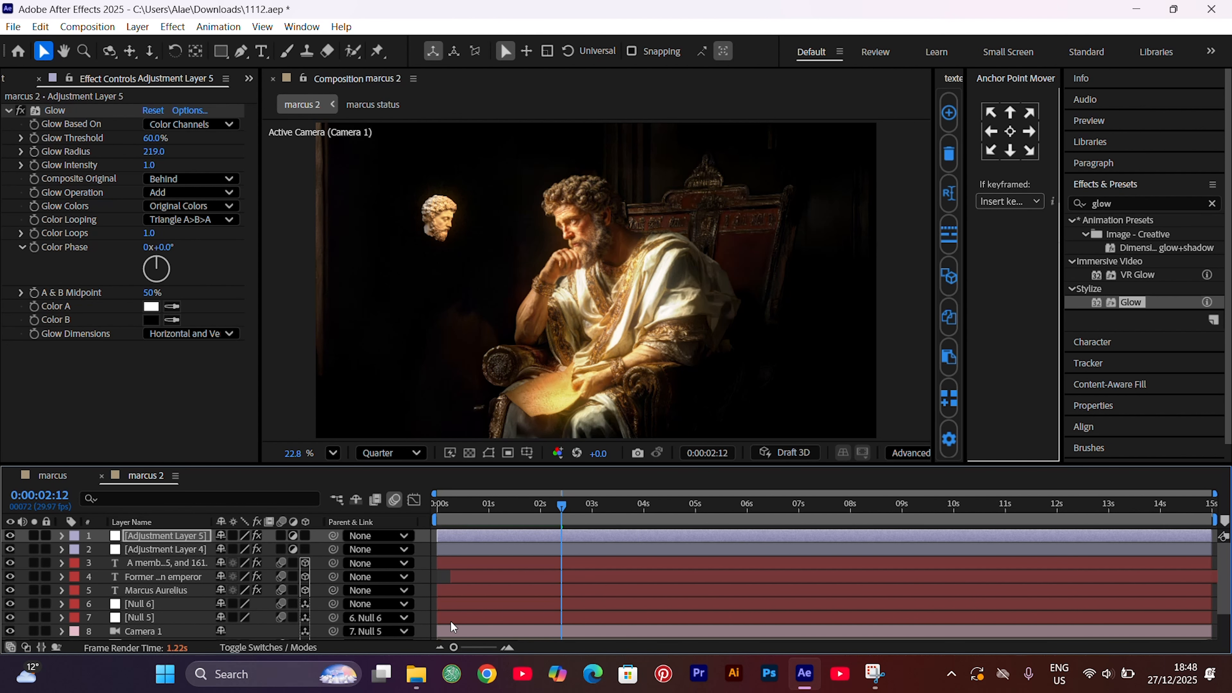
click(421, 580)
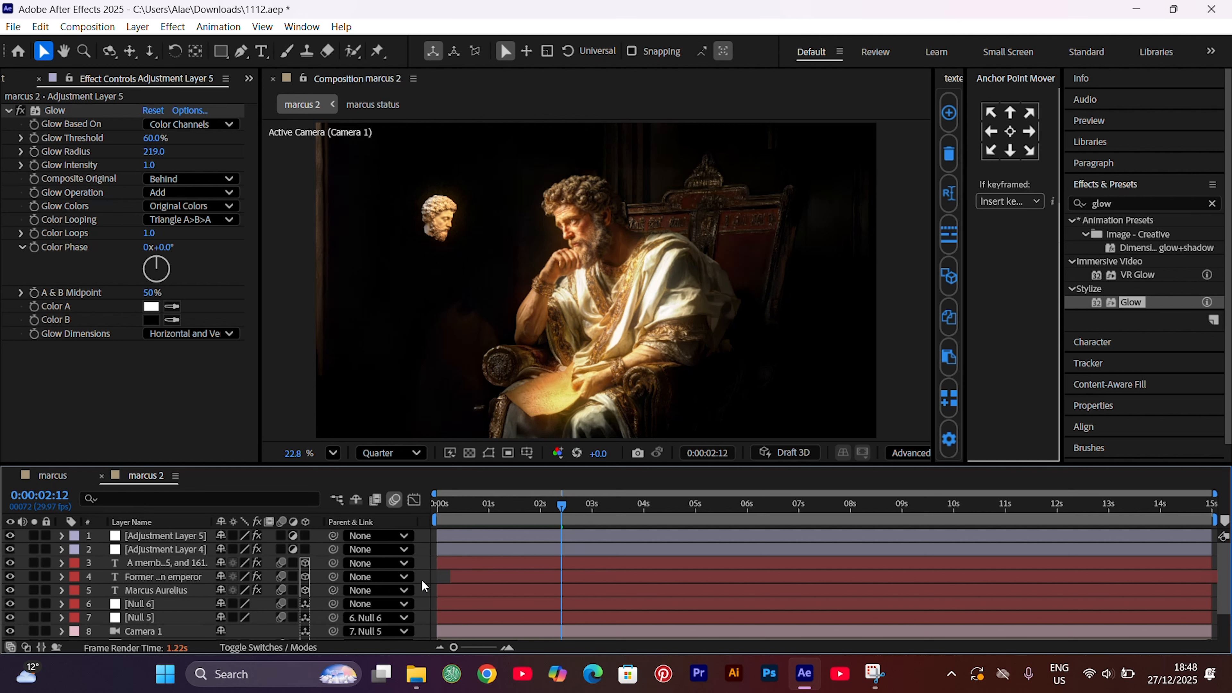
Add another adjustment layer at the top of marcus 2 and leave it deselected
key(ctrl+alt+y)
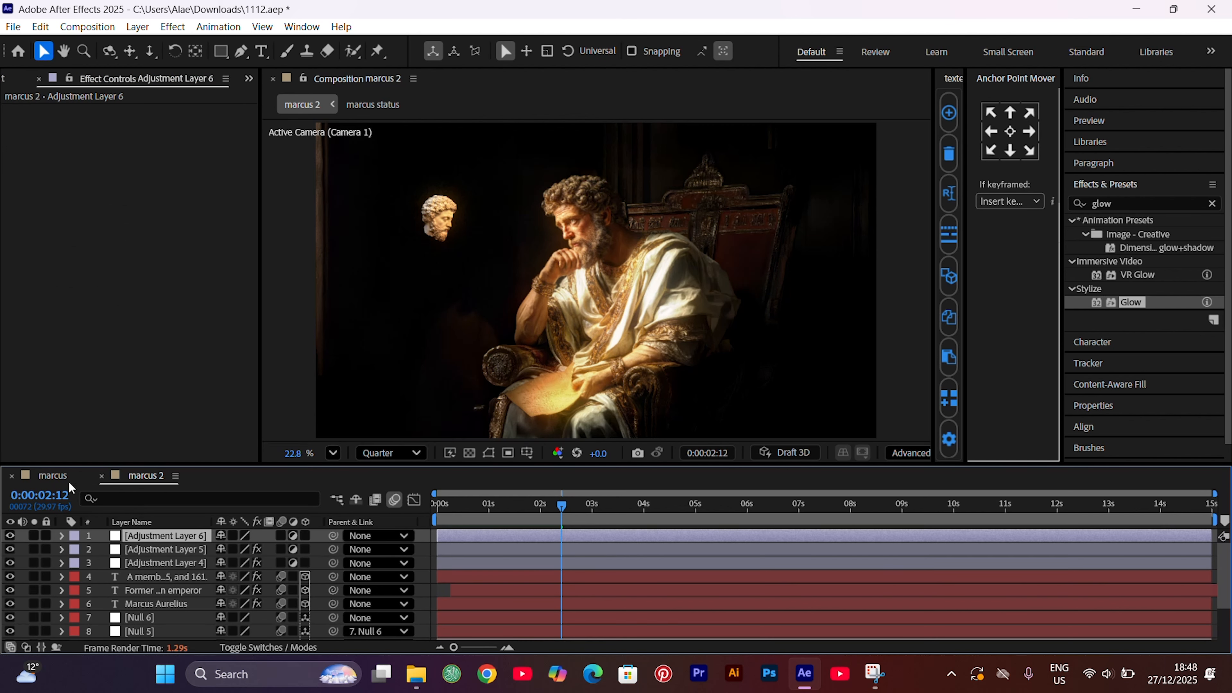
click(433, 590)
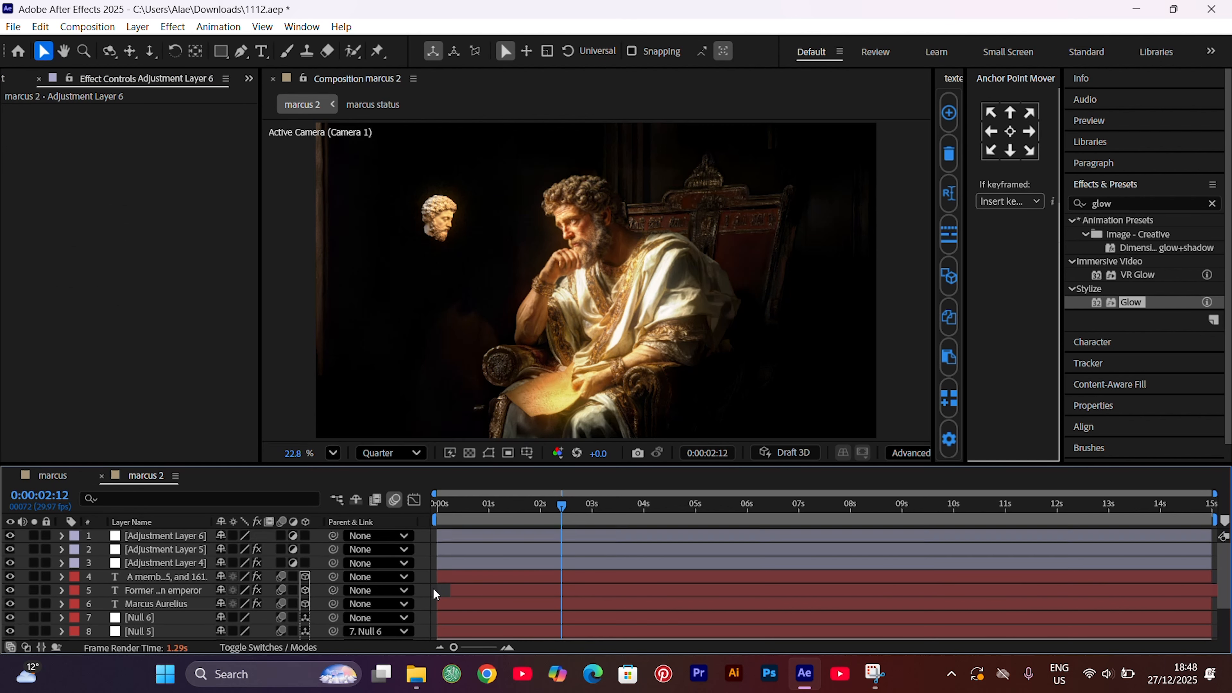
Apply the Stylize CC Vignette effect to the topmost adjustment layer in marcus 2
click(537, 538)
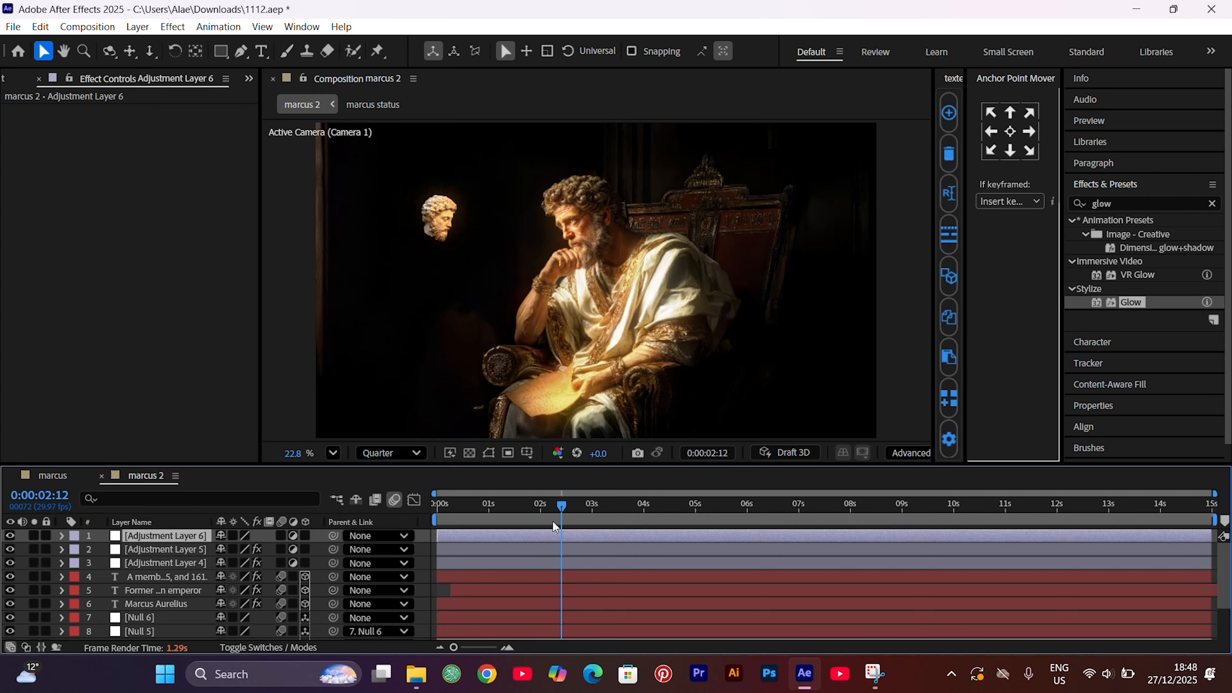
click(1119, 201)
double_click(1120, 202)
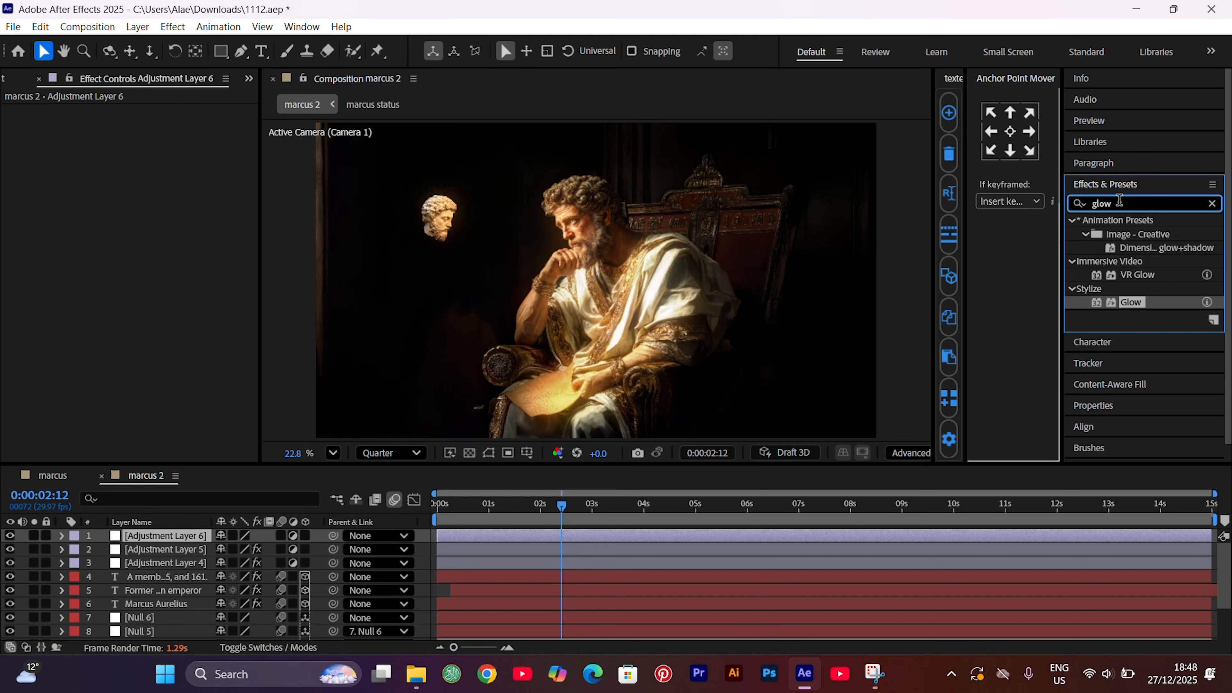
text(cc v)
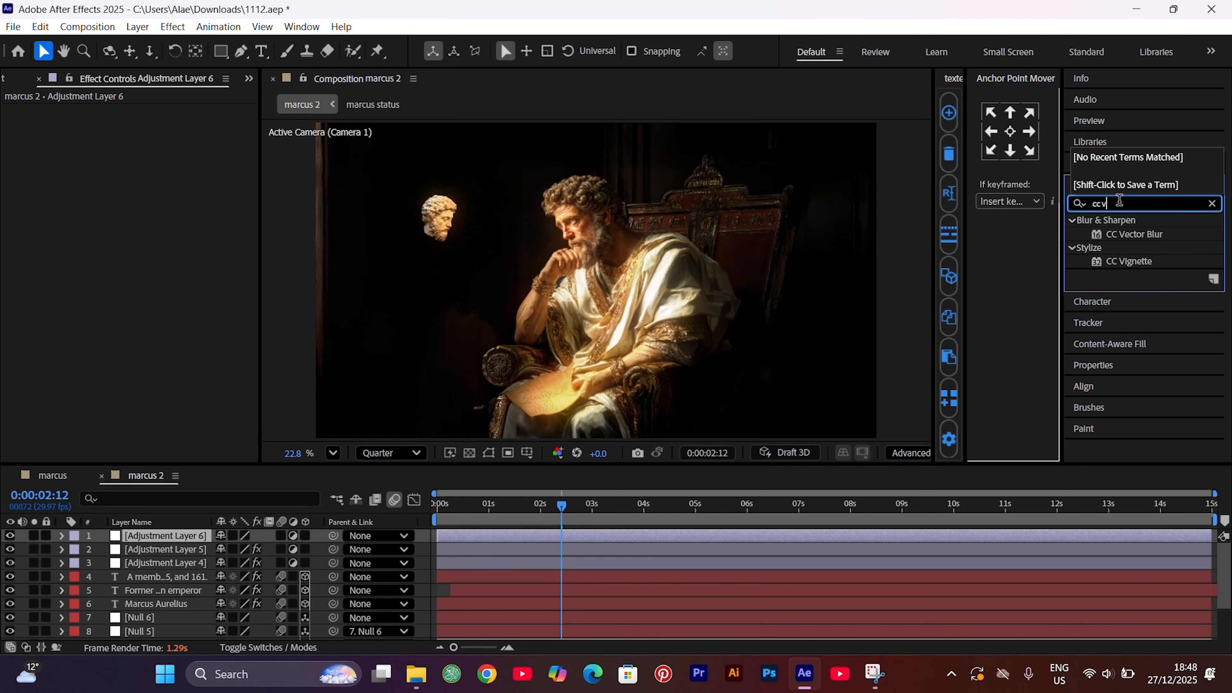
drag(1138, 260, 782, 539)
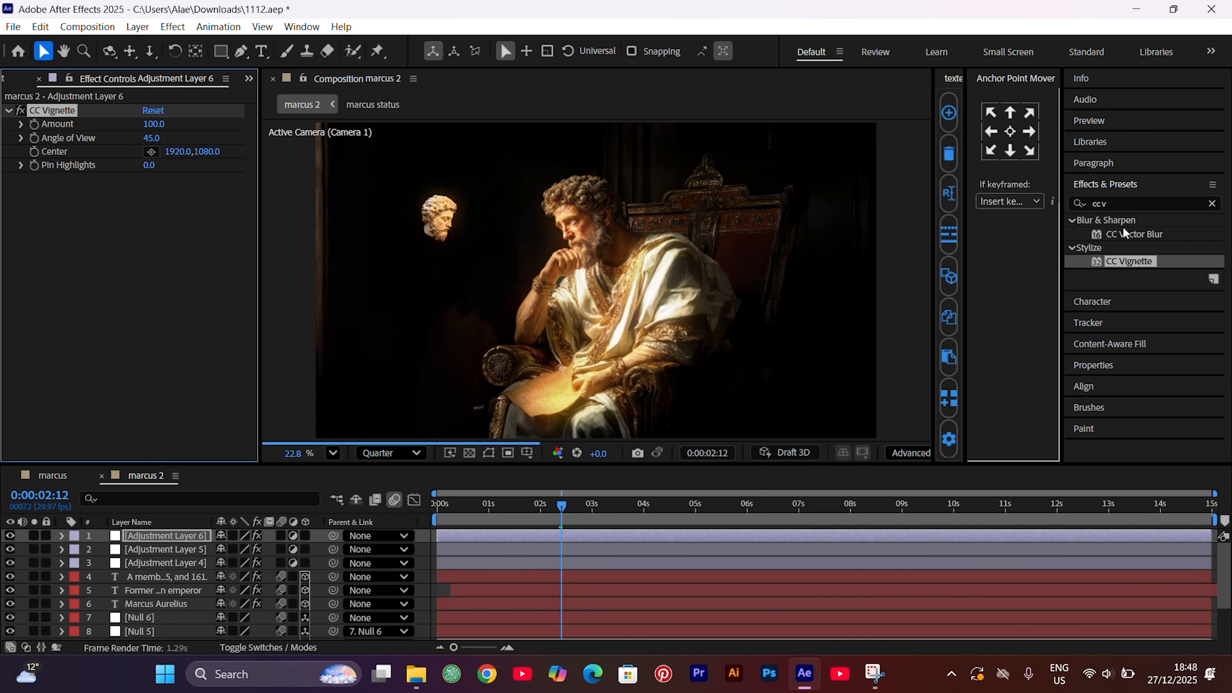
Add the Noise & Grain Noise effect to the same adjustment layer
click(1110, 203)
text(n)
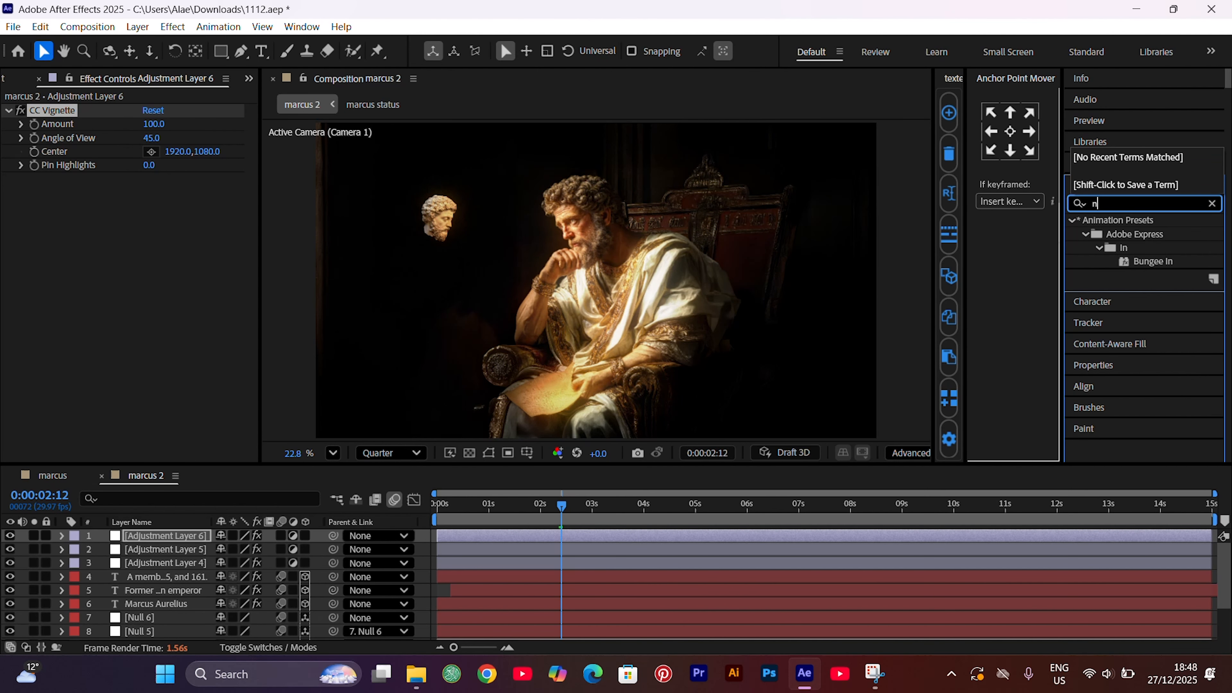
text(oise)
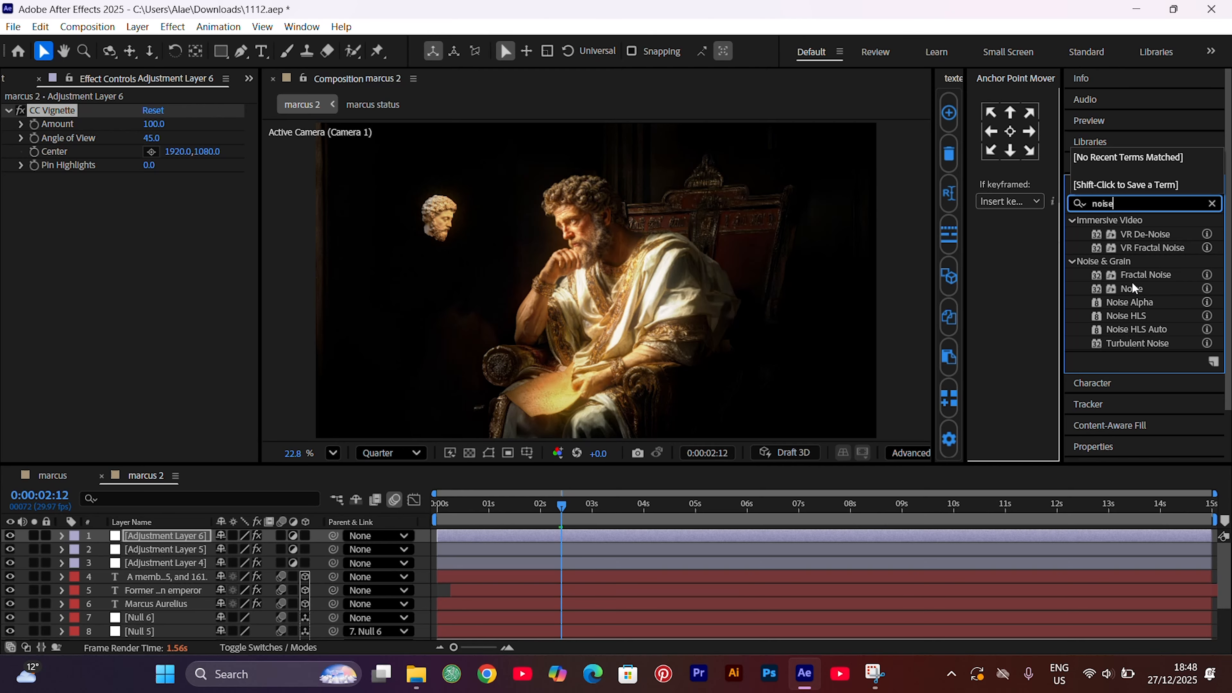
drag(1131, 289, 728, 535)
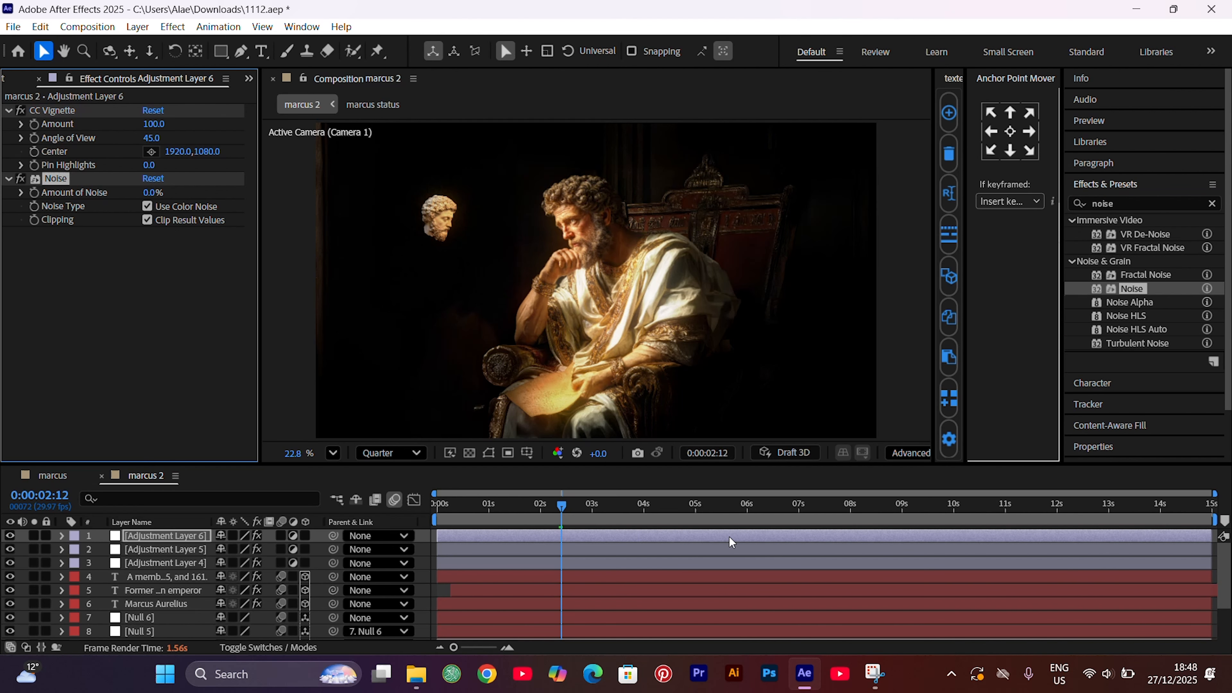
Set the Amount of Noise to 12% and deselect the adjustment layer
click(152, 193)
text(12)
key(Return)
click(430, 586)
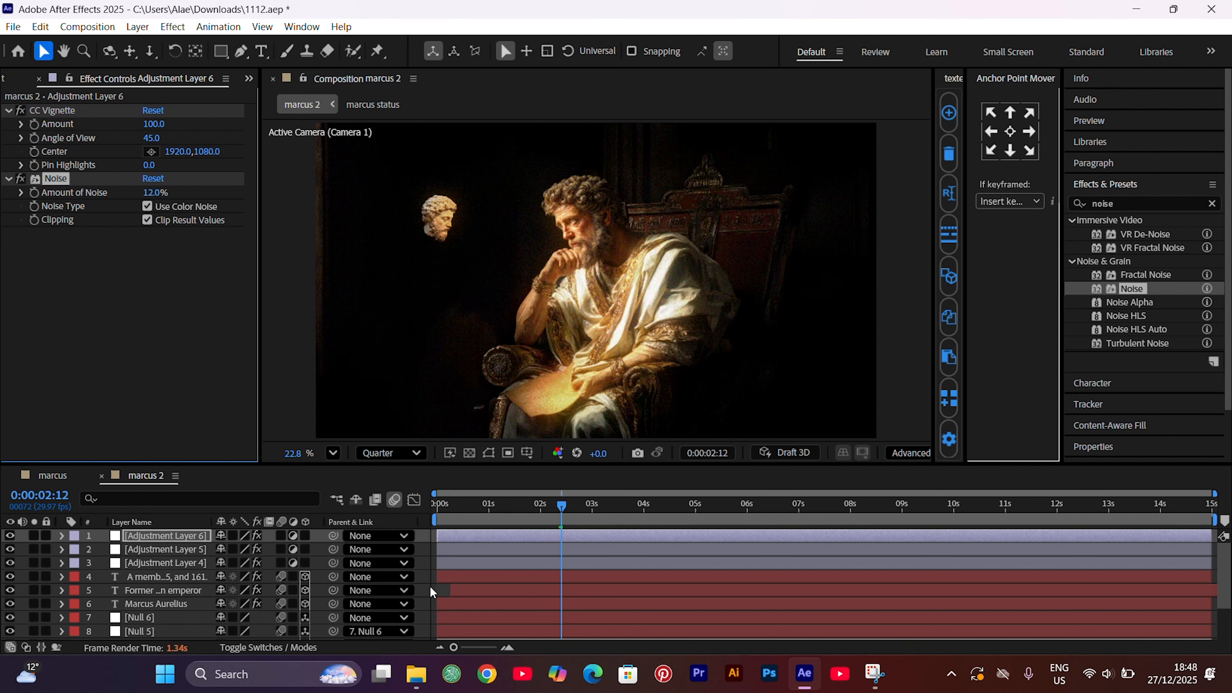
click(427, 584)
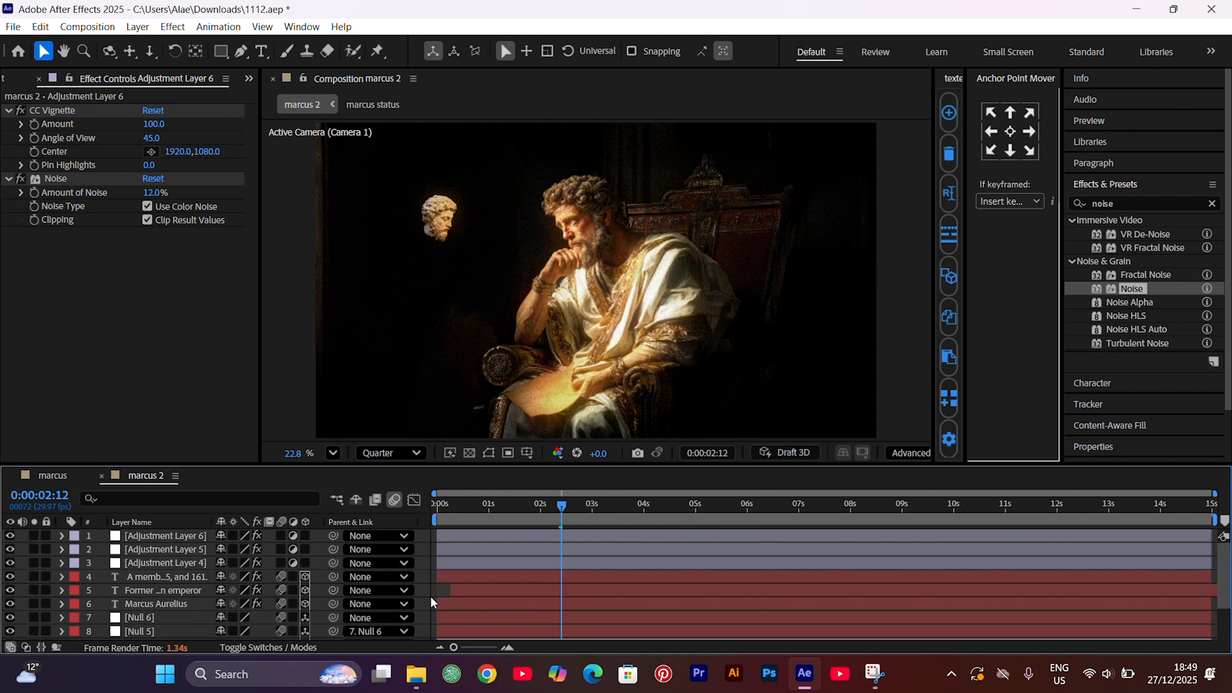
Place Texturelabs_Paper_378L.jpg directly below the top adjustment layer and scale it to 95%
click(7, 78)
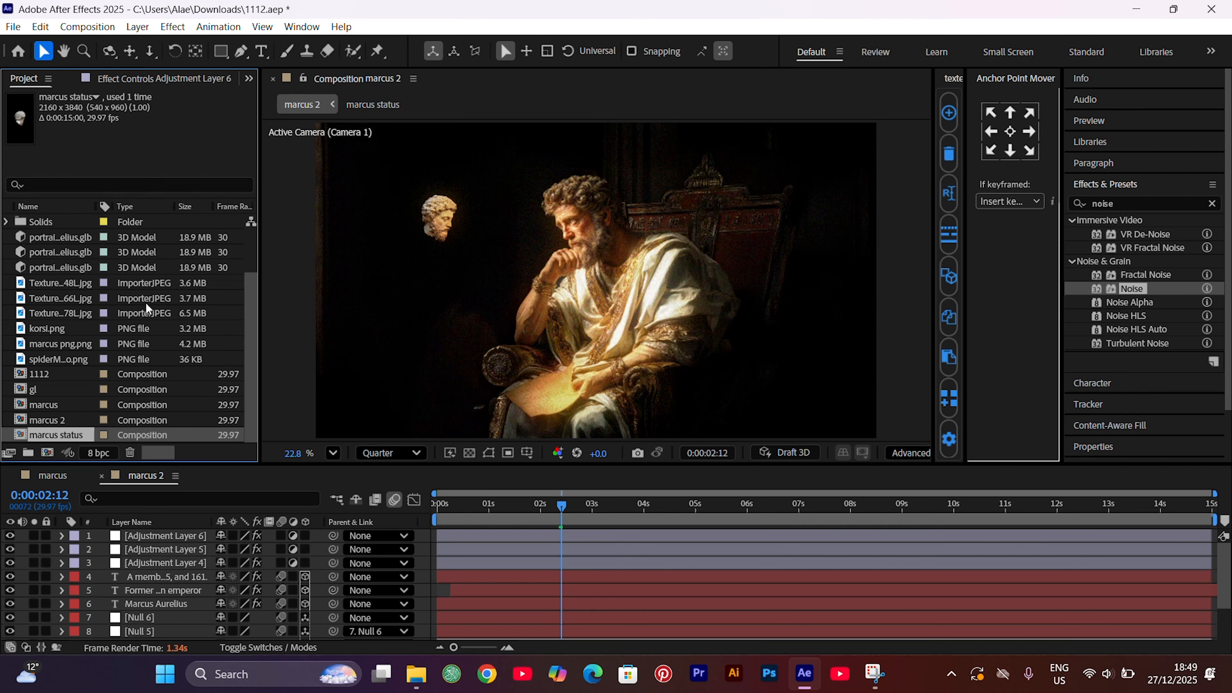
drag(82, 313, 168, 539)
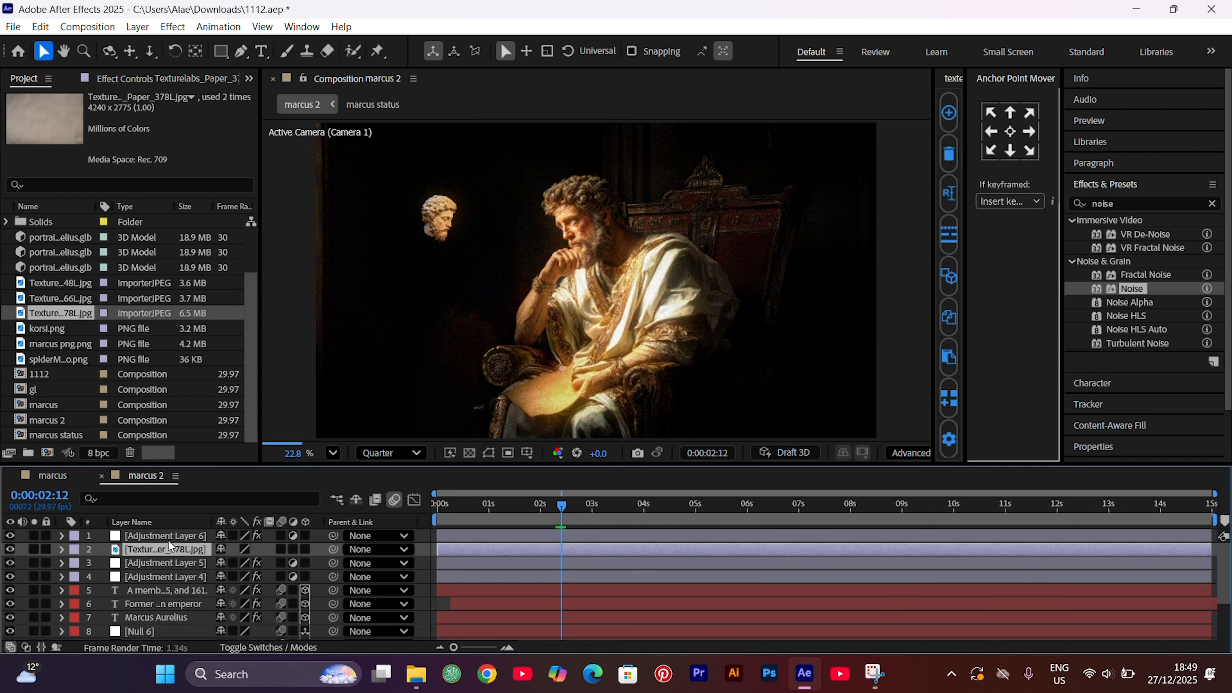
key(s)
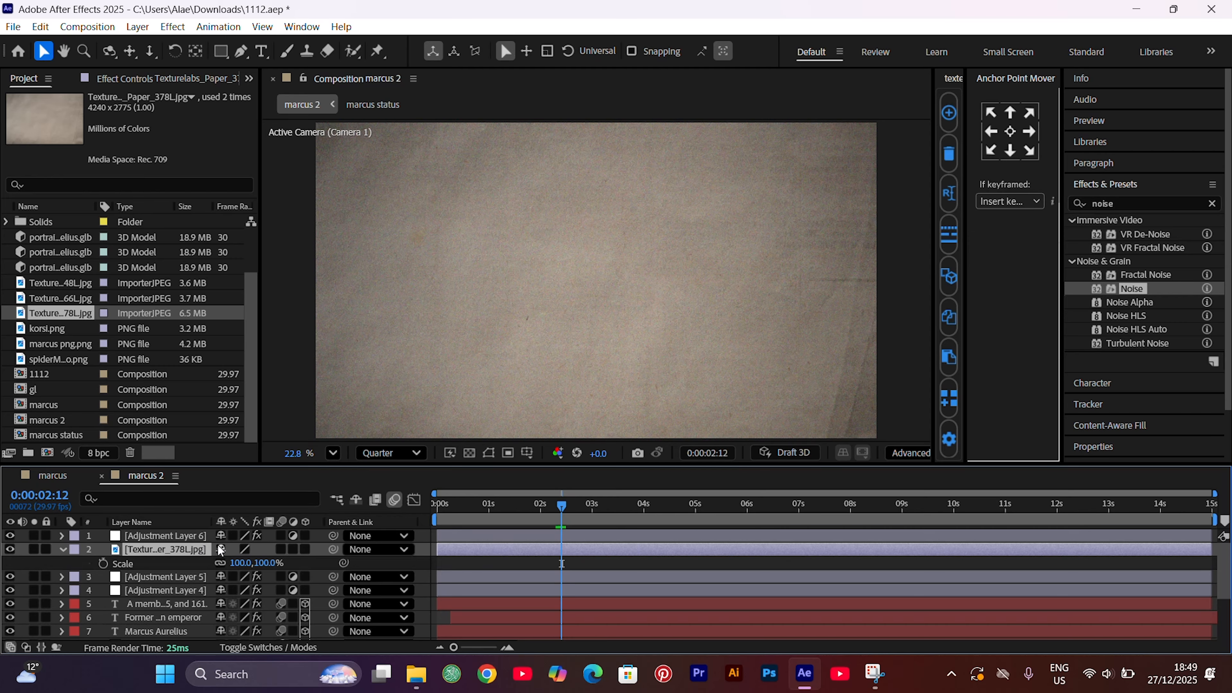
drag(238, 566, 223, 567)
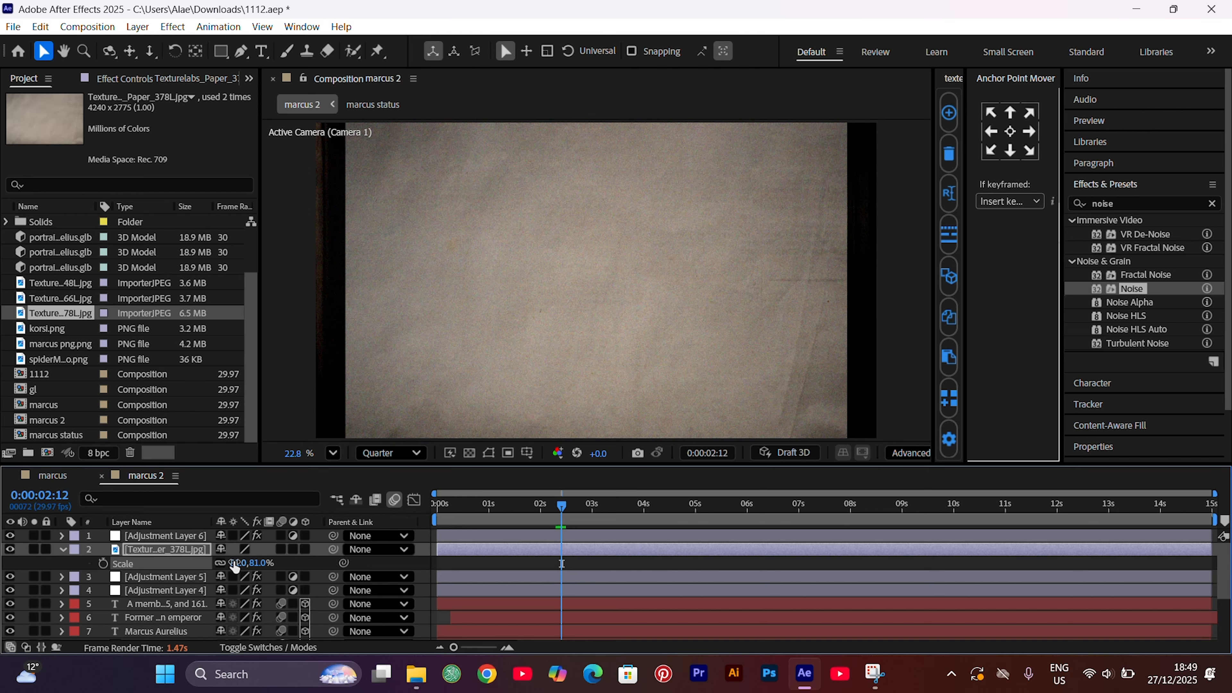
drag(235, 566, 244, 565)
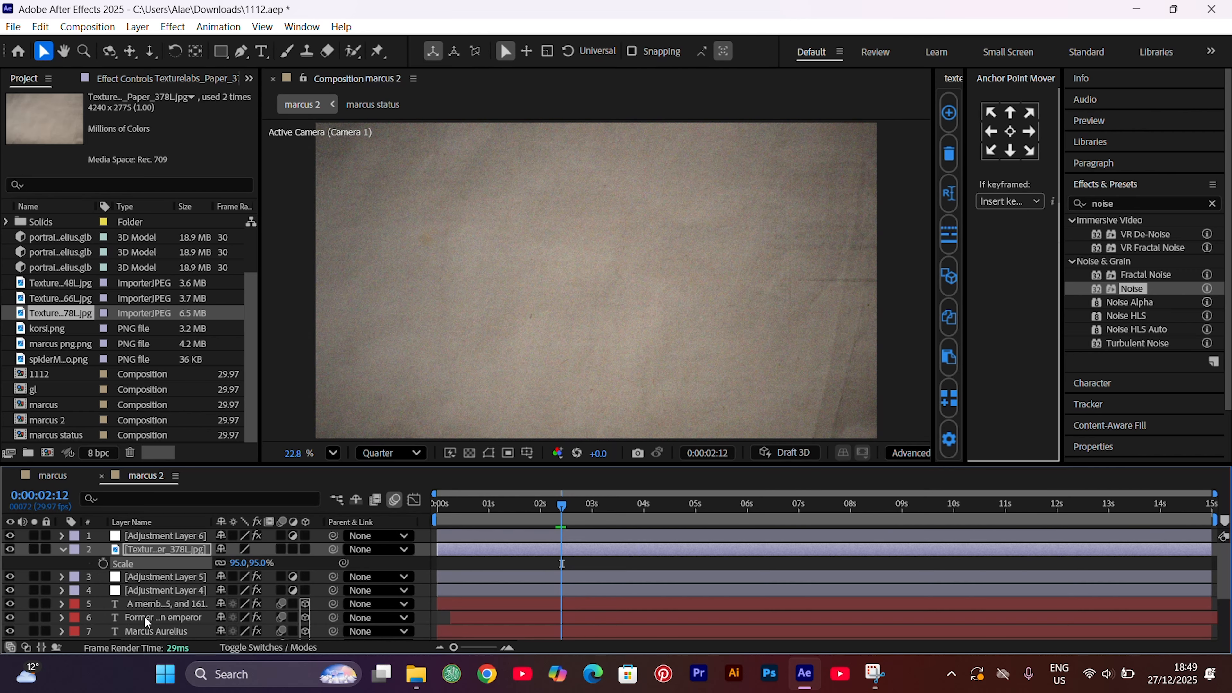
Set the 378L paper texture layer's blending mode to Overlay and its opacity to 6%
click(31, 646)
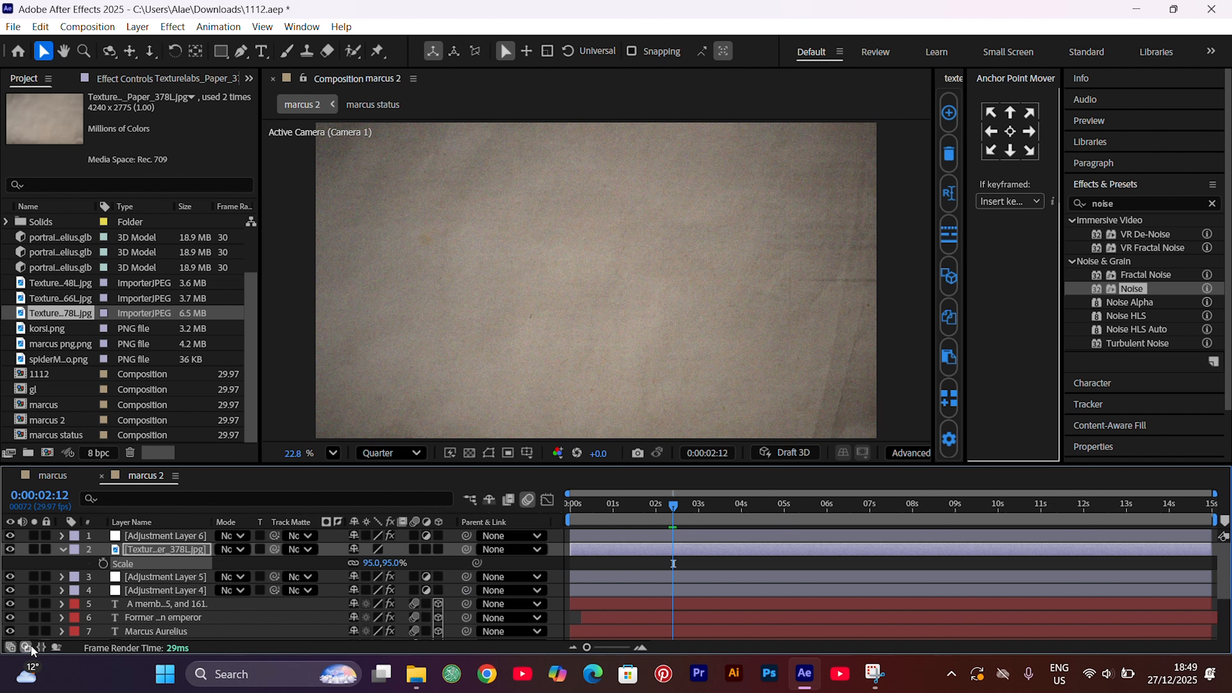
click(242, 548)
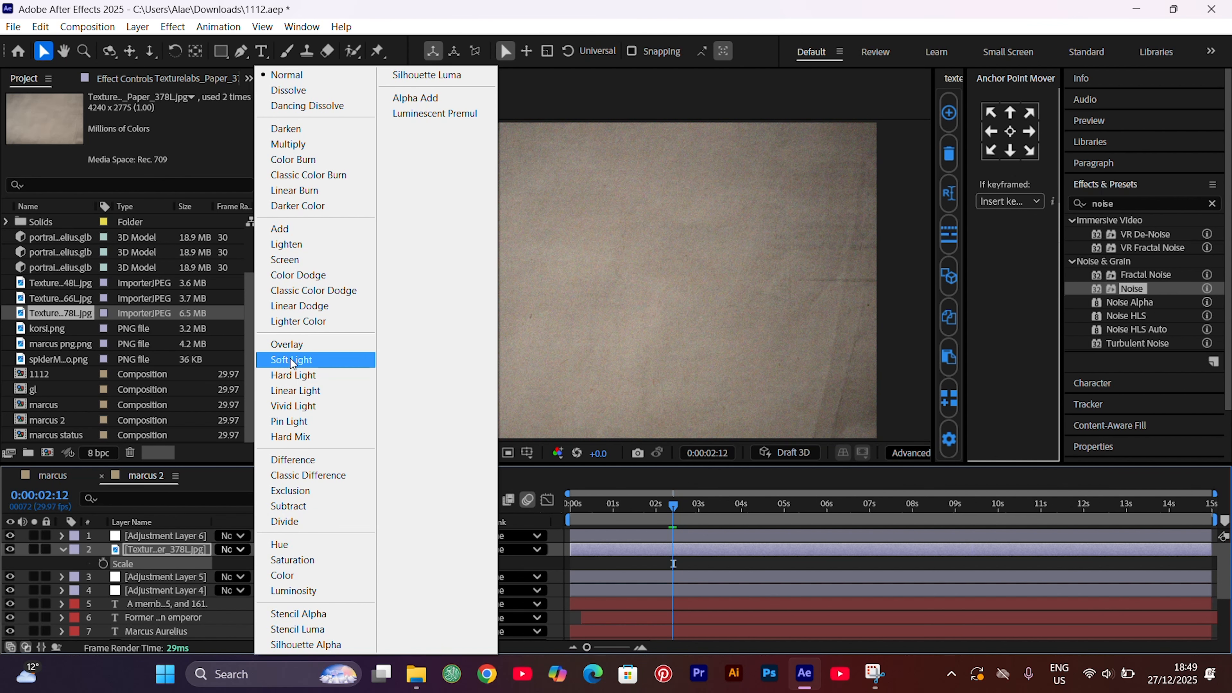
click(291, 345)
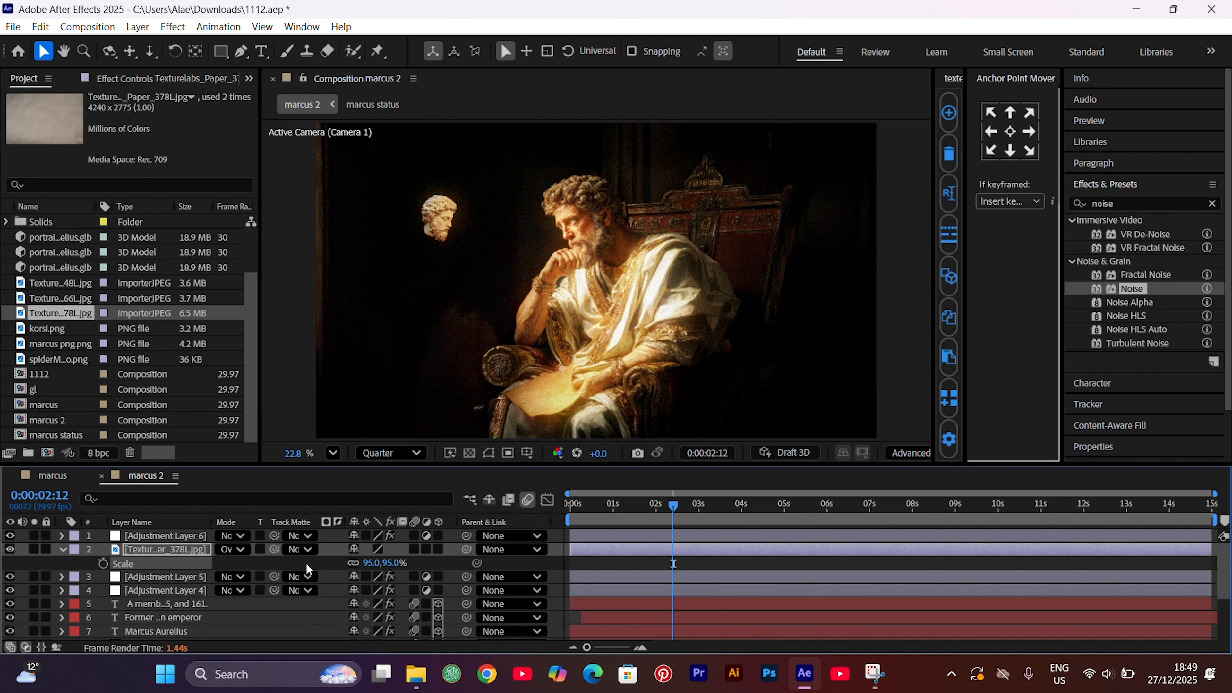
key(t)
click(355, 564)
text(6)
key(Return)
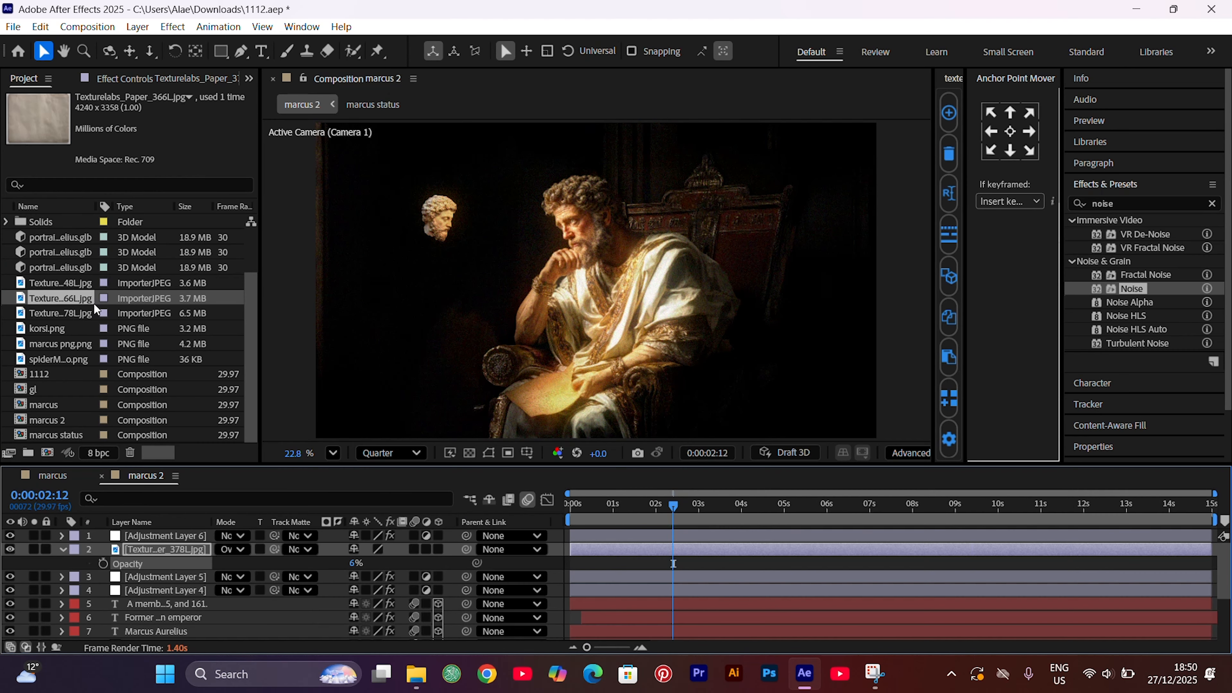
Place Texturelabs_Paper_366L.jpg directly below the top adjustment layer and set its blending mode to Overlay
drag(70, 298, 178, 549)
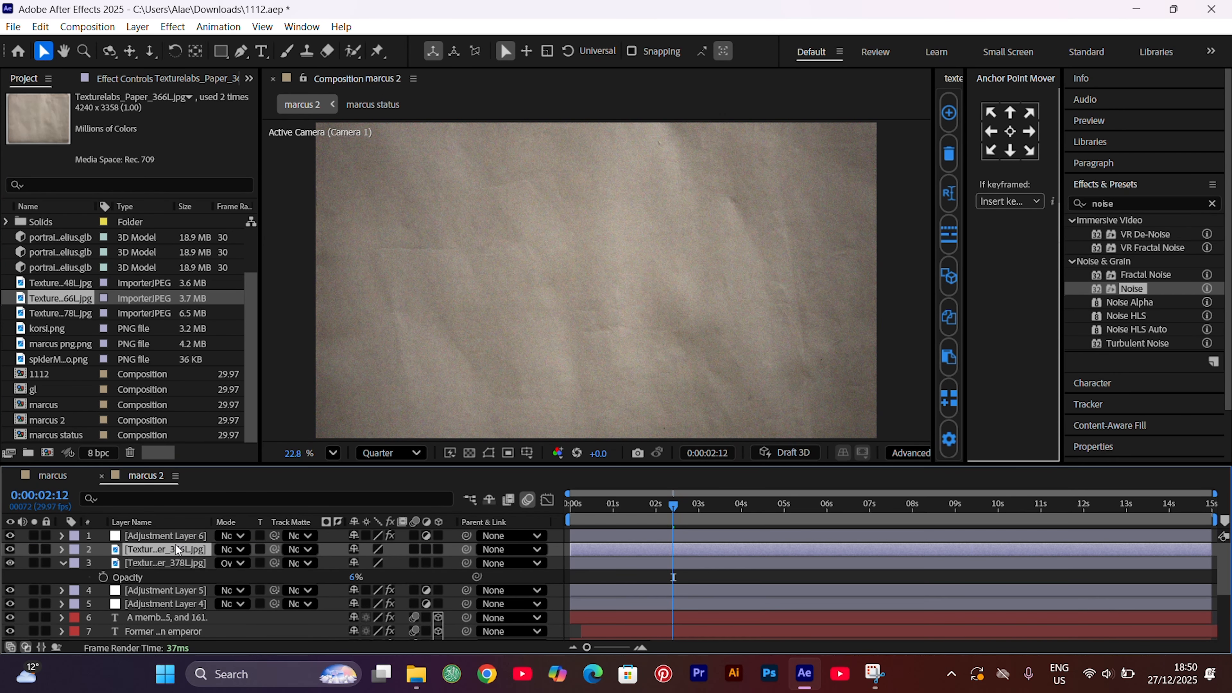
click(232, 549)
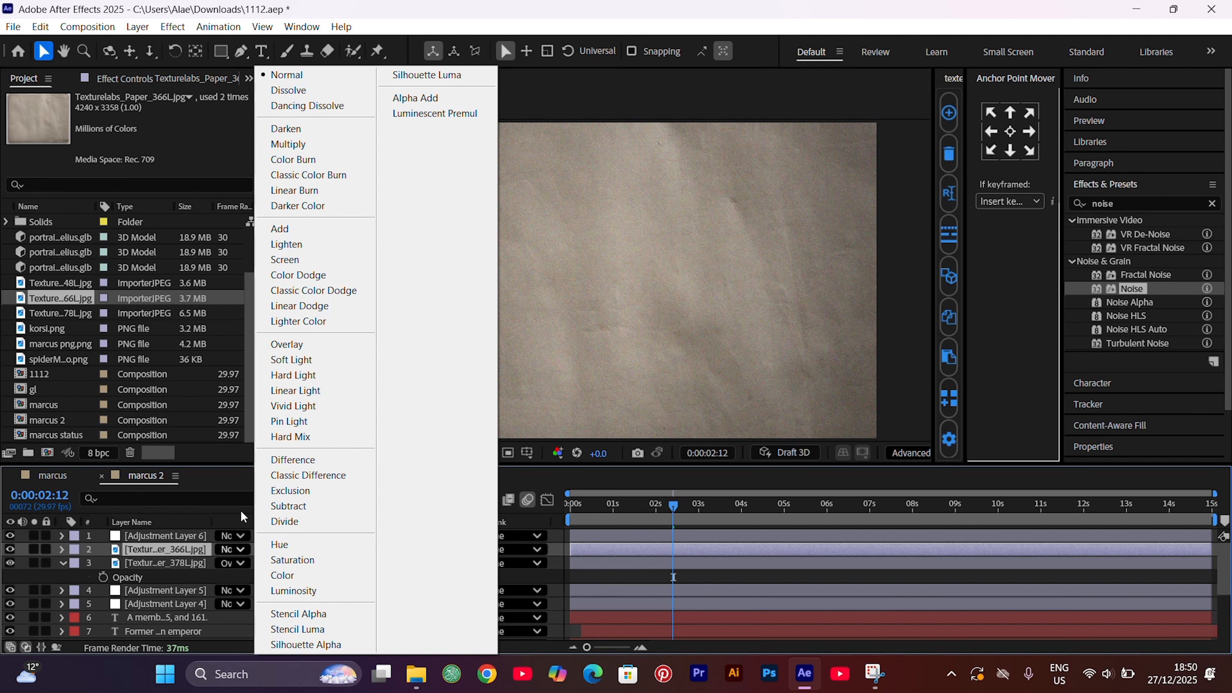
click(299, 349)
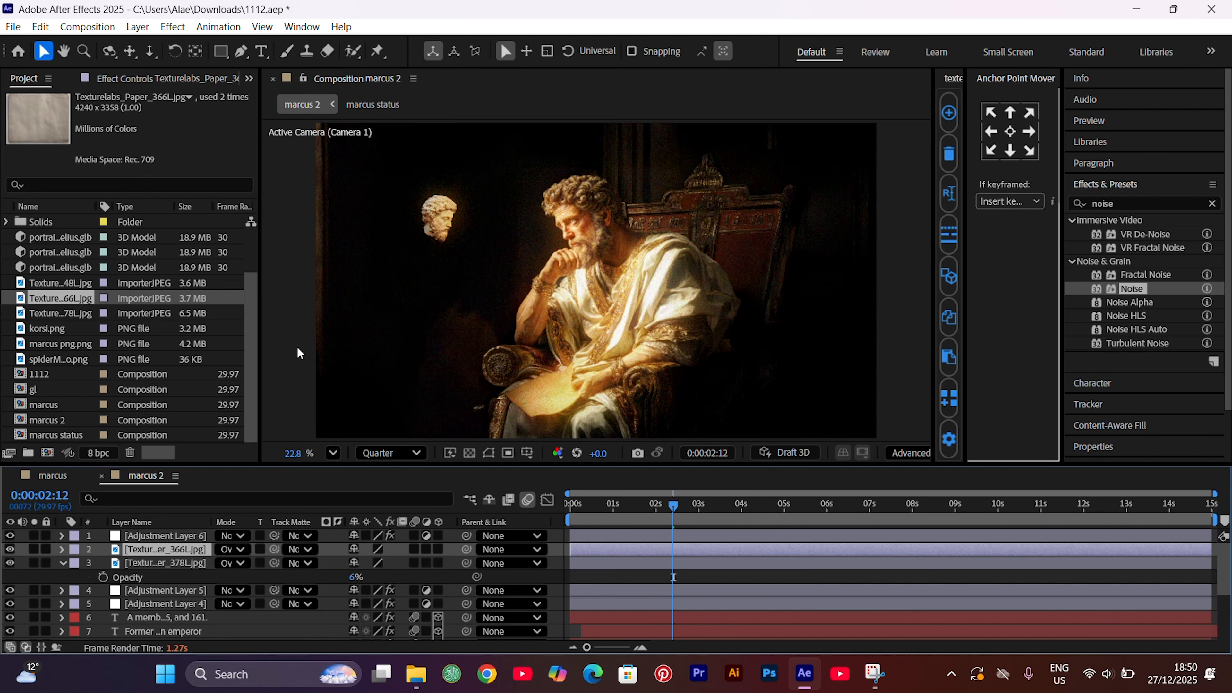
Place Texturelabs_Paper_348L.jpg directly below the top adjustment layer, try the Overlay blending mode on it and undo that mode change
click(74, 477)
click(145, 476)
drag(60, 283, 170, 542)
click(239, 550)
click(296, 345)
key(ctrl+z)
Set the 348L paper texture layer's scale to 95% and its blending mode to Overlay
key(s)
drag(371, 564, 359, 566)
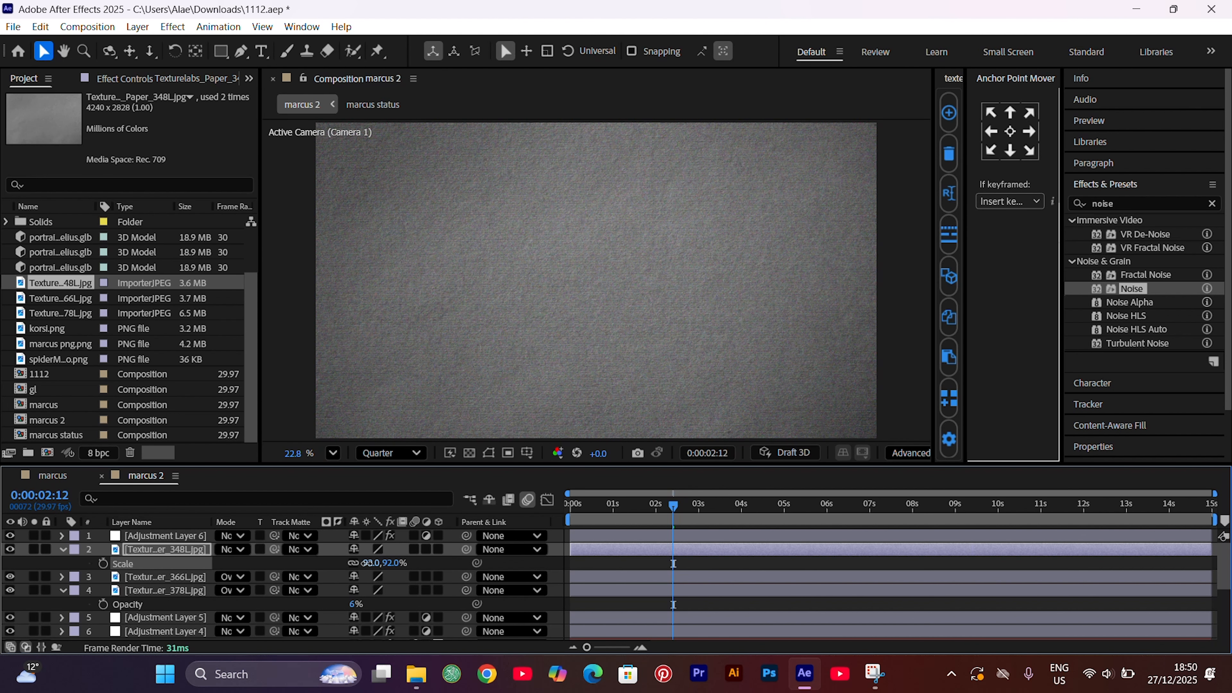
click(372, 565)
text(85)
key(Return)
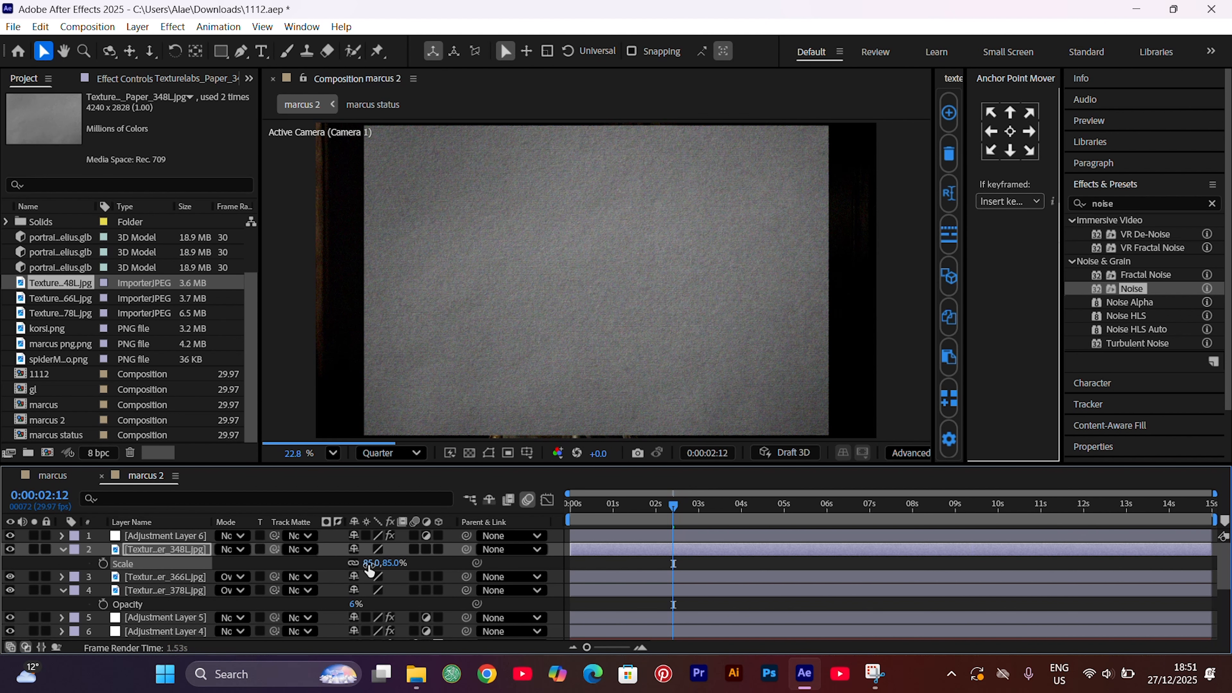
click(373, 565)
text(95)
click(232, 549)
click(281, 345)
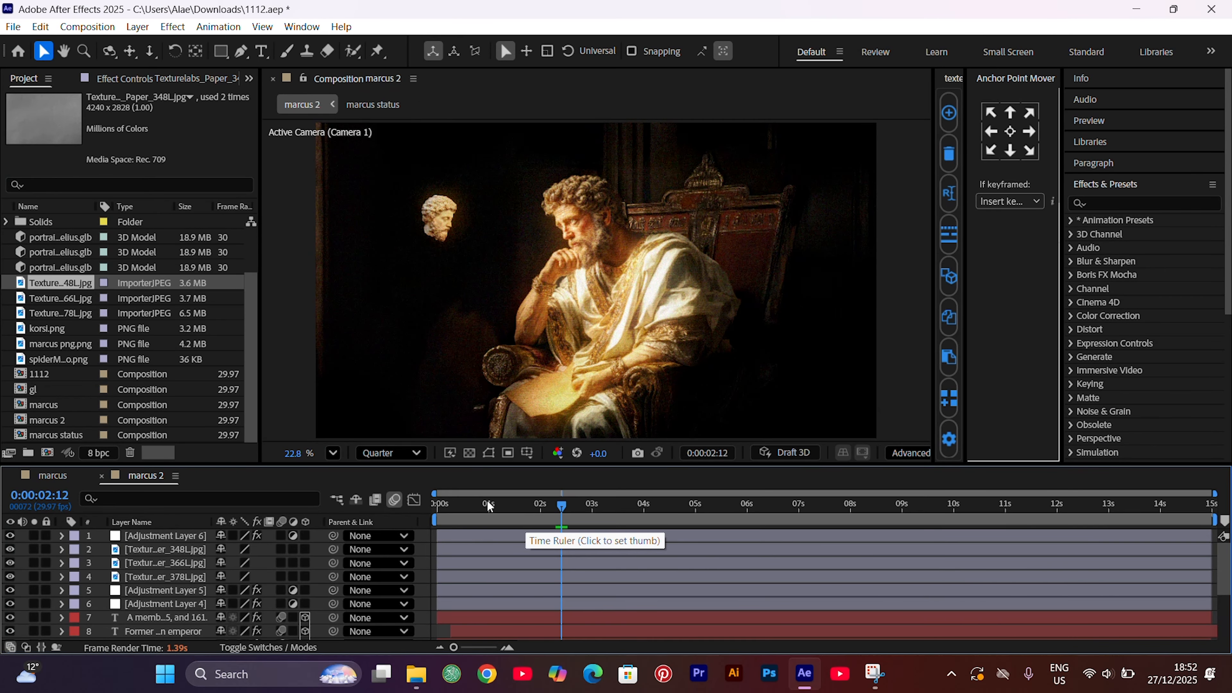
Set the composition preview resolution to Full and examine the paper texture on the seated figure's face and robe up close
click(396, 455)
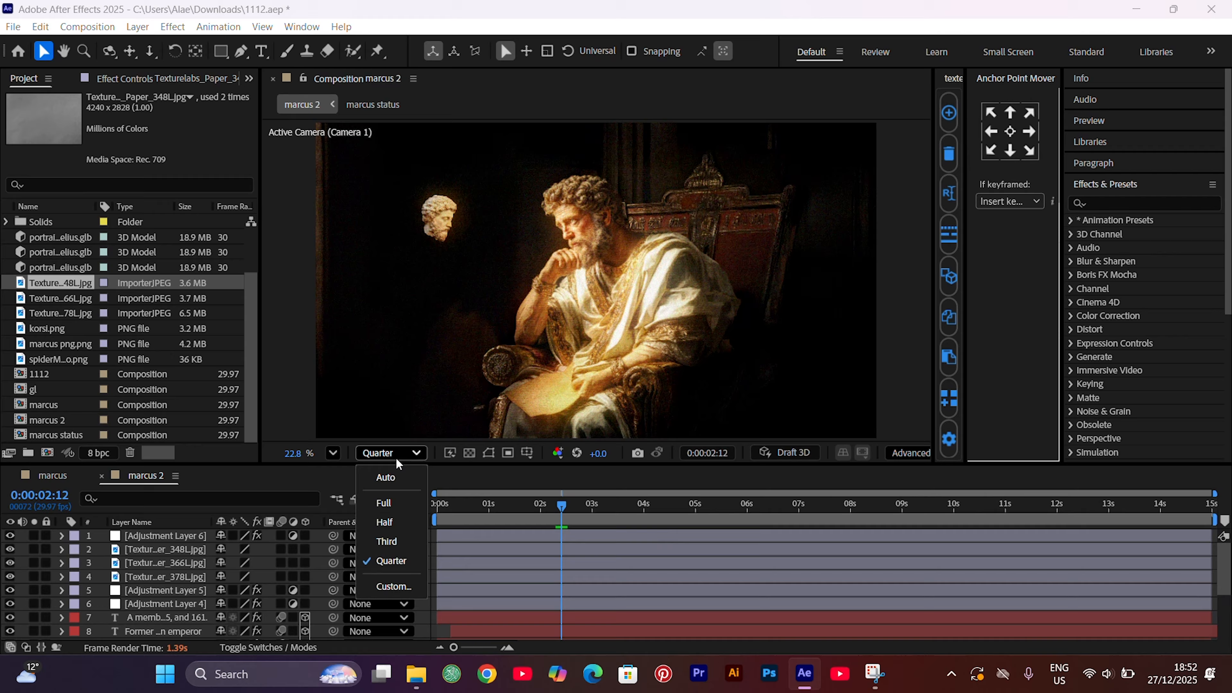
click(384, 504)
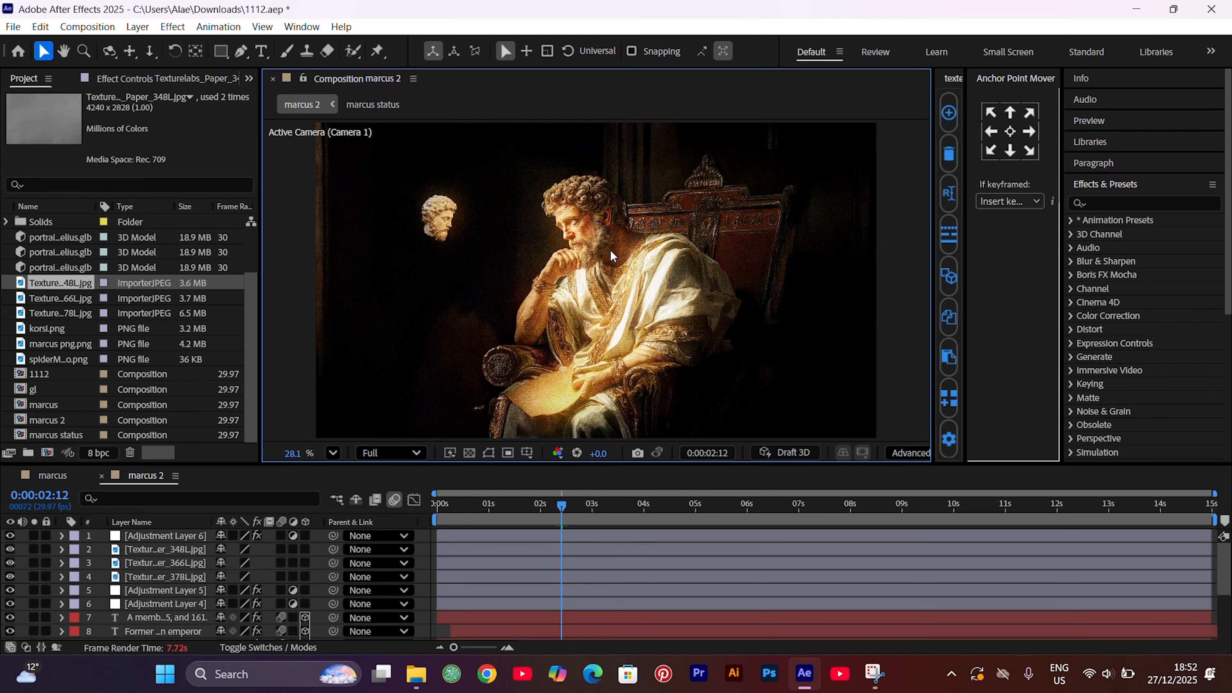
scroll(611, 254, up, 4)
scroll(553, 189, up, 3)
scroll(552, 190, down, 1)
scroll(552, 190, up, 2)
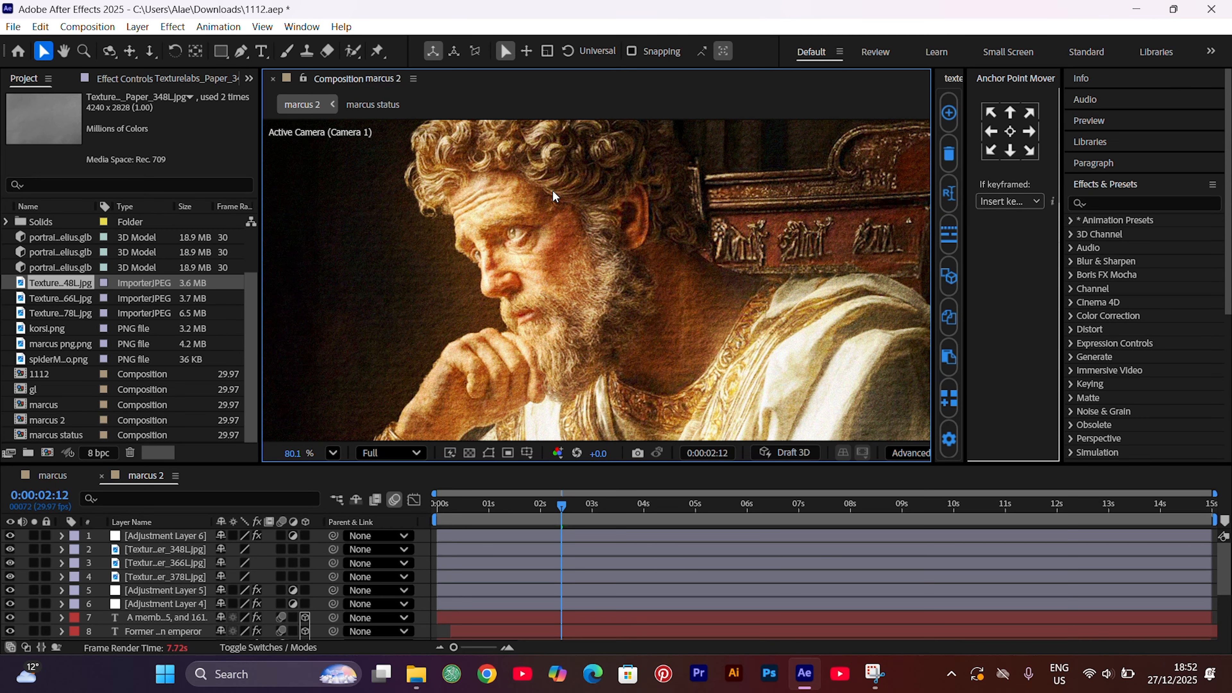
scroll(553, 190, down, 8)
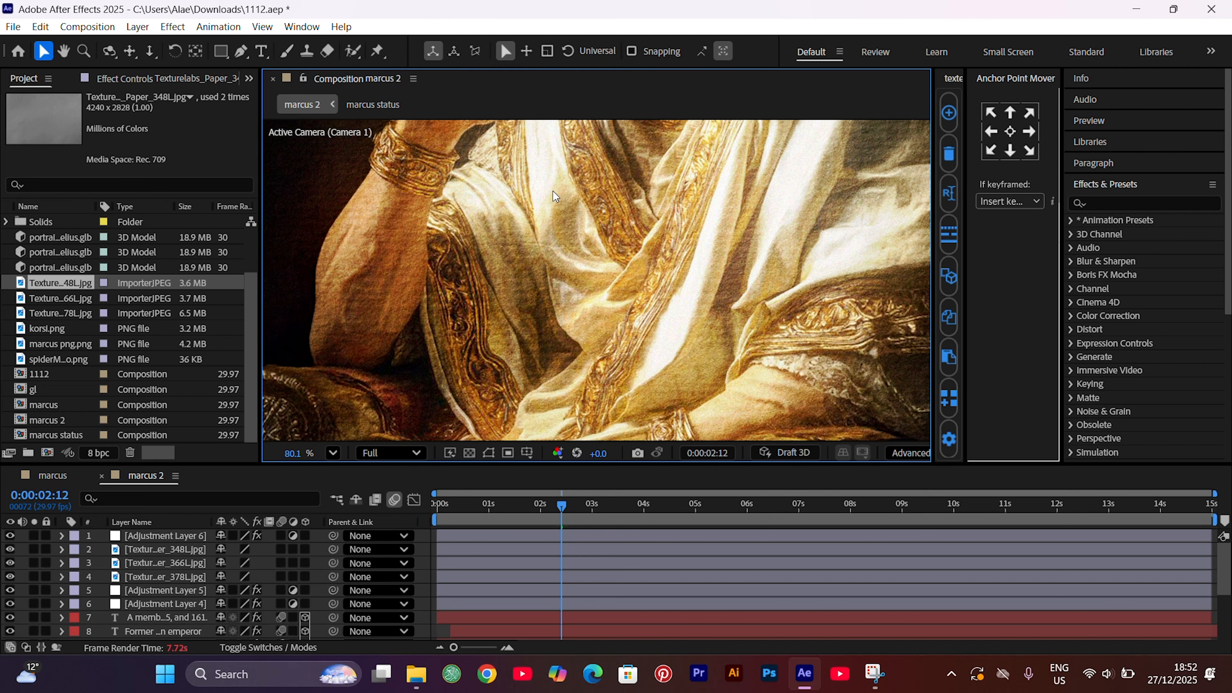
scroll(553, 191, up, 4)
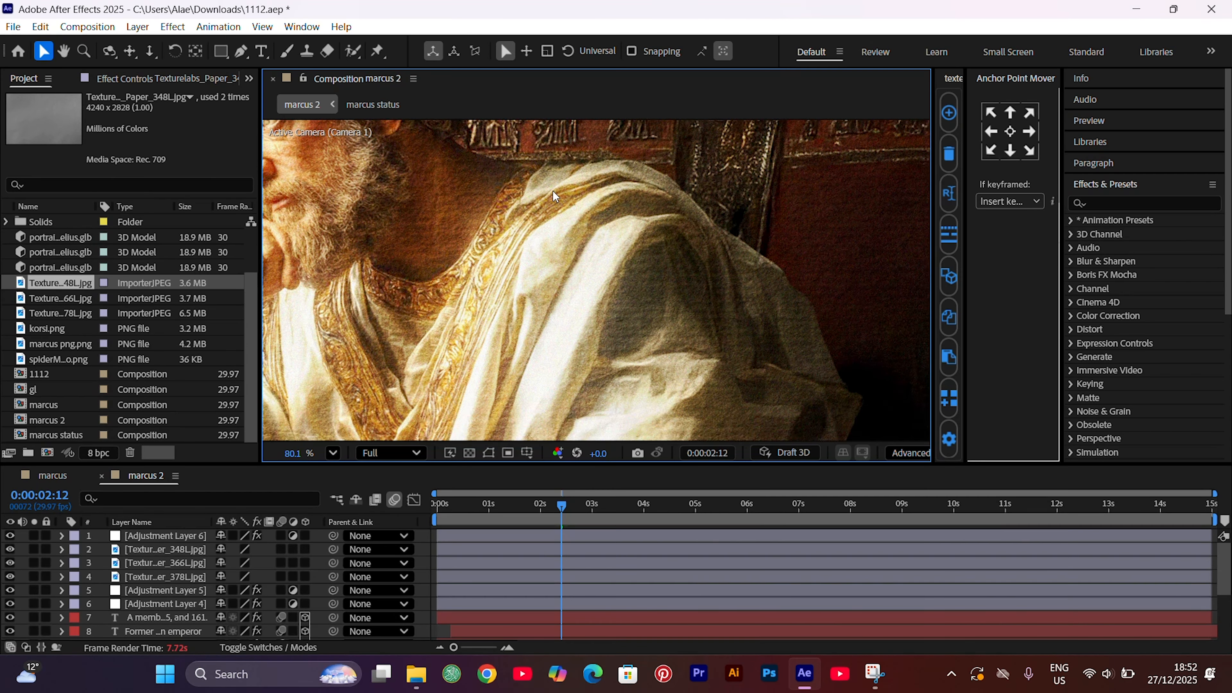